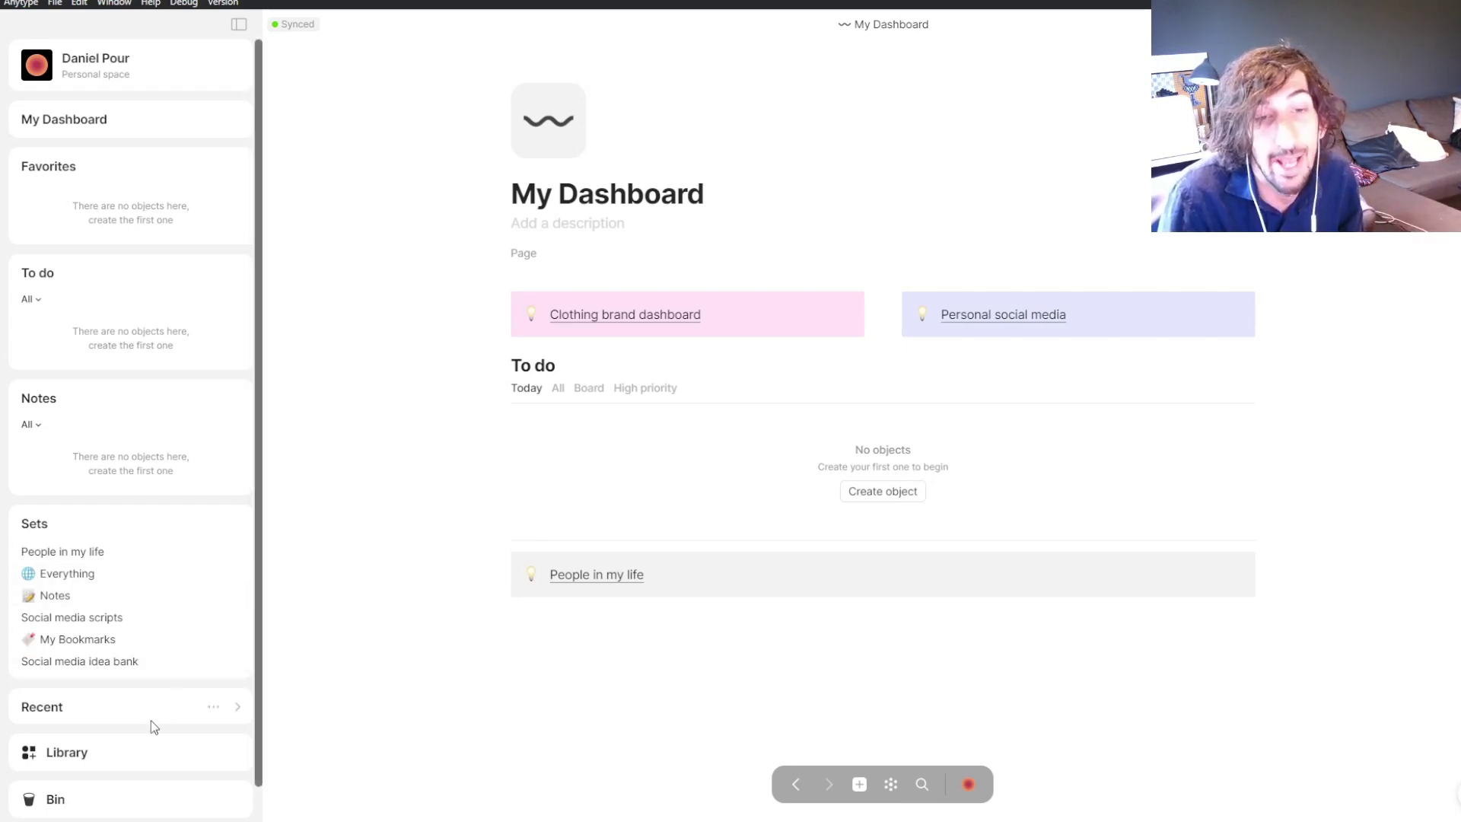
- Open the Library, glance at its Relations list, and return to the Types list
left_click(126, 755)
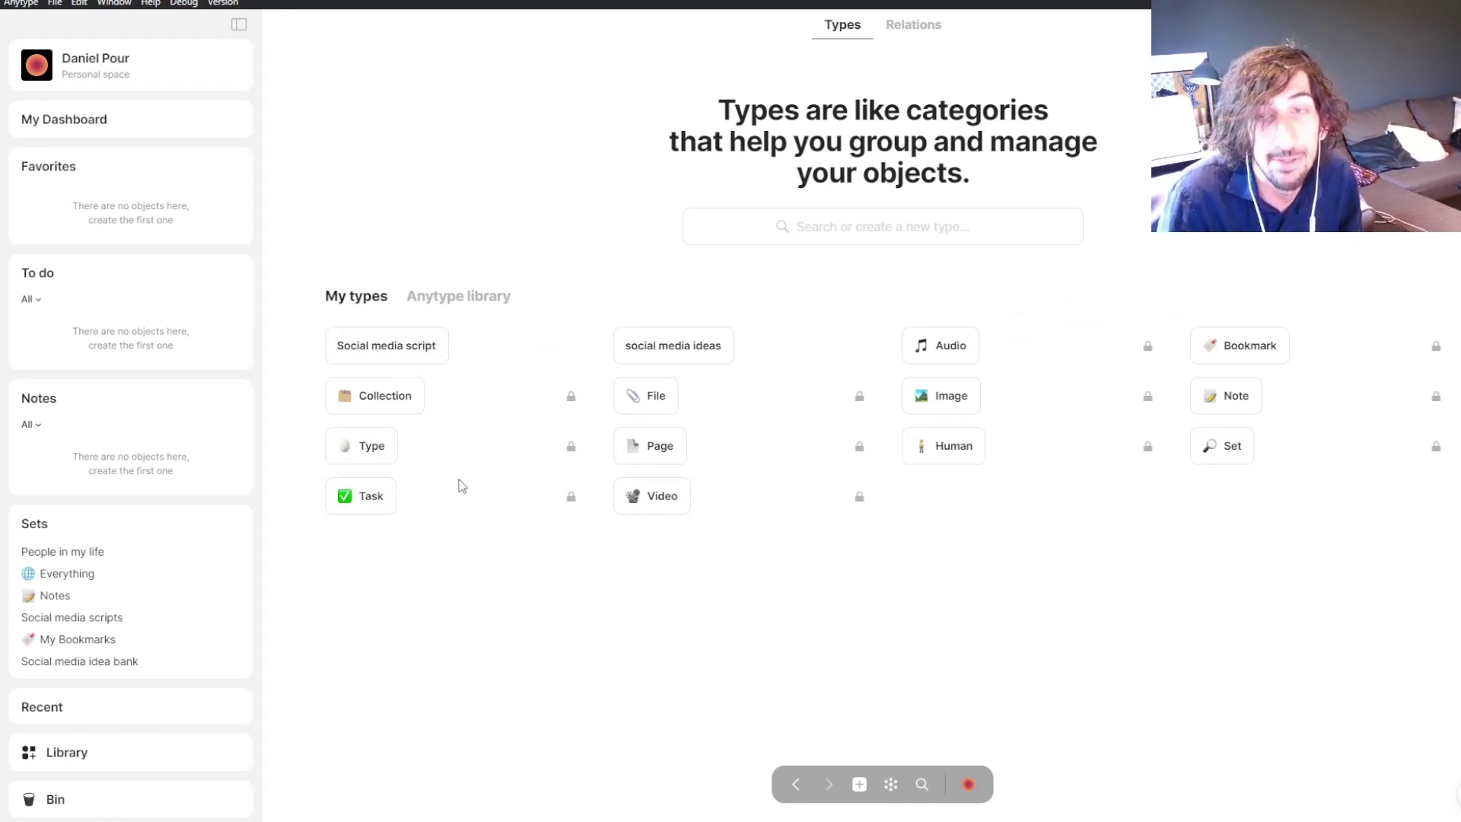
left_click(927, 28)
left_click(857, 28)
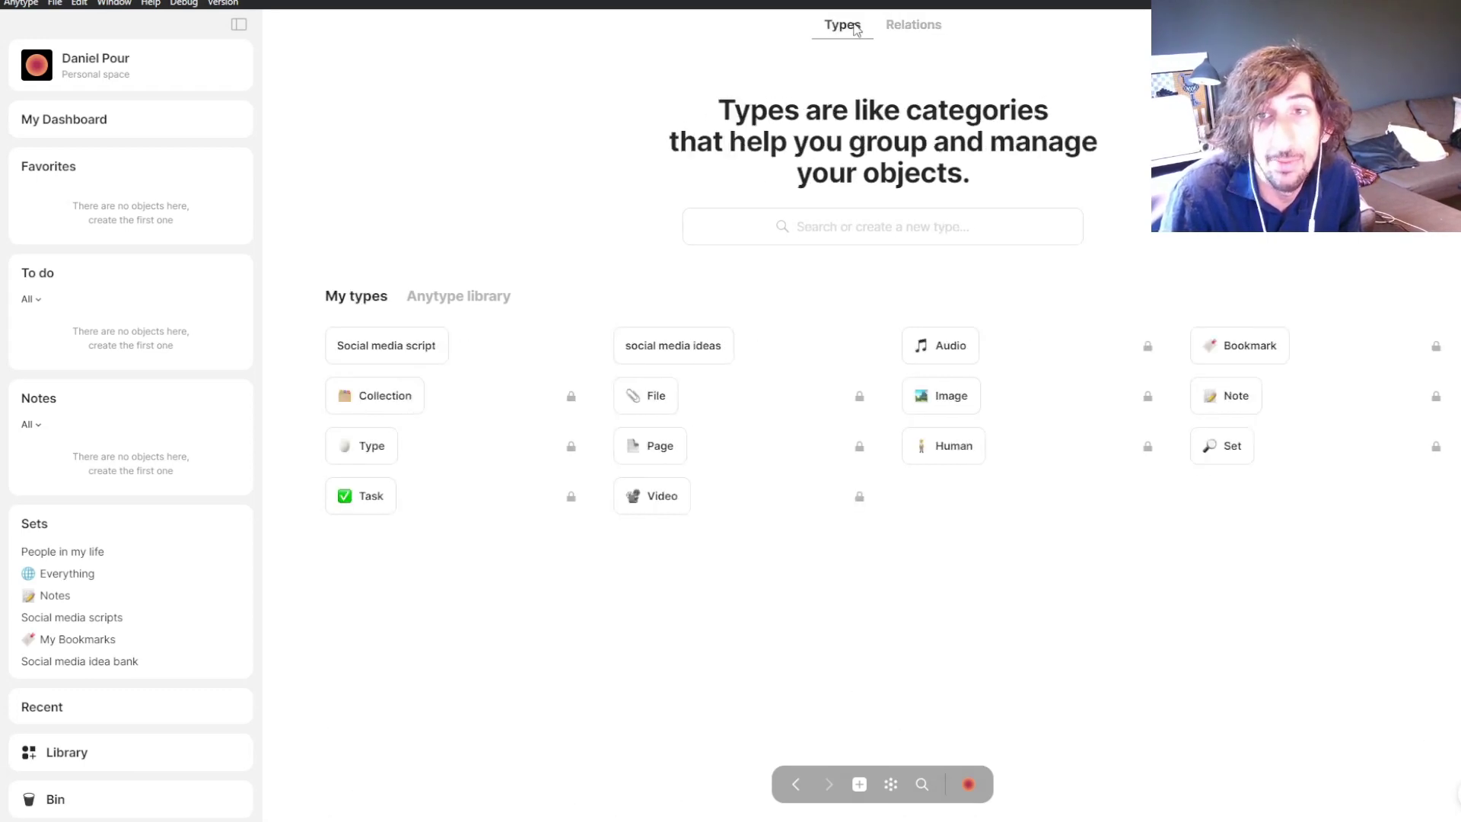
- Open the Social media script type and keep Basic as its recommended layout
left_click(403, 352)
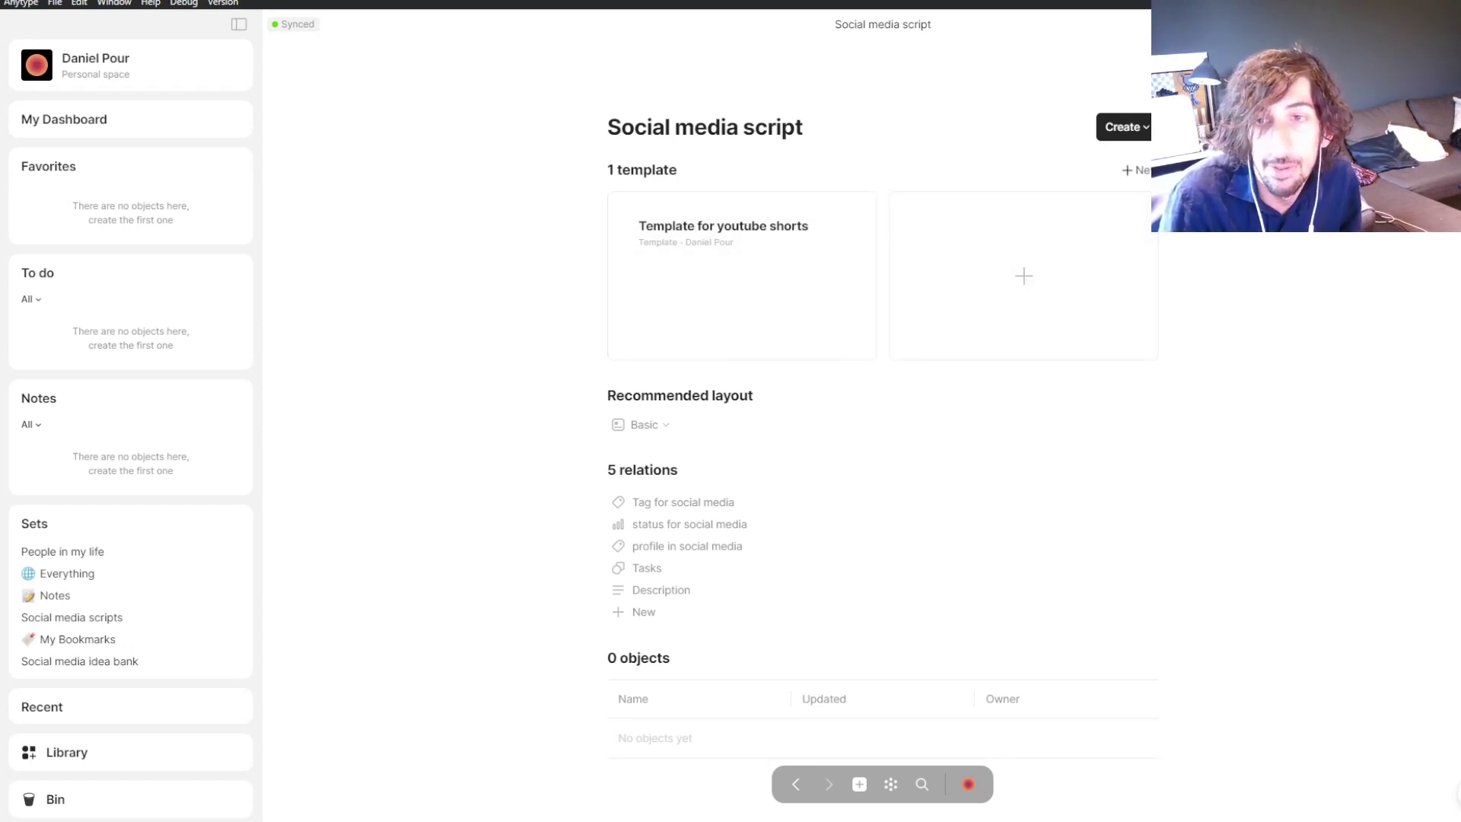
left_click(651, 427)
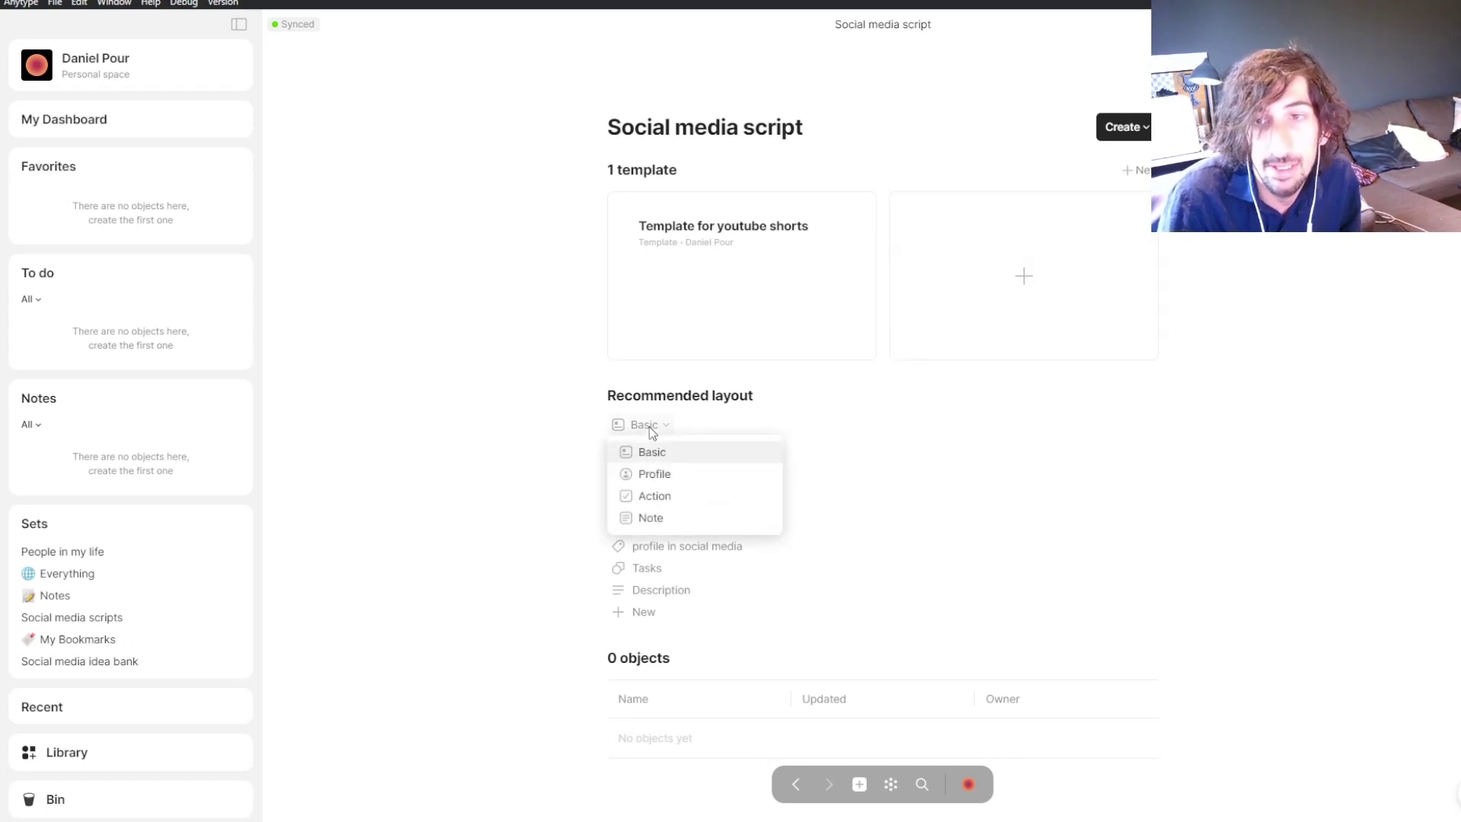
left_click(655, 455)
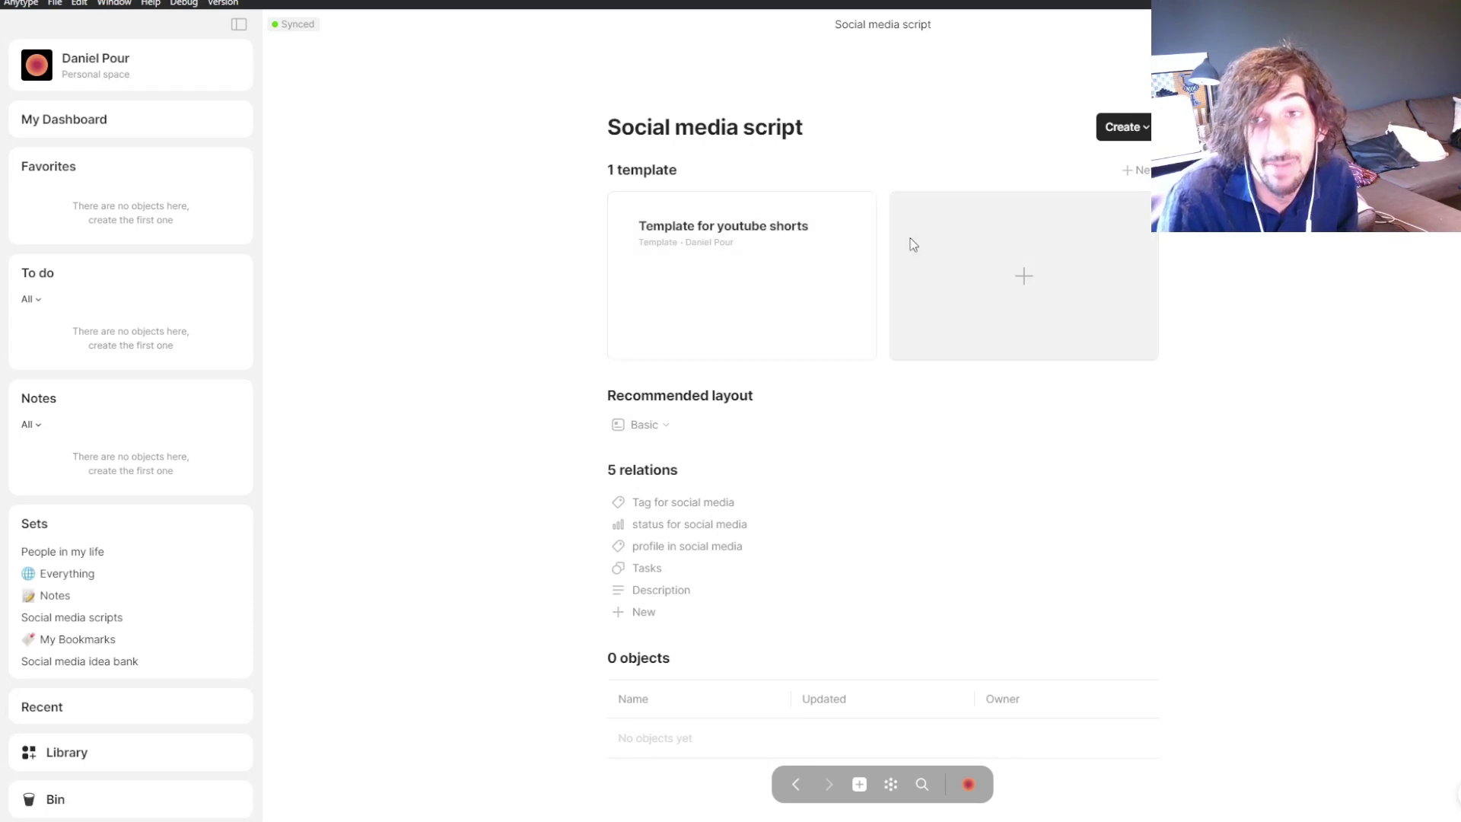
left_click(634, 428)
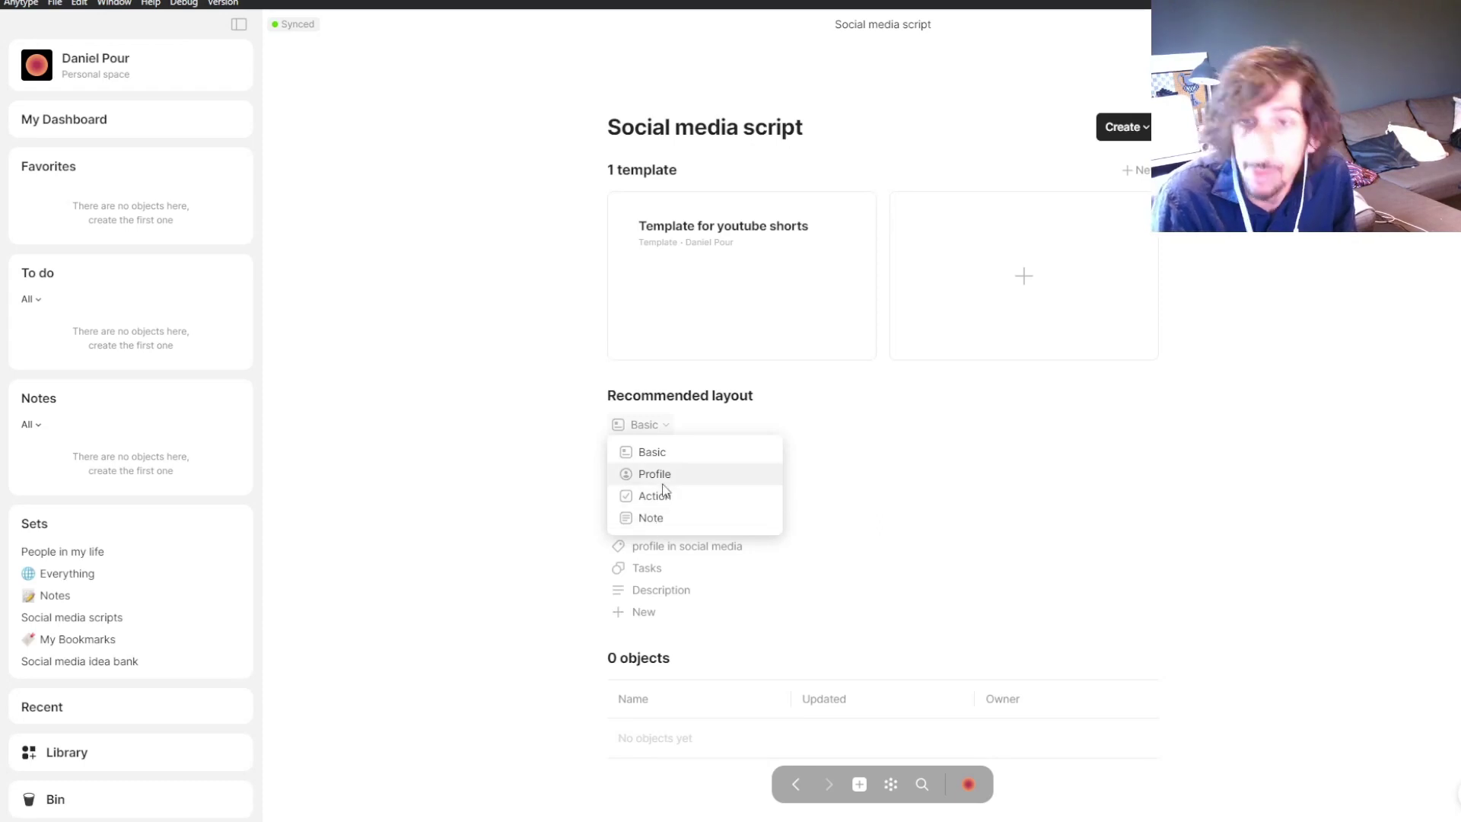
left_click(692, 422)
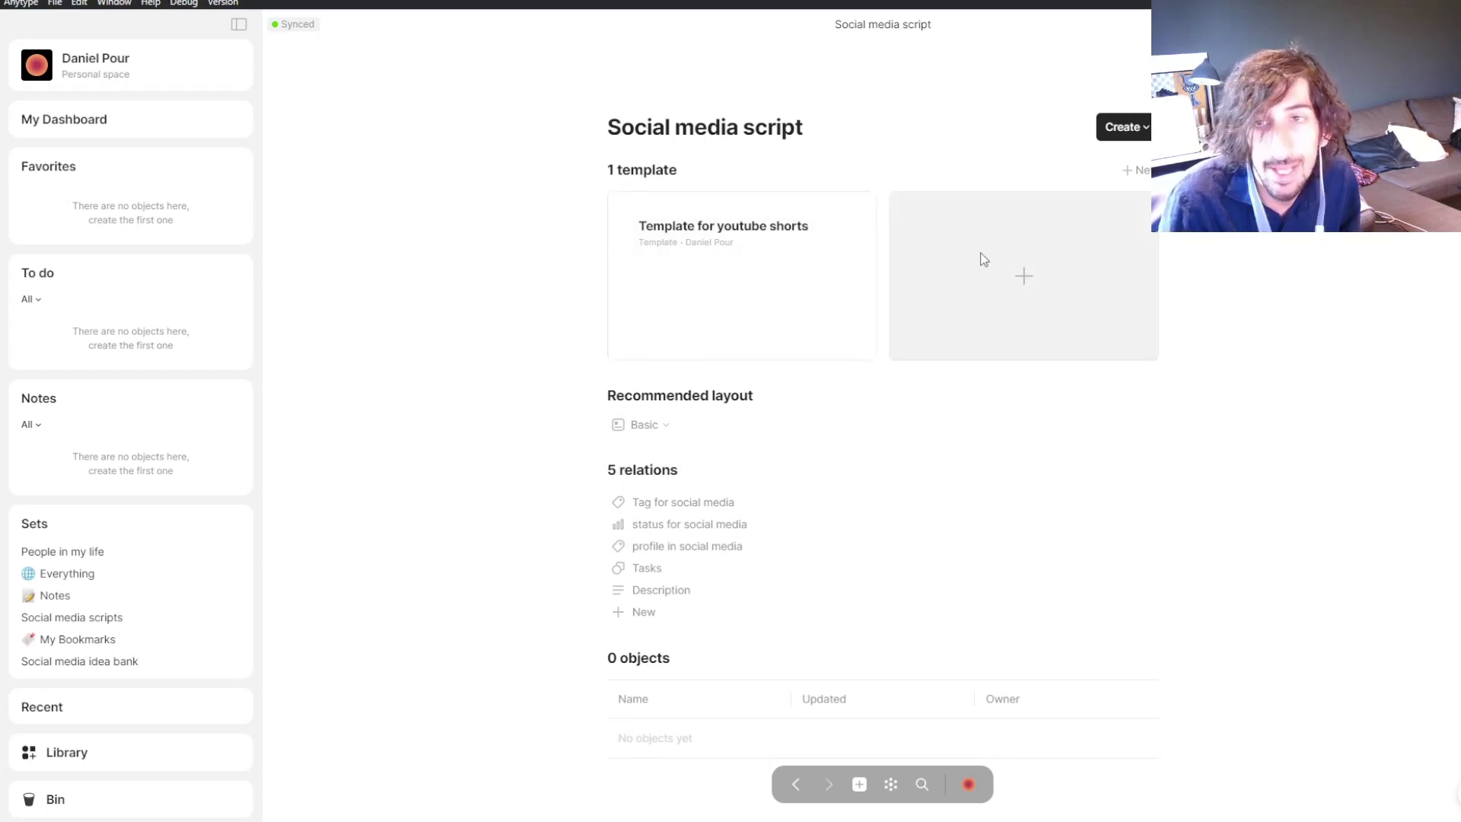
- Create a new Social media script template titled 'Script for youtube video'
left_click(978, 258)
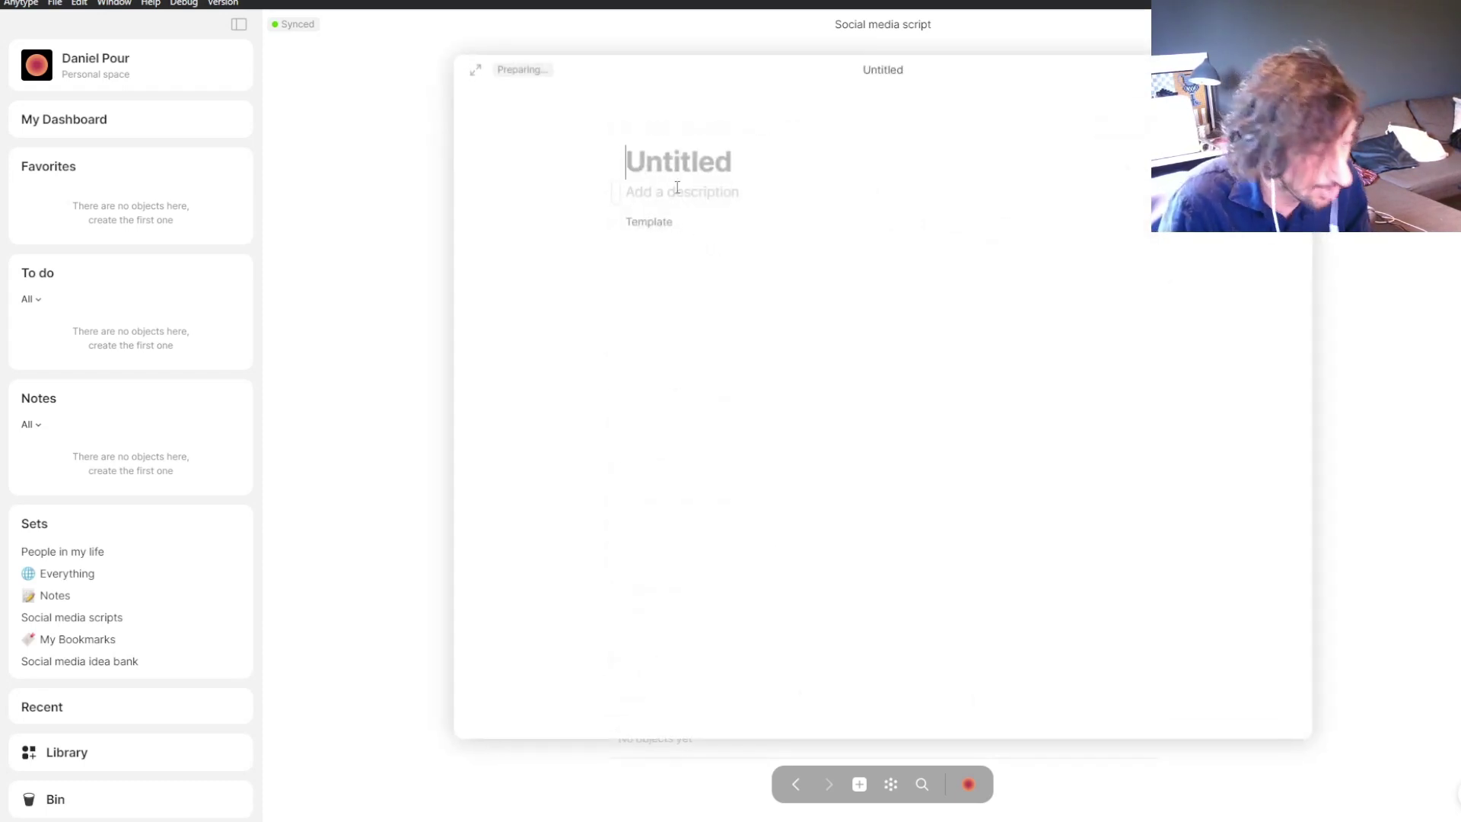
type("Scri")
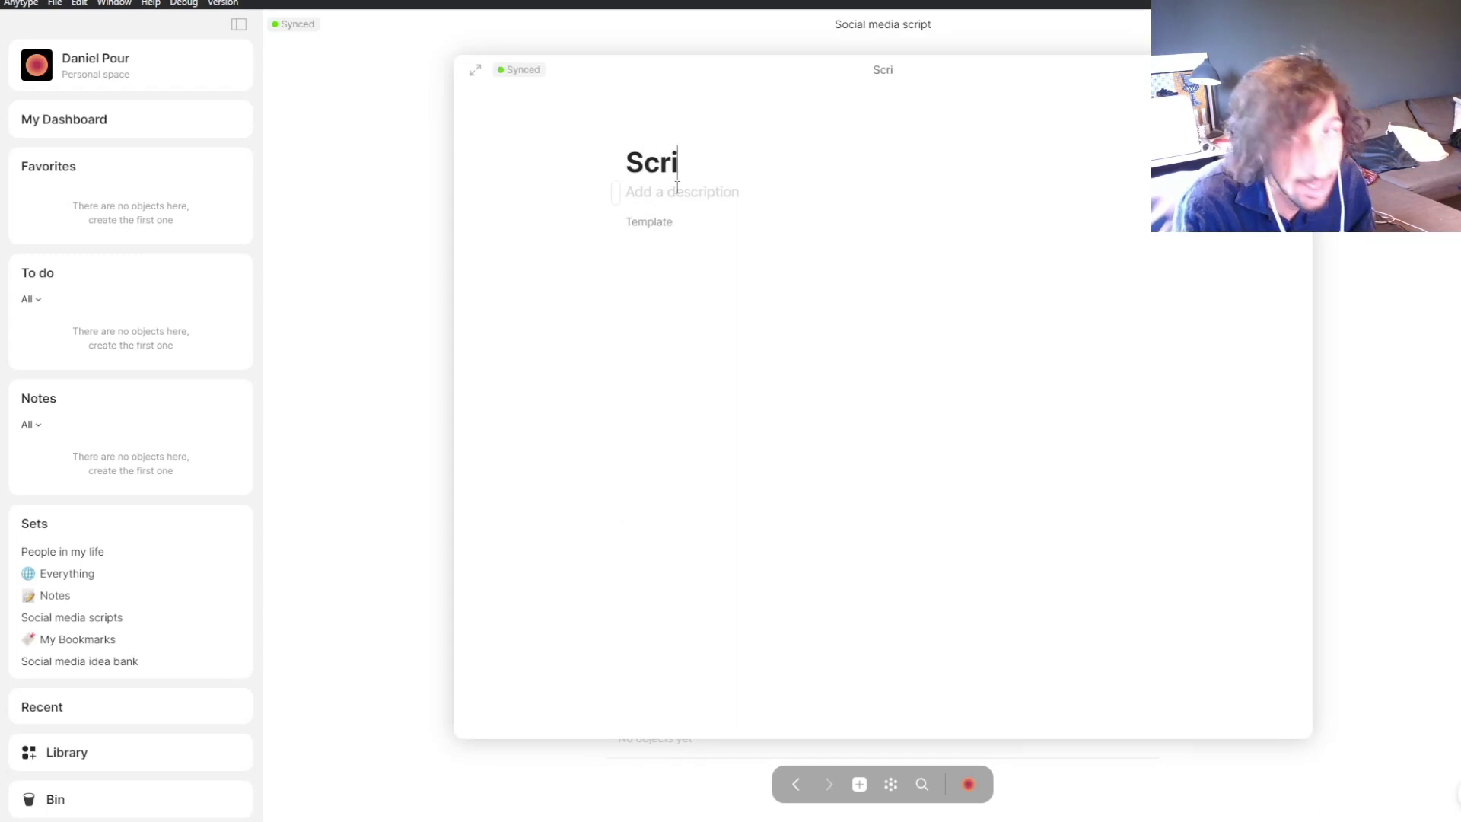
type("pt for youtu")
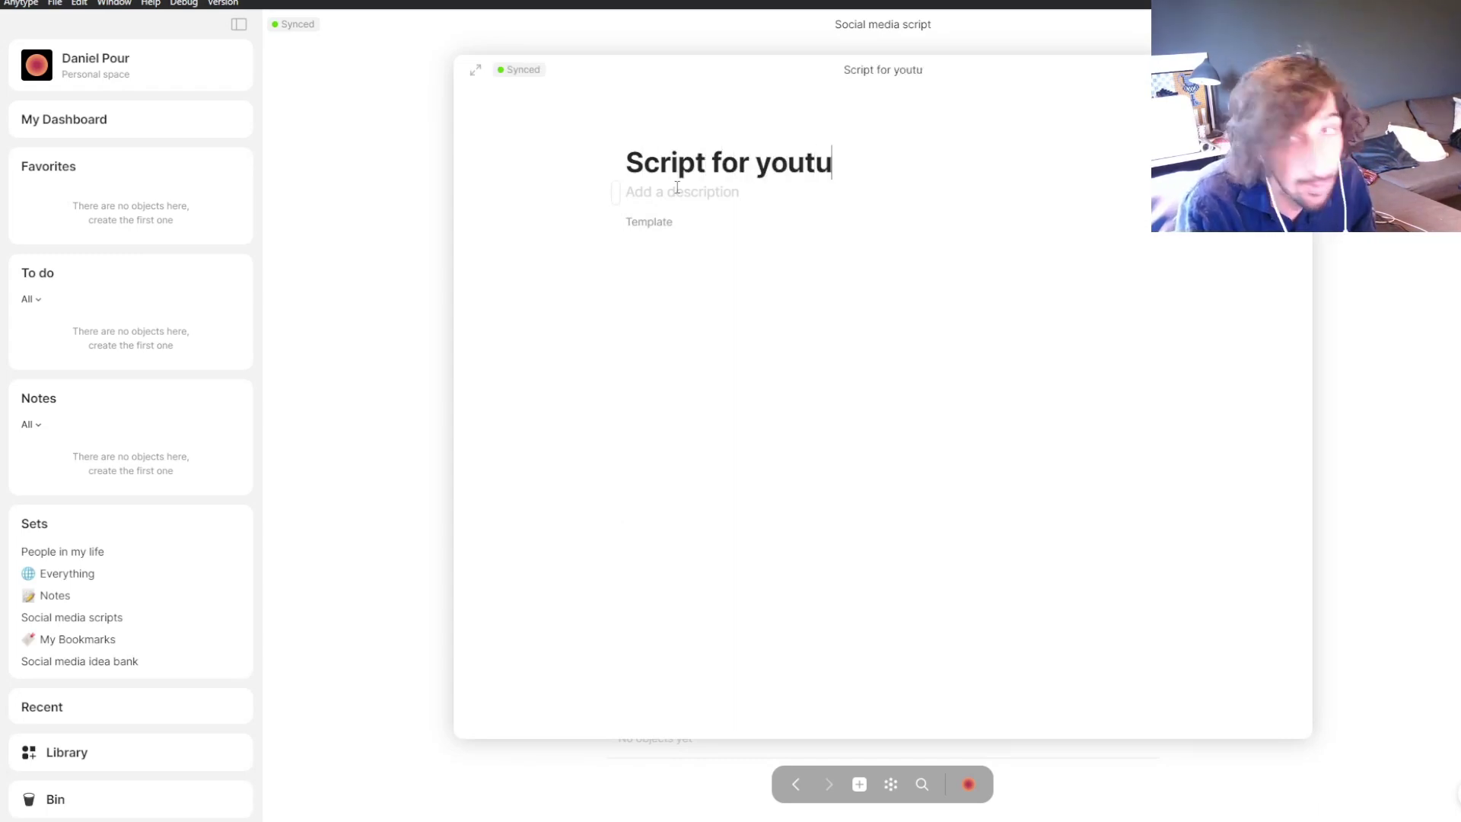
type("be video")
key("Return")
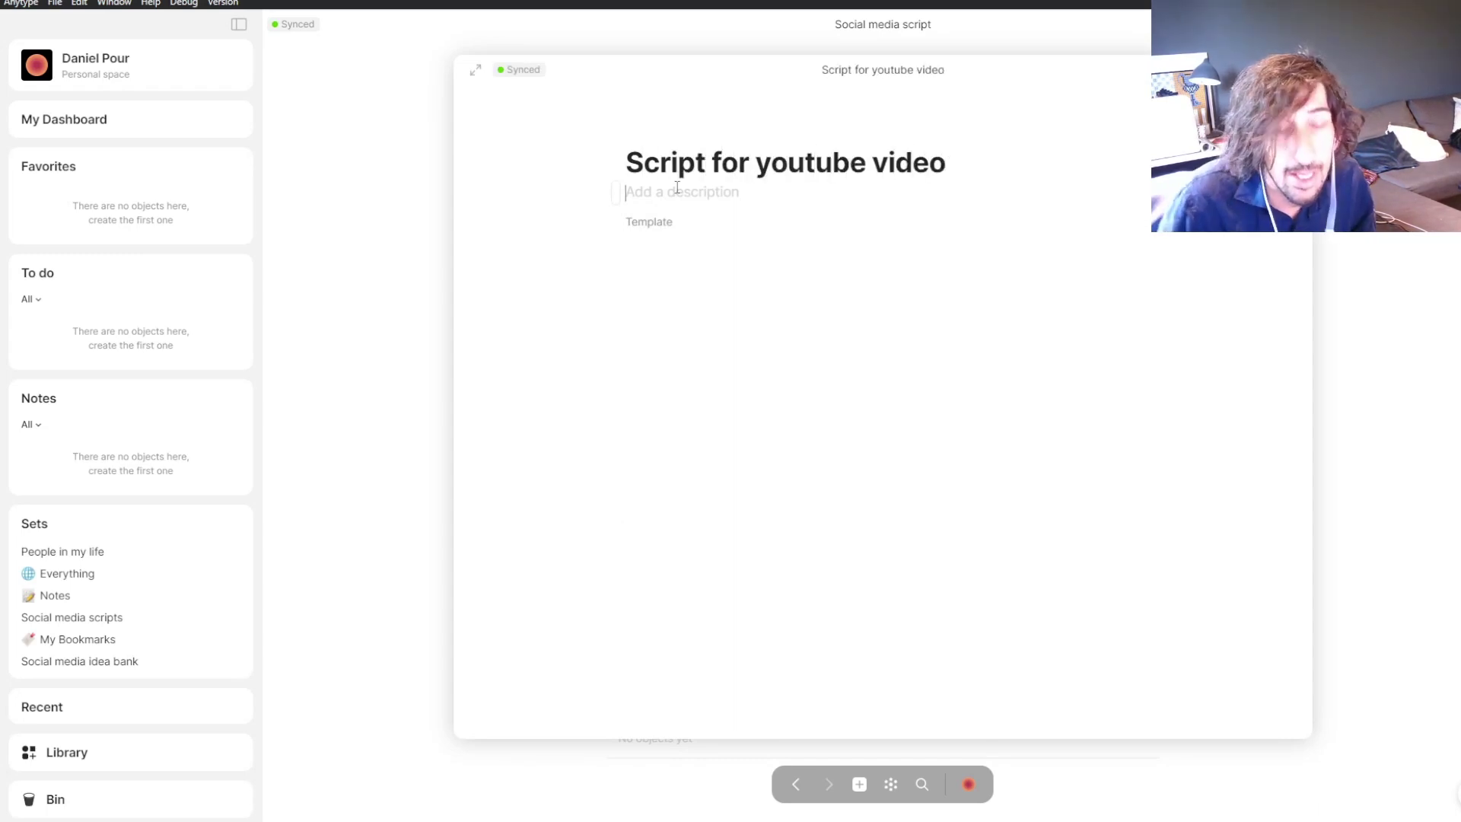
left_click(427, 268)
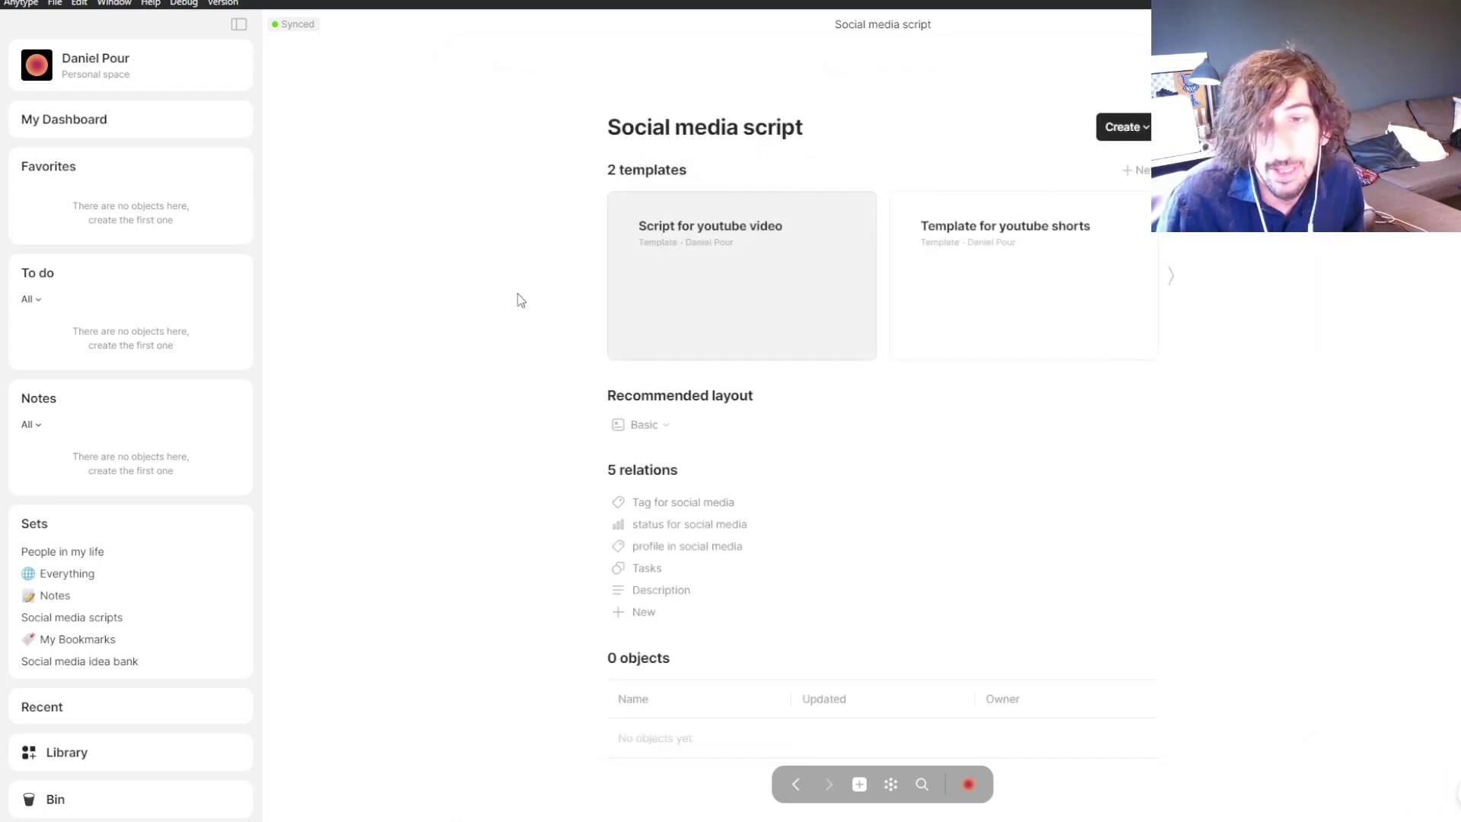
- Browse the relations available for the Social media script type without adding any
left_click(639, 612)
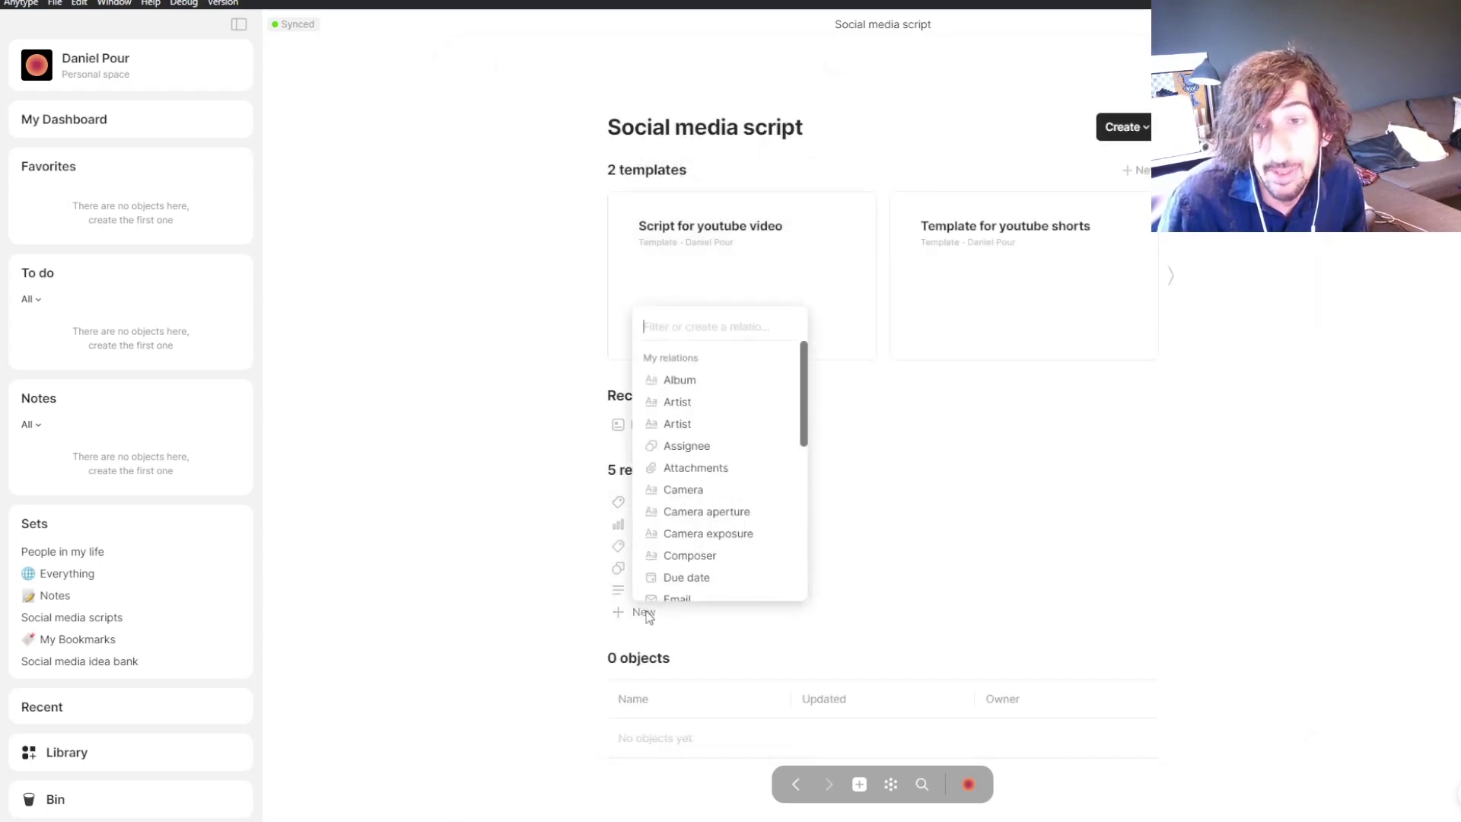
left_click(552, 527)
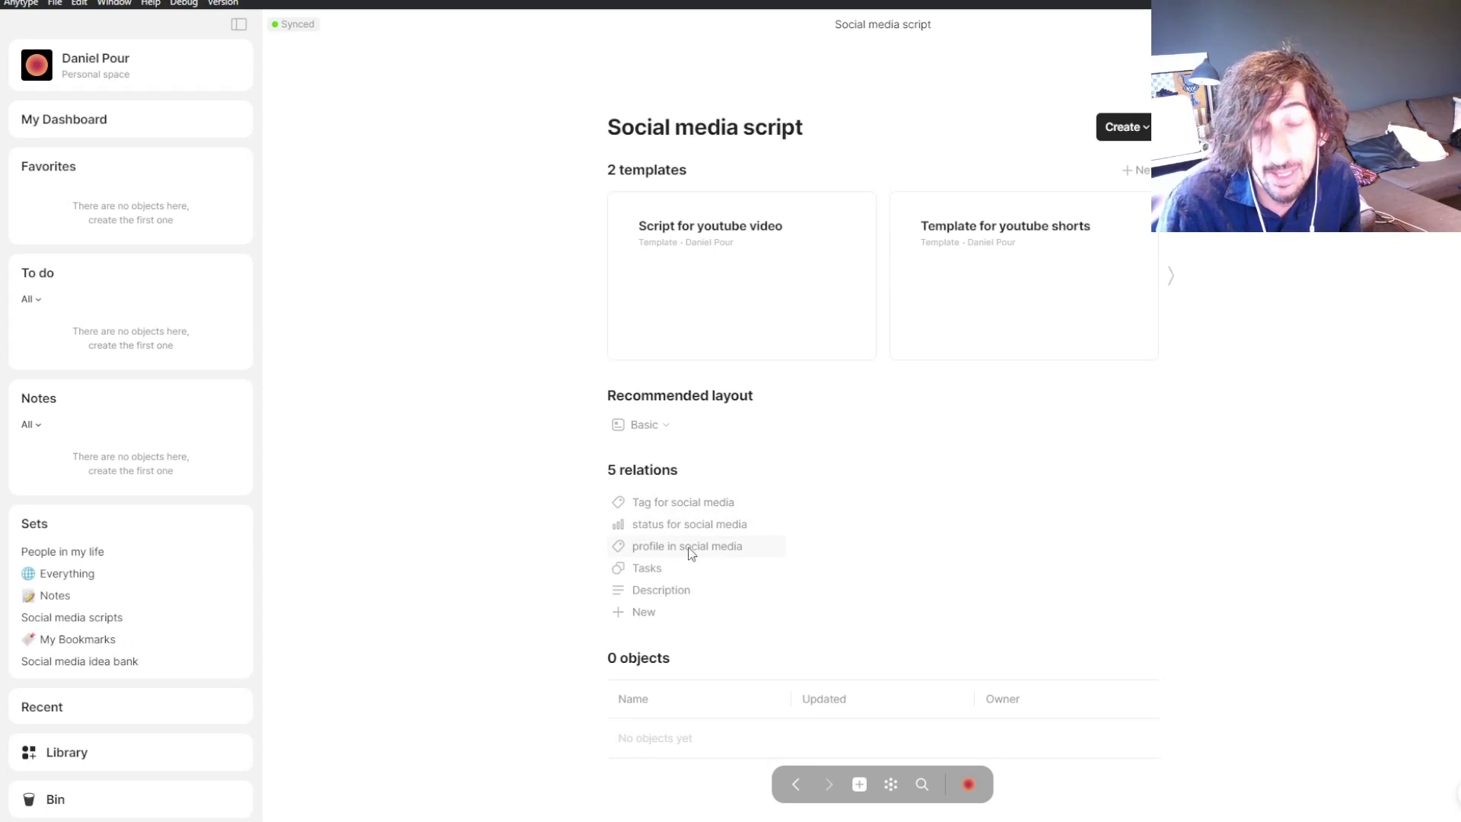
left_click(644, 612)
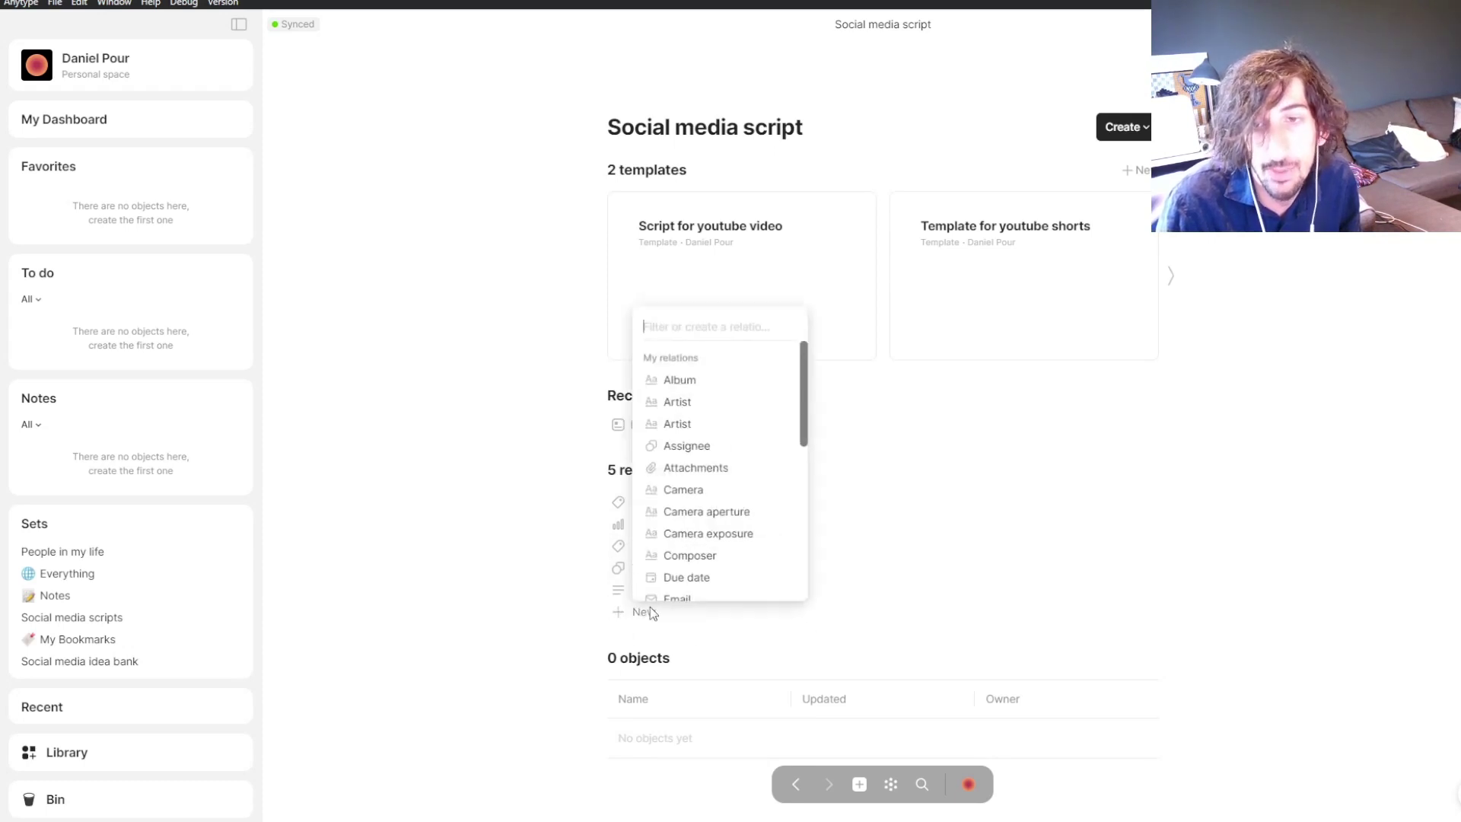
type("r")
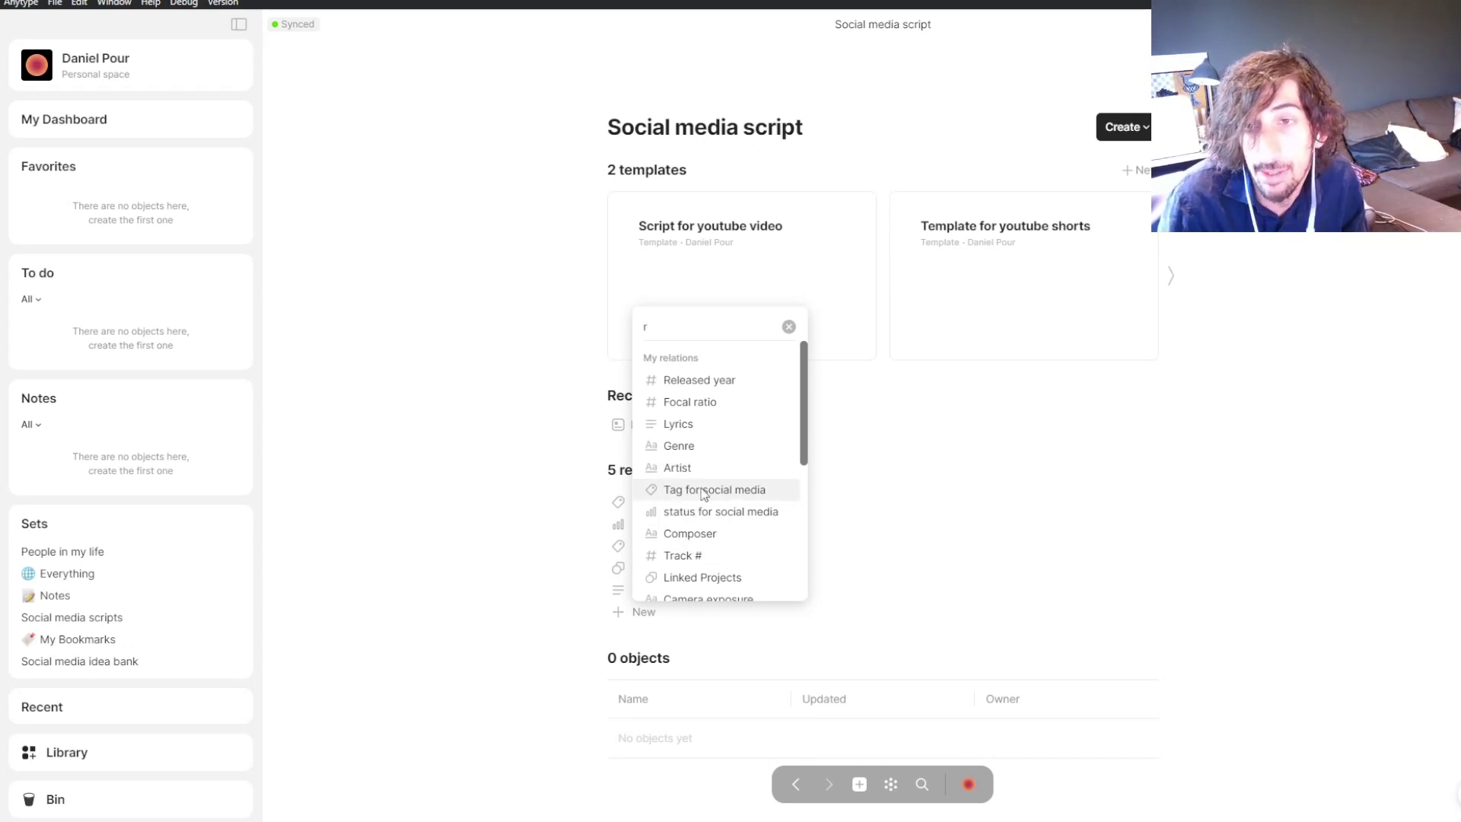
scroll(695, 500, "down", 1)
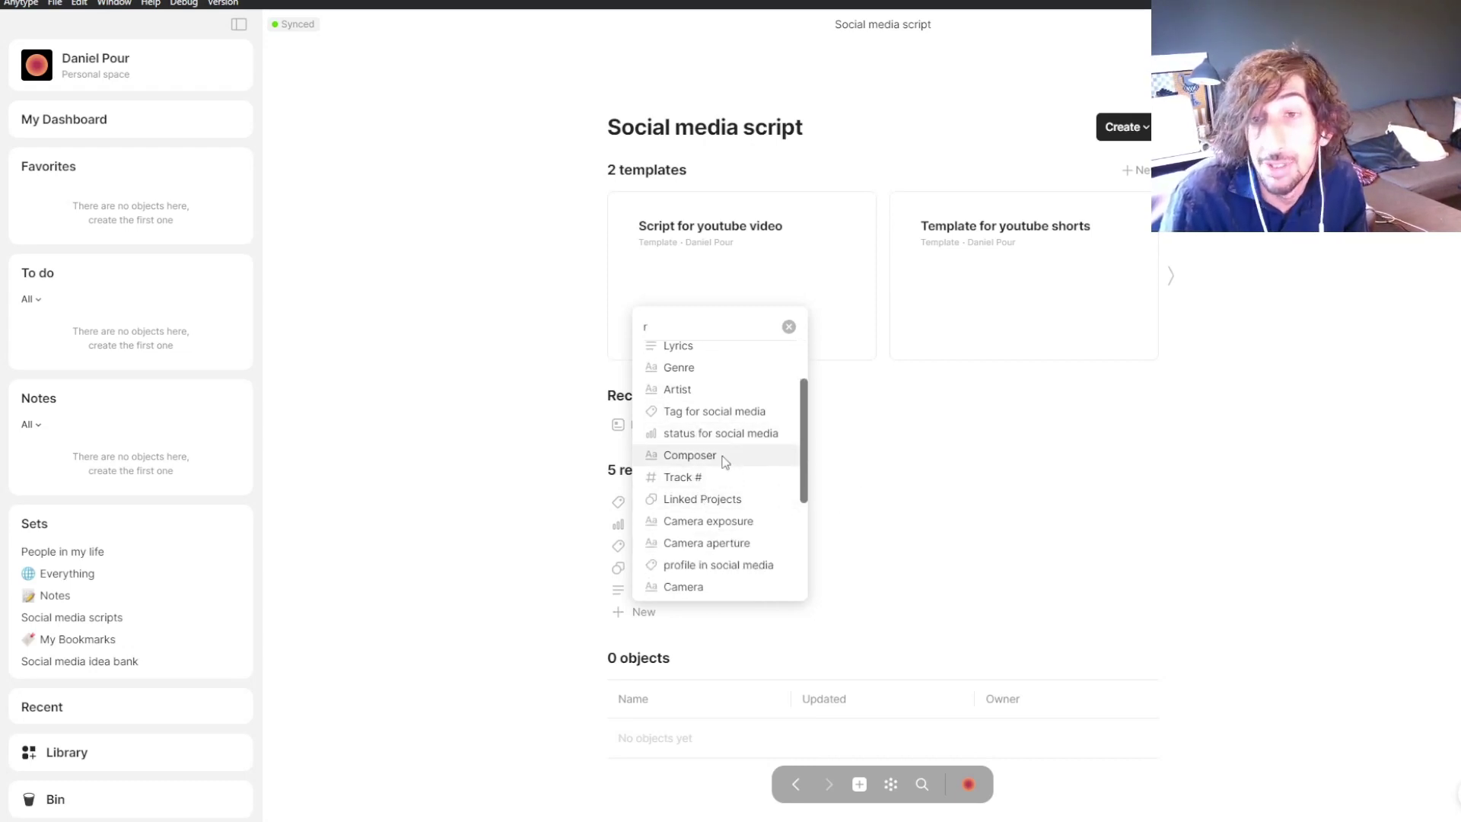
left_click(612, 576)
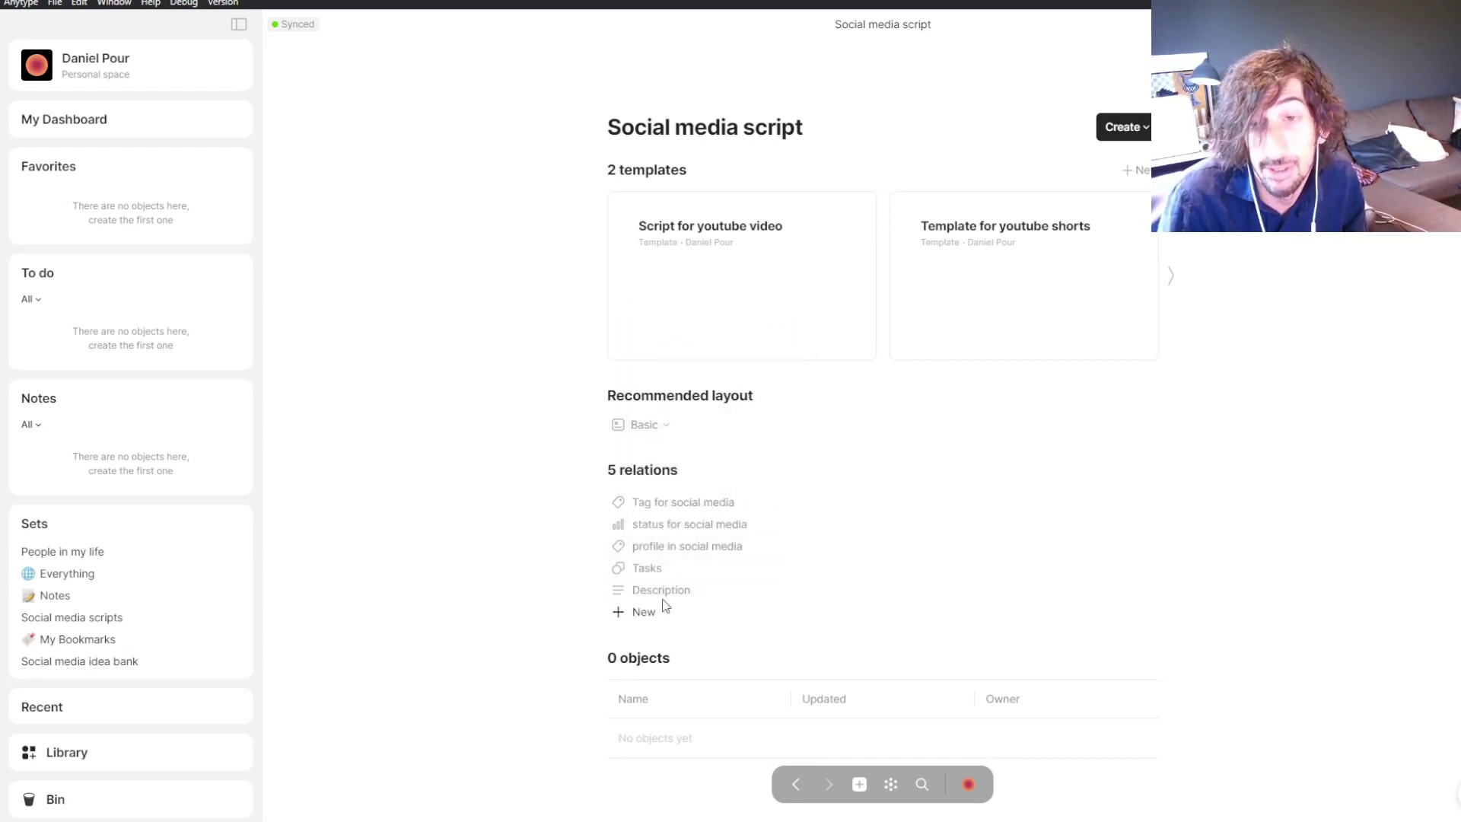
- Add the Camera relation, then unlink it; inspect Tasks and leave it unchanged
left_click(645, 612)
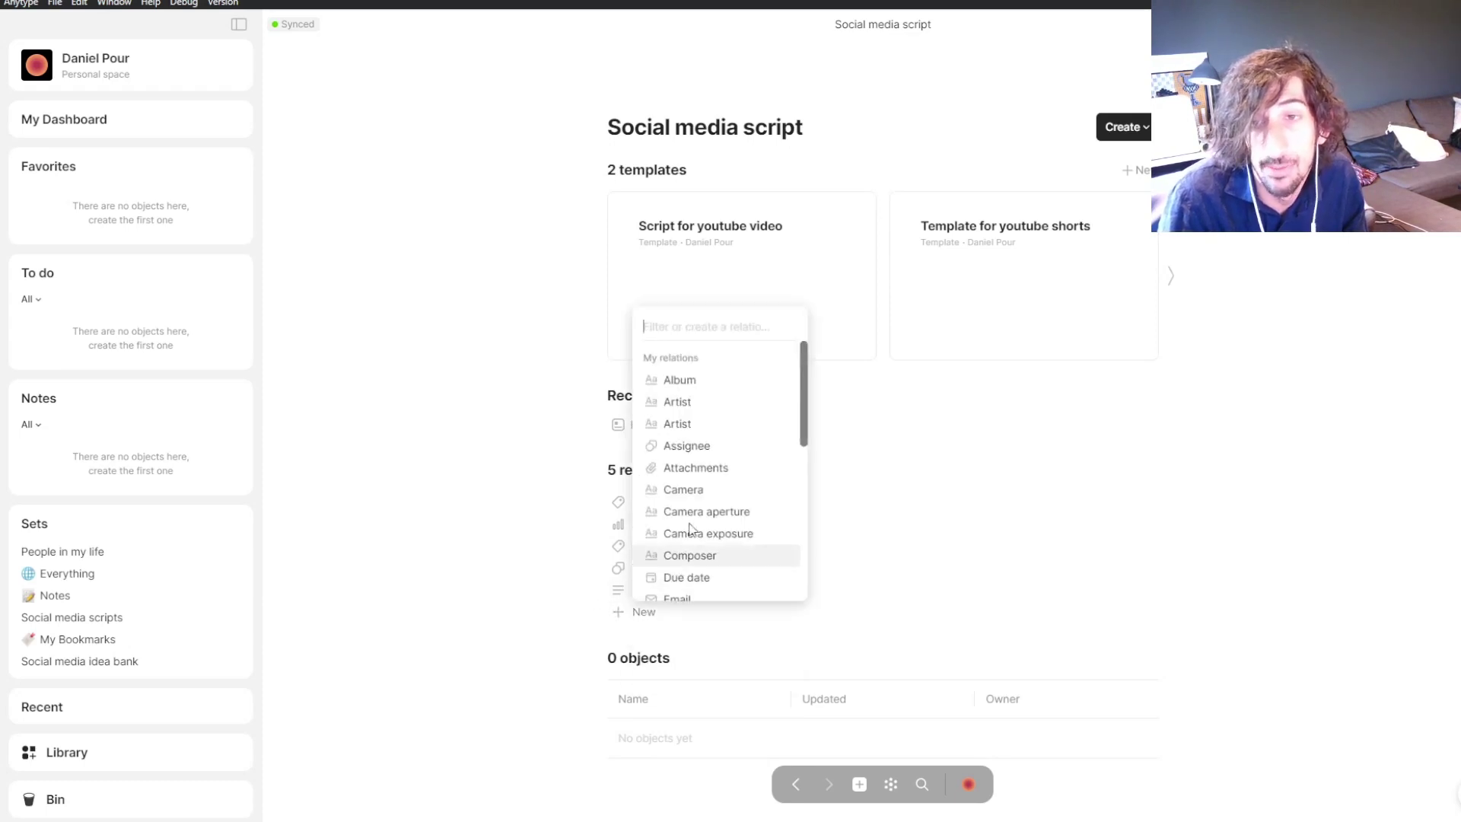
left_click(707, 479)
left_click(693, 598)
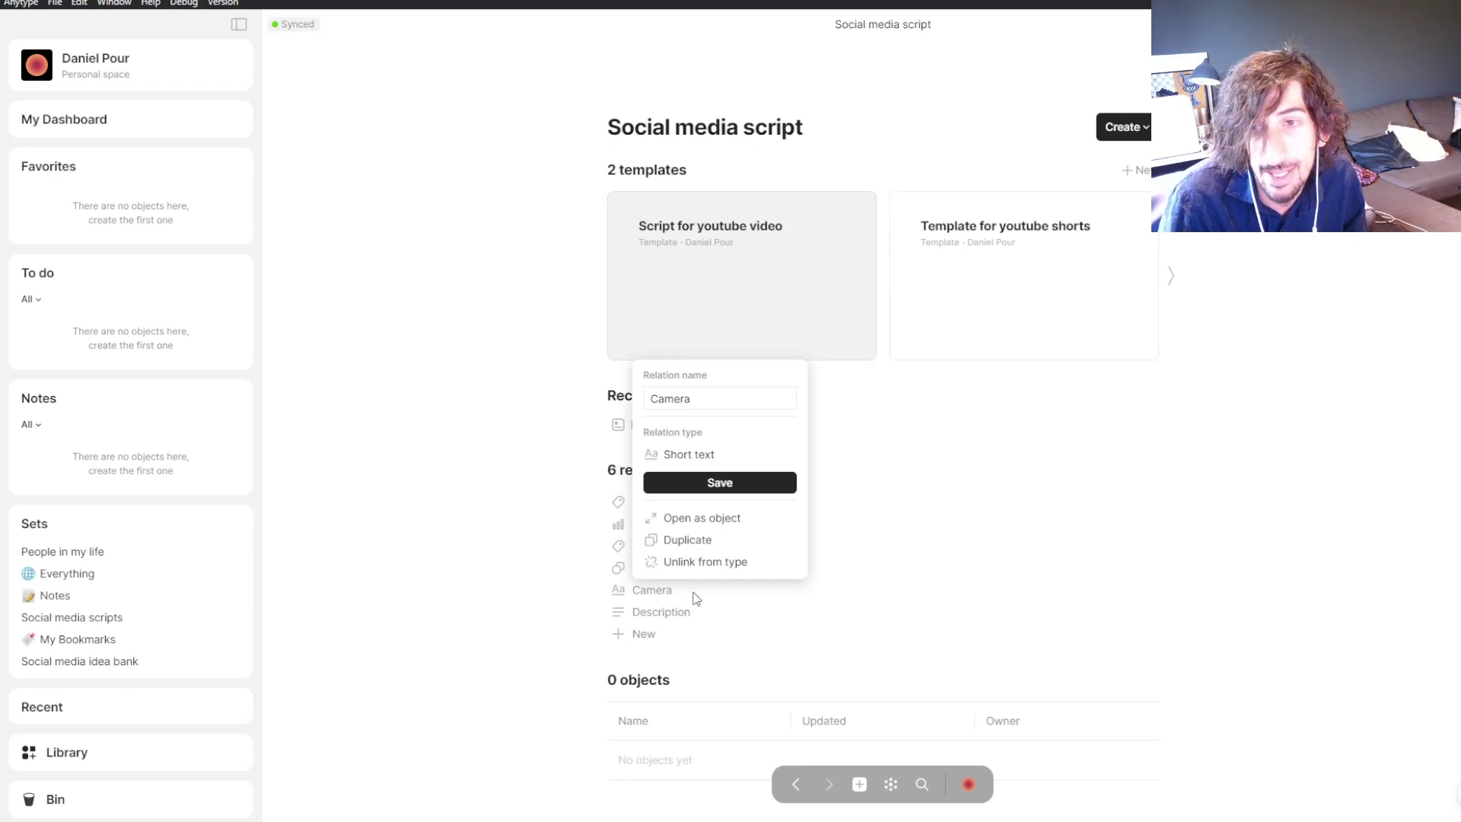
left_click(707, 562)
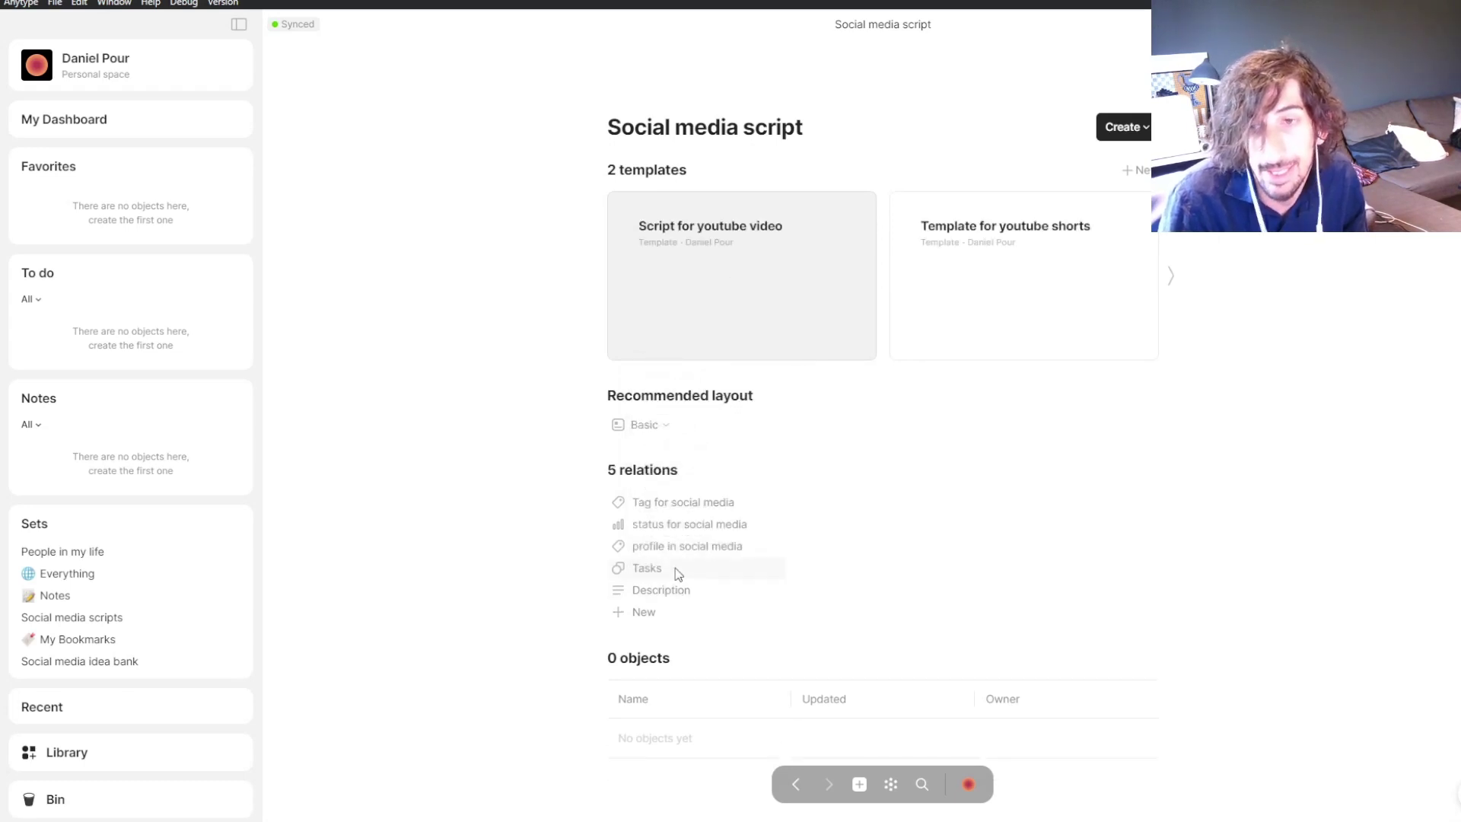
left_click(674, 568)
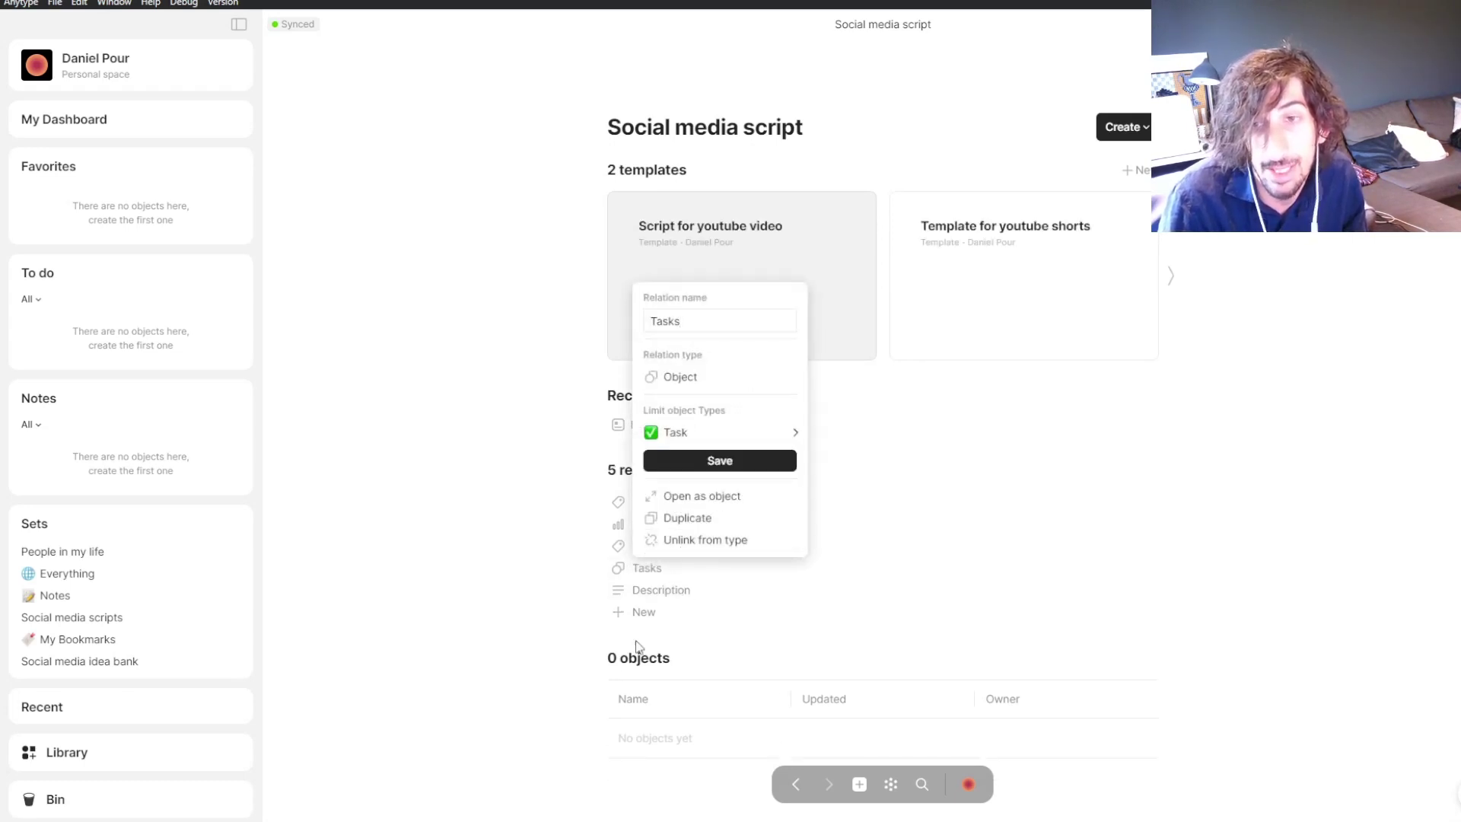
left_click(555, 631)
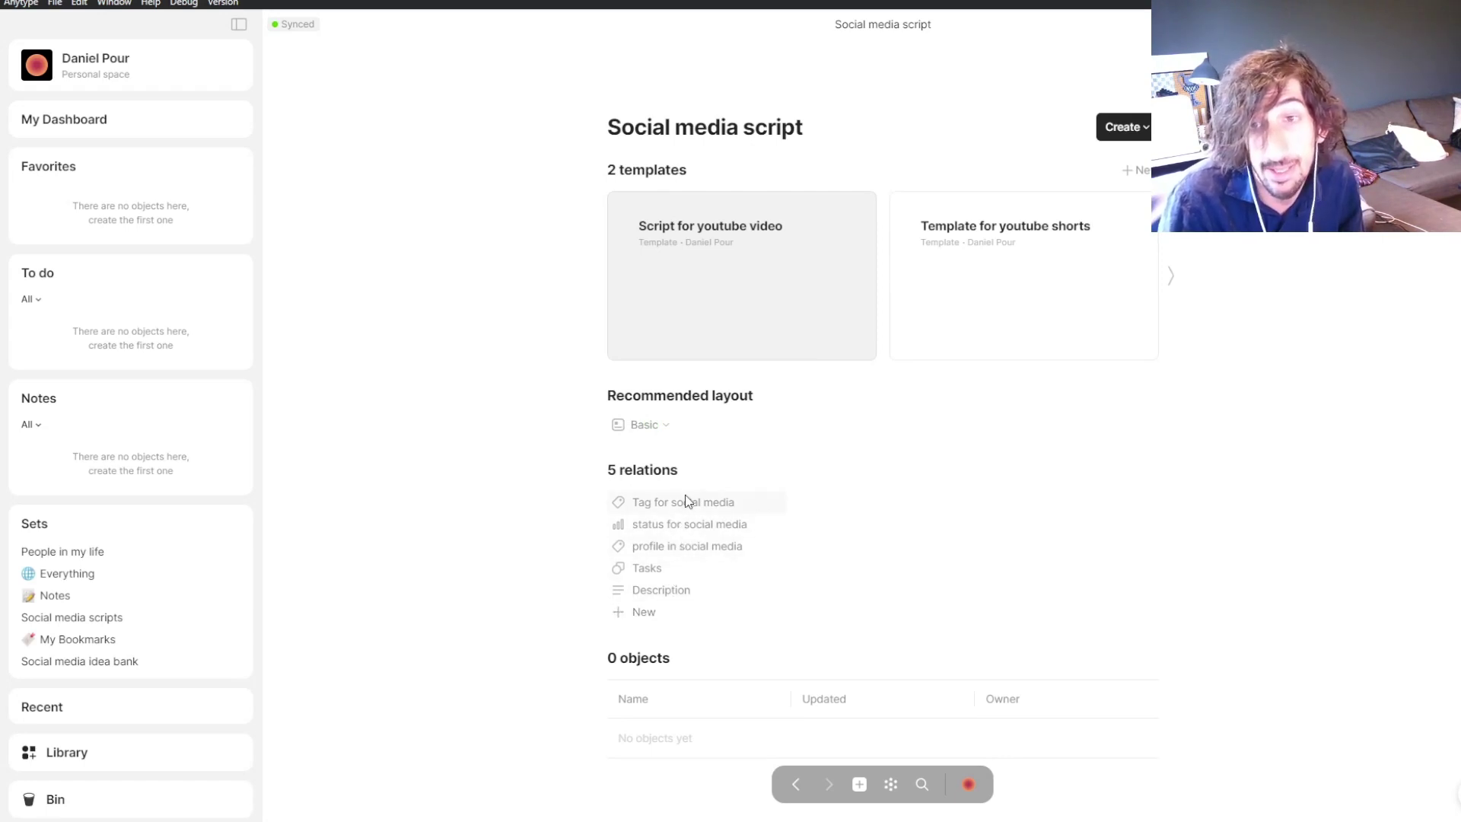
- In the Script for youtube video template, set tag to Personal and status to idea
left_click(737, 297)
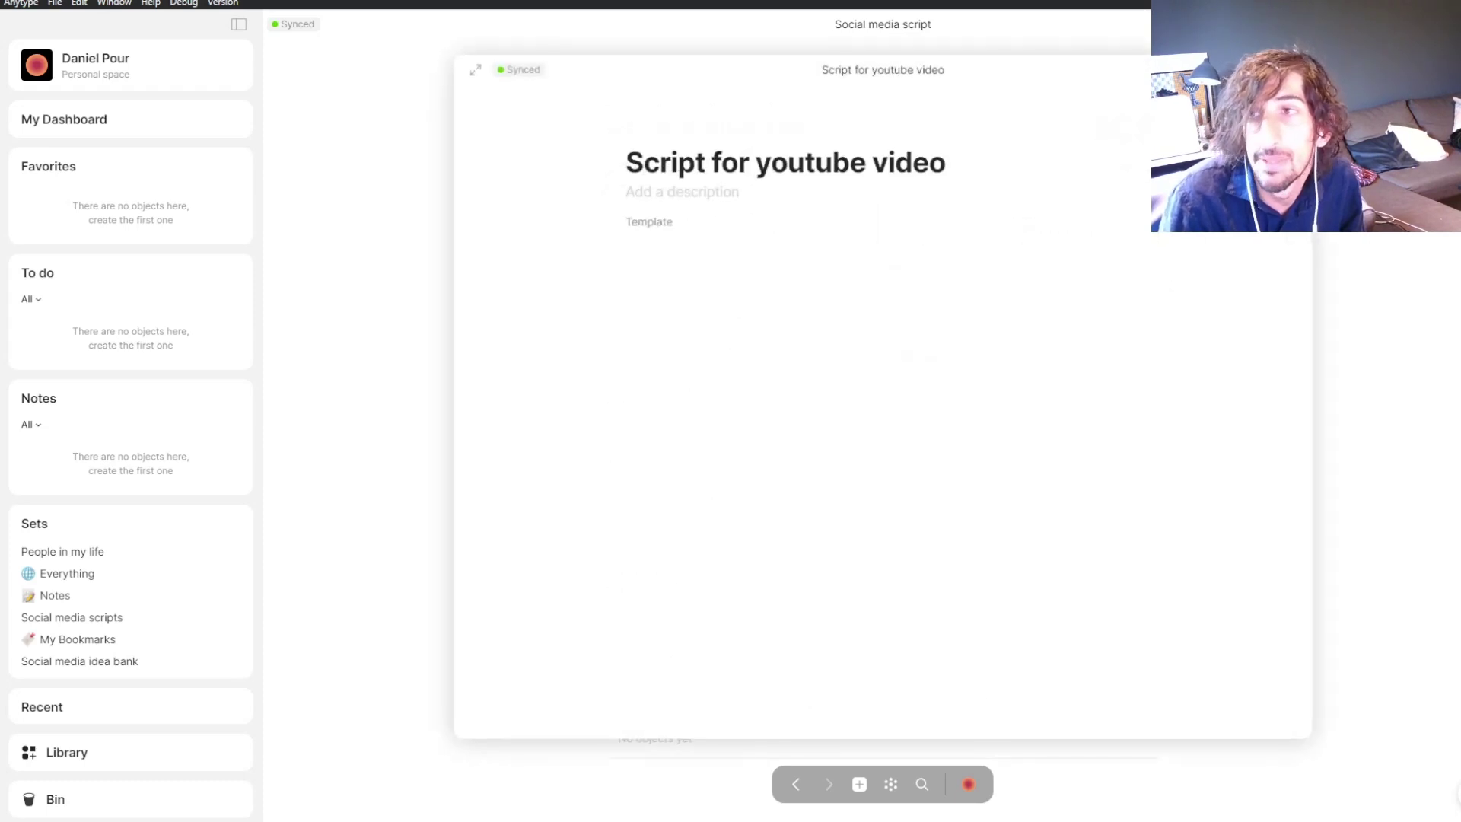
left_click(1263, 69)
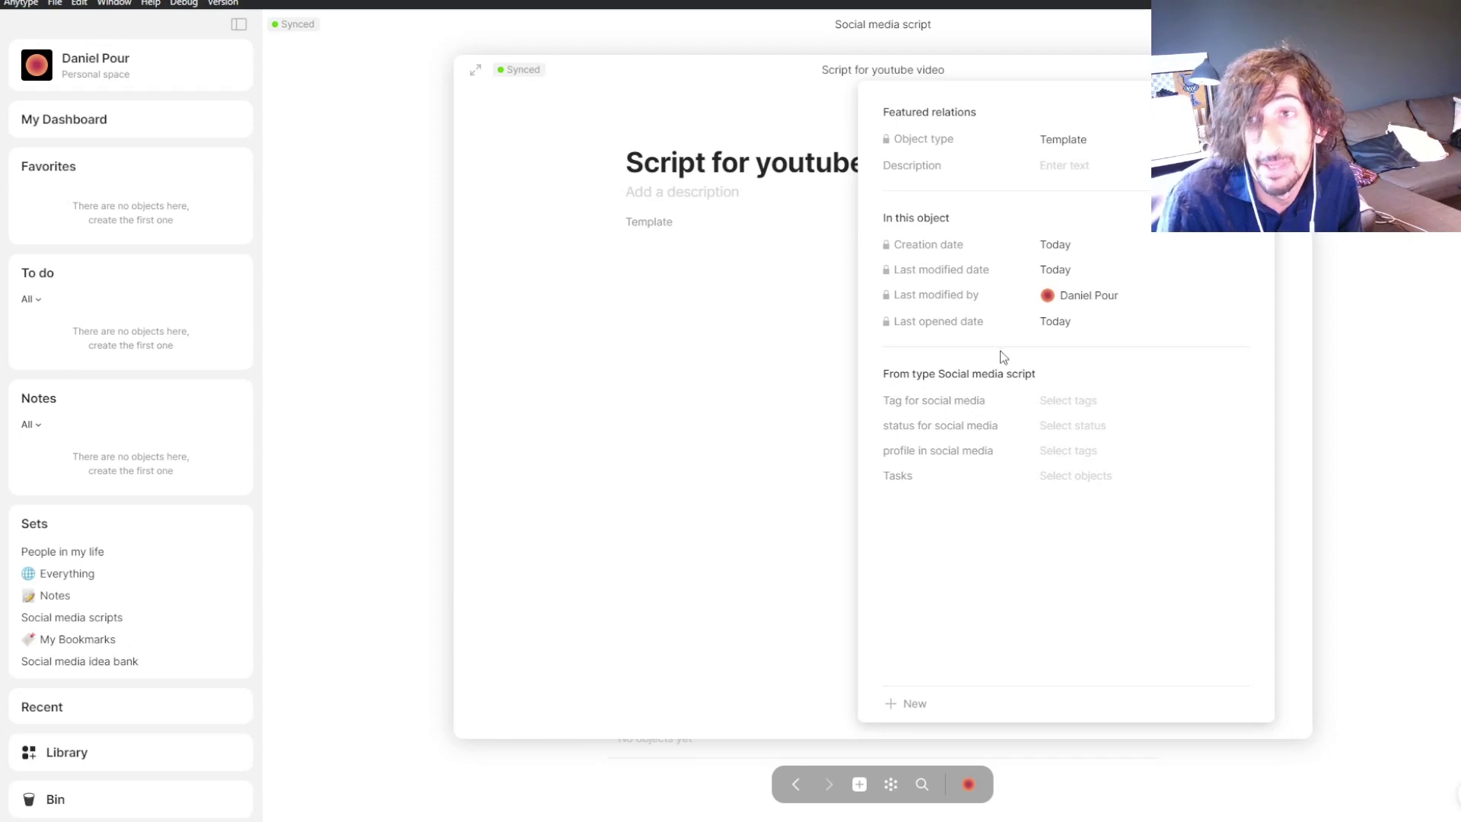
left_click(1064, 407)
left_click(1096, 431)
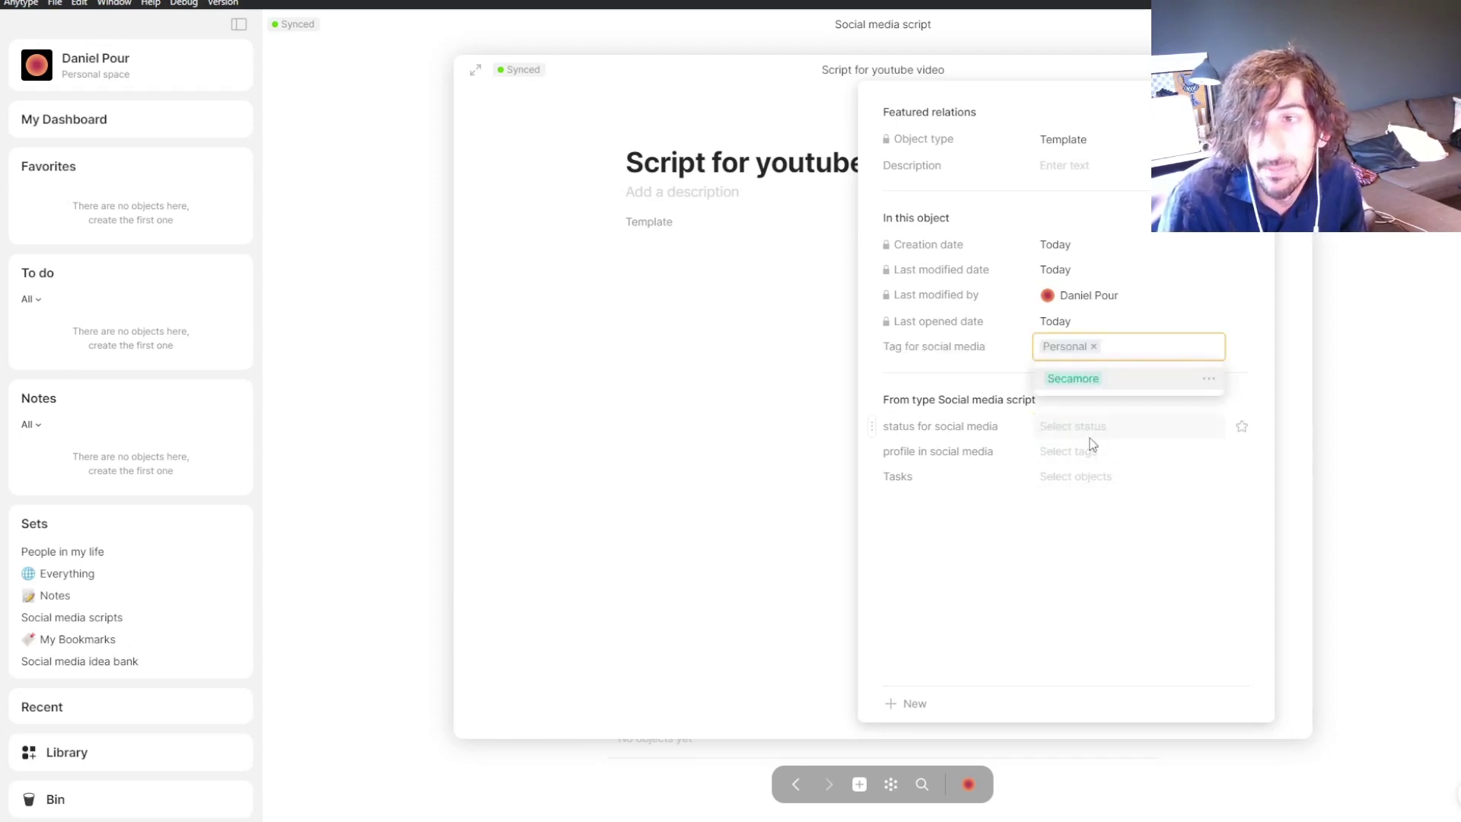
left_click(1095, 434)
left_click(1054, 458)
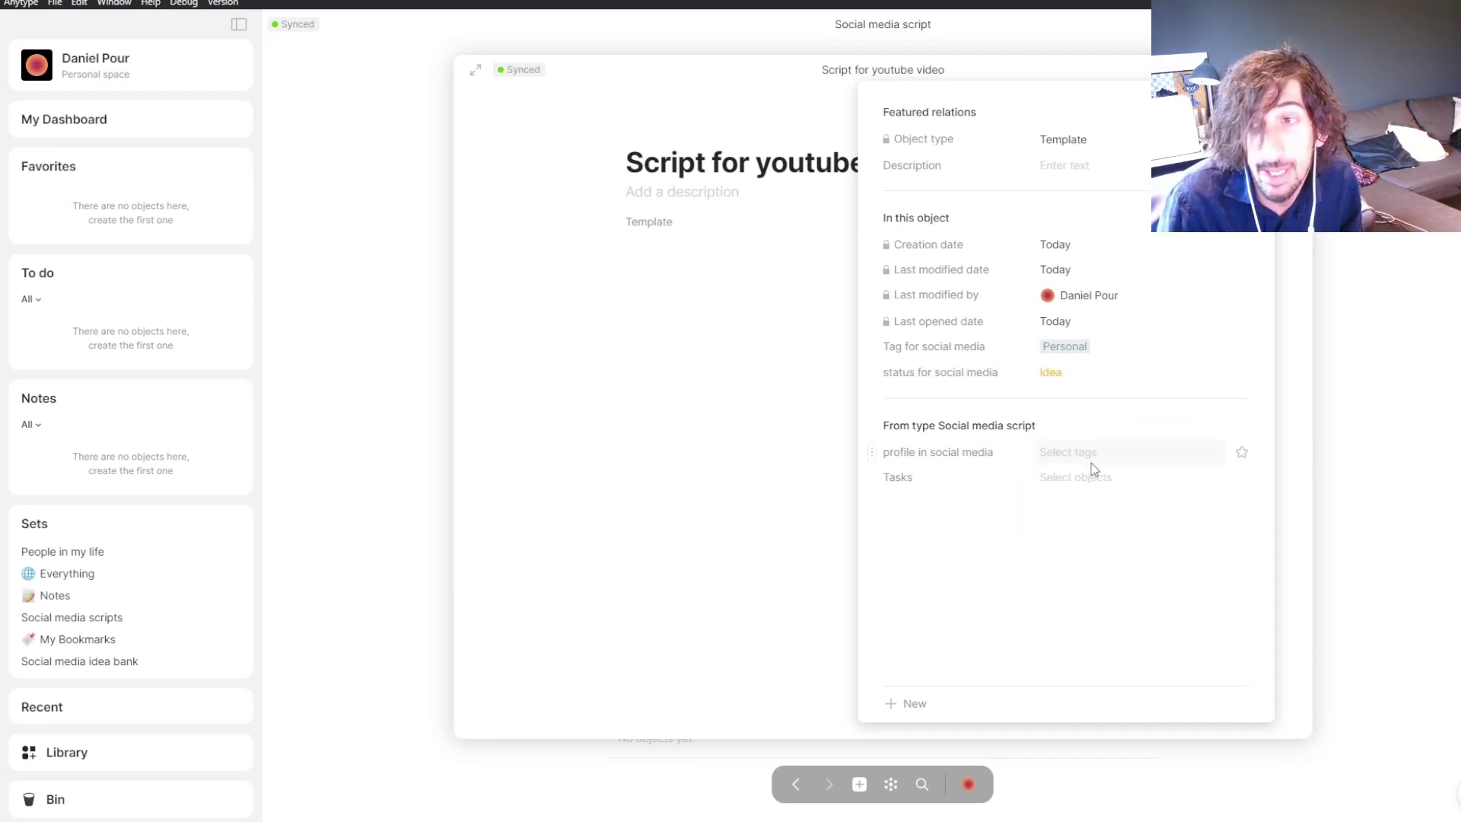
- Set the template's social media profile to Youtube and close the relations panel
left_click(1098, 455)
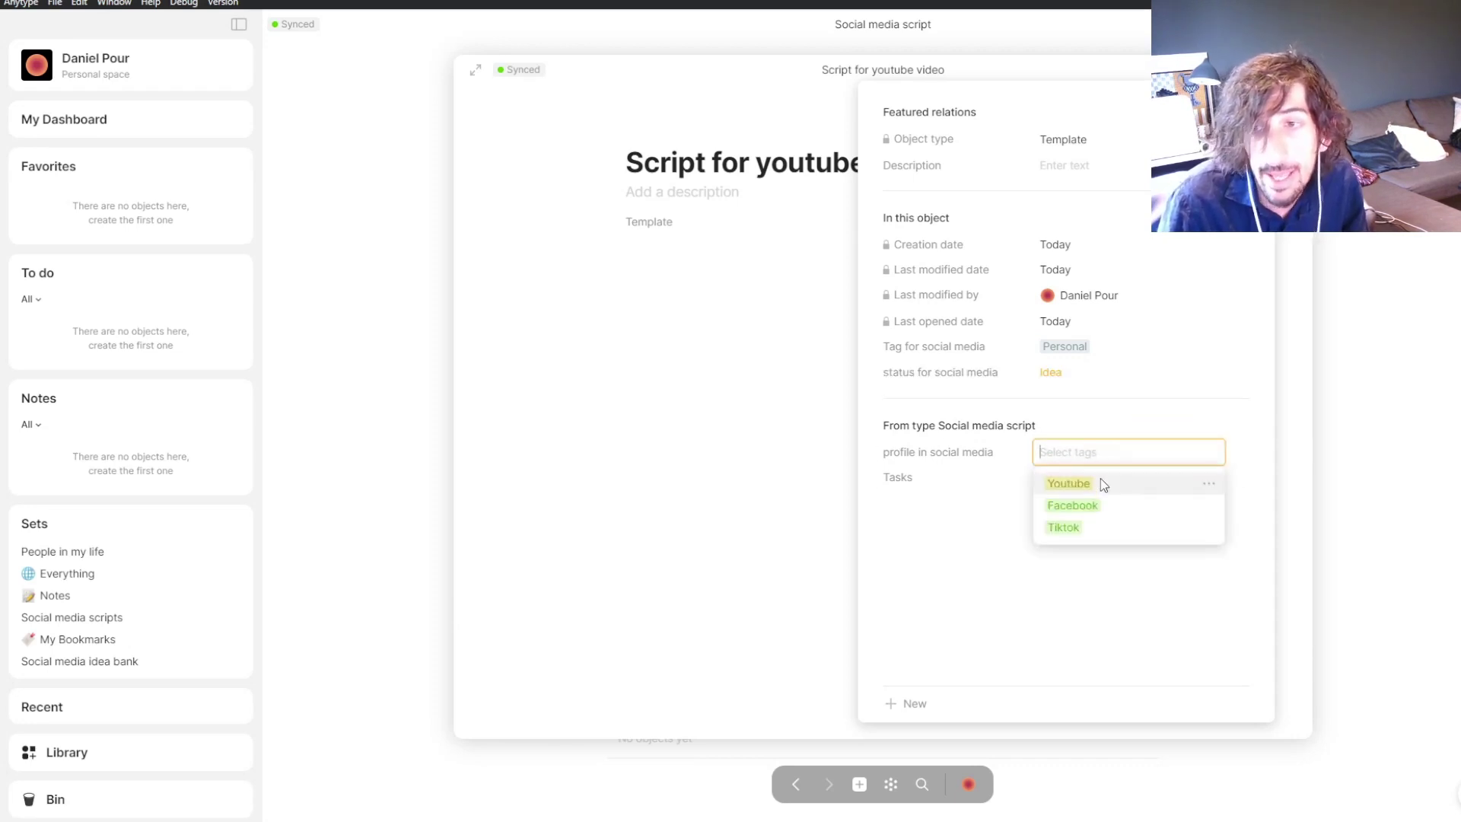
left_click(1103, 482)
left_click(1031, 524)
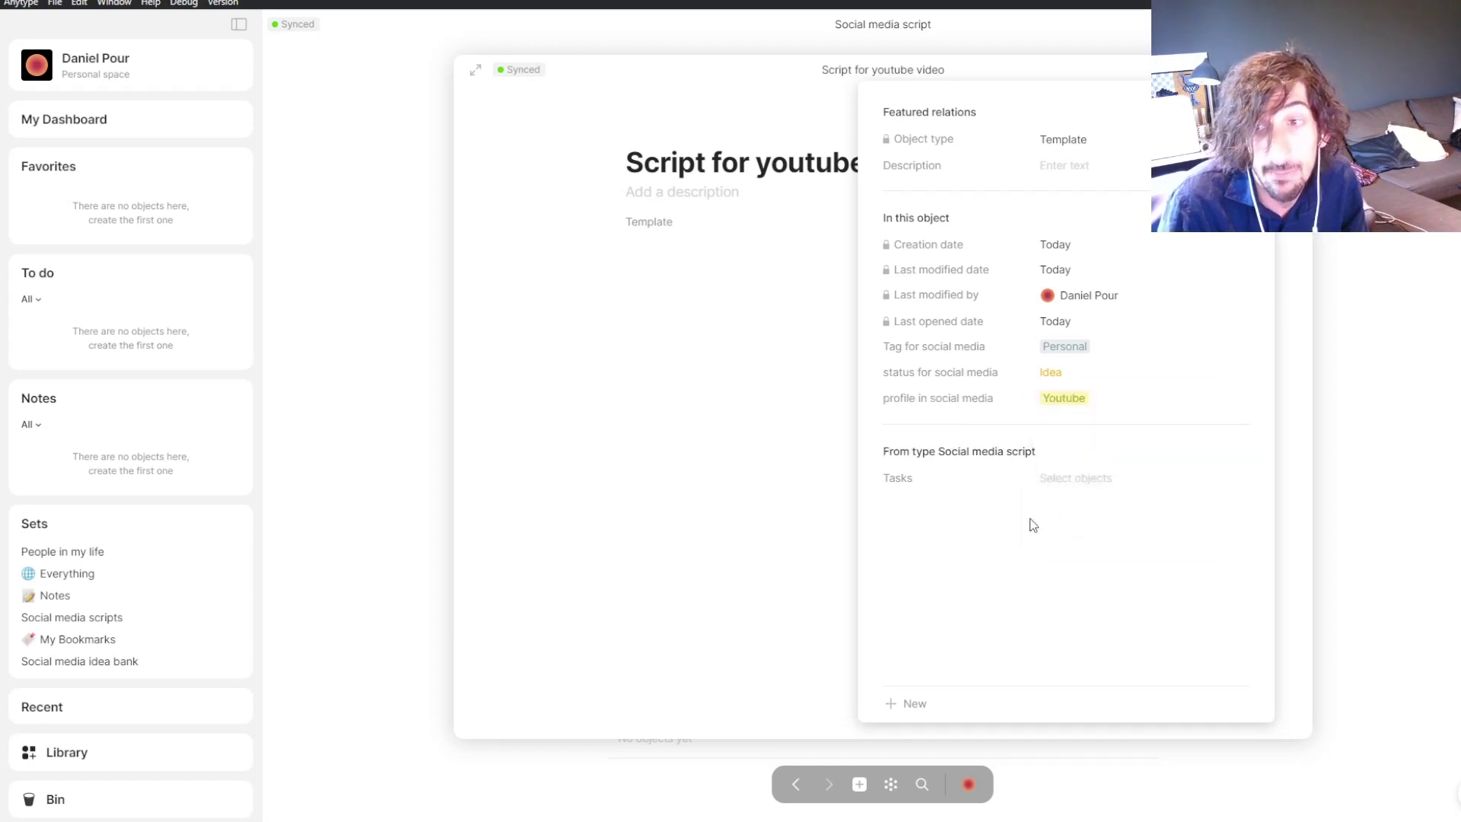
left_click(1083, 490)
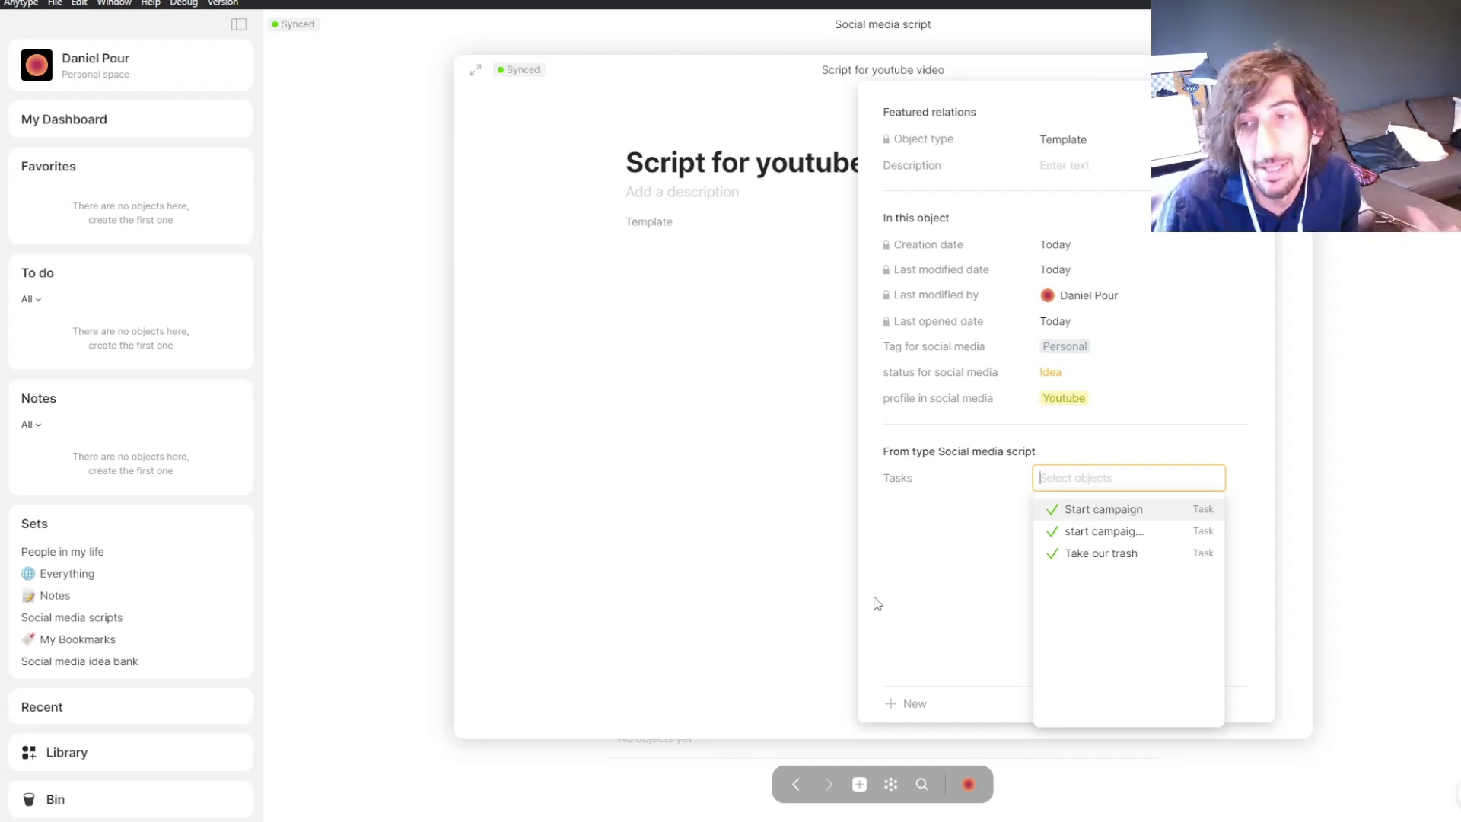
left_click(753, 548)
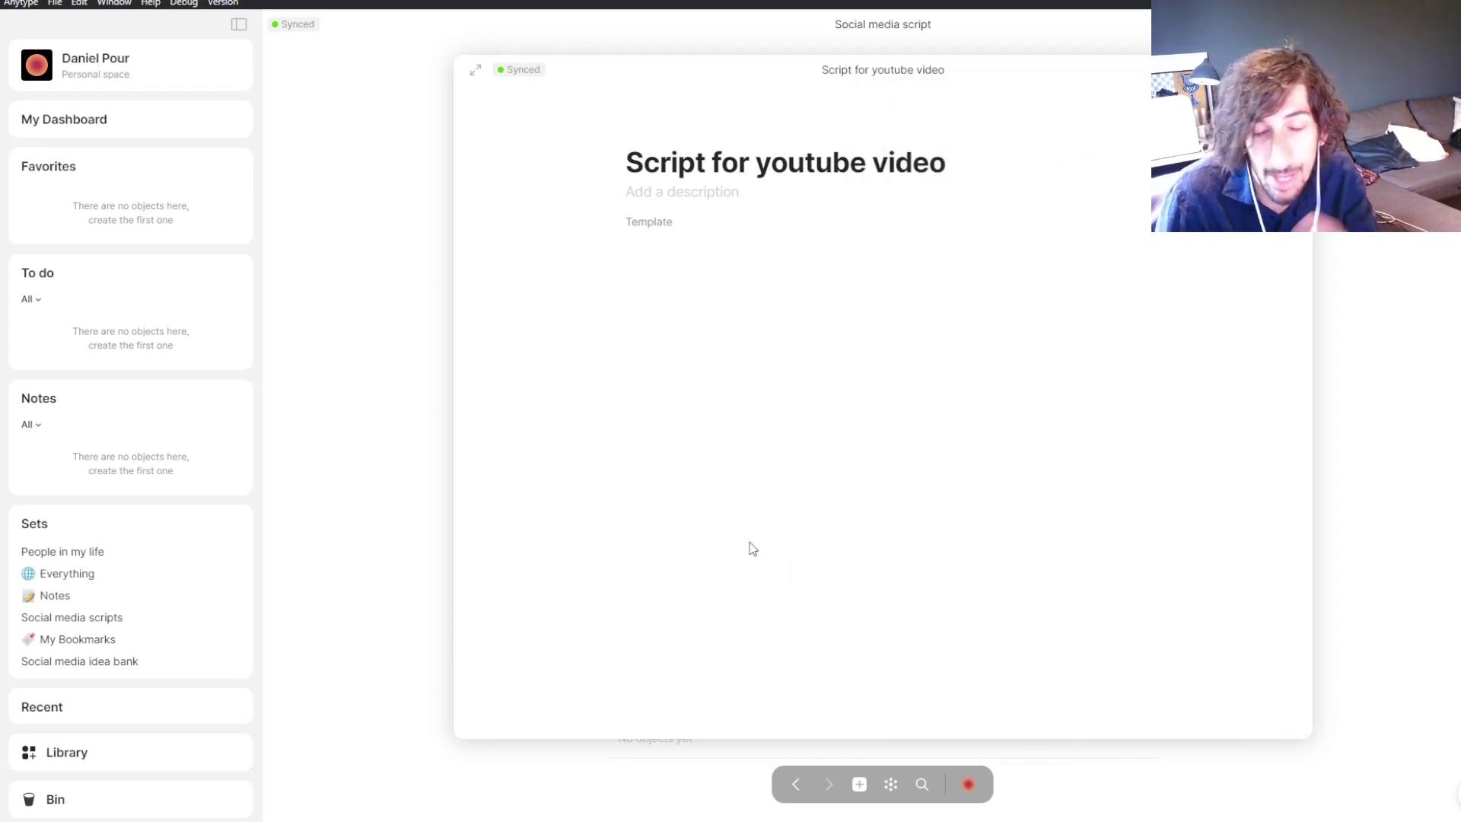
- Start the template body with Title ideas and Intro lines
left_click(674, 260)
type("Intro")
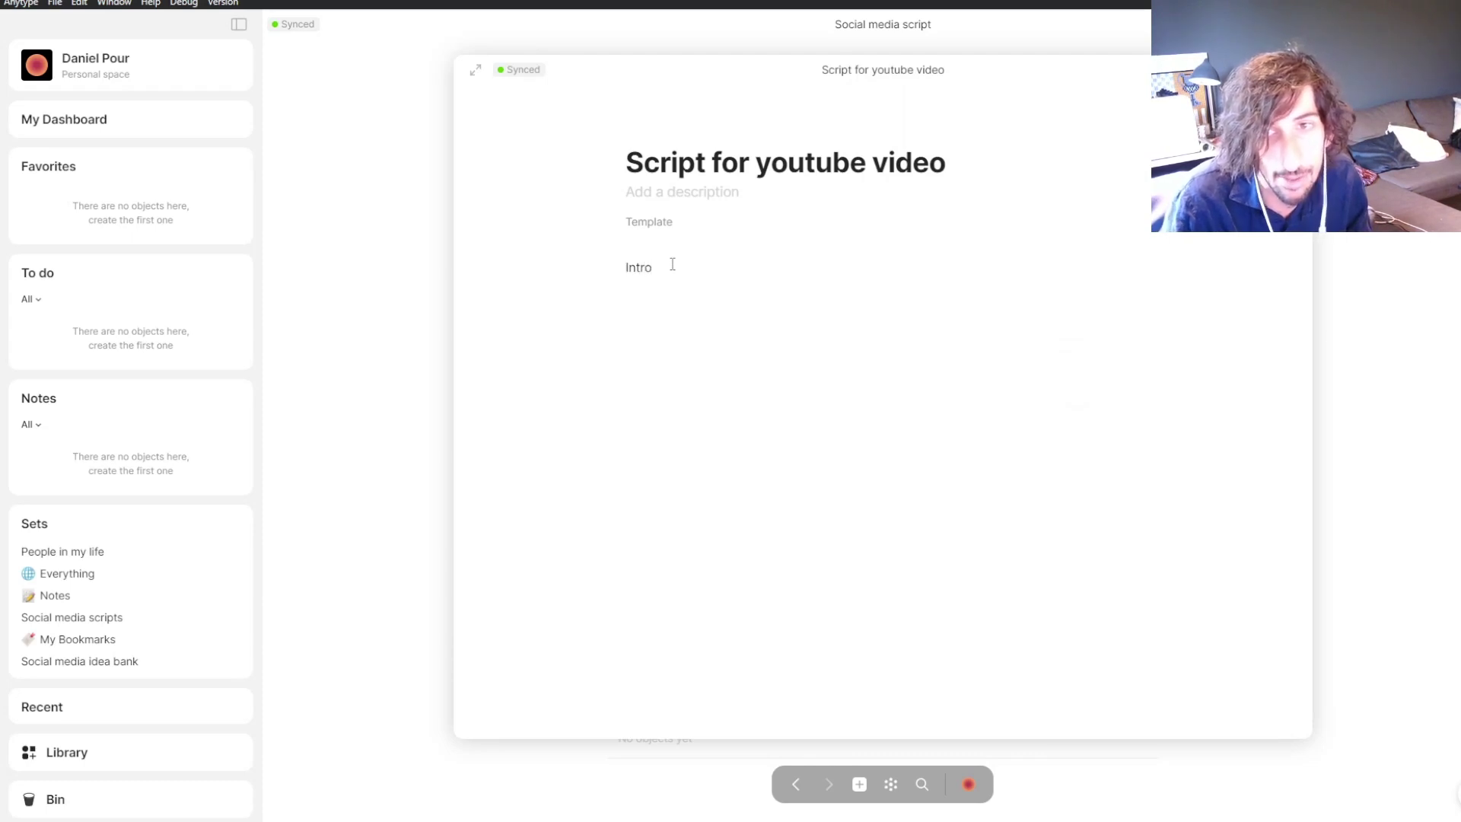
key("Return")
key("Return")
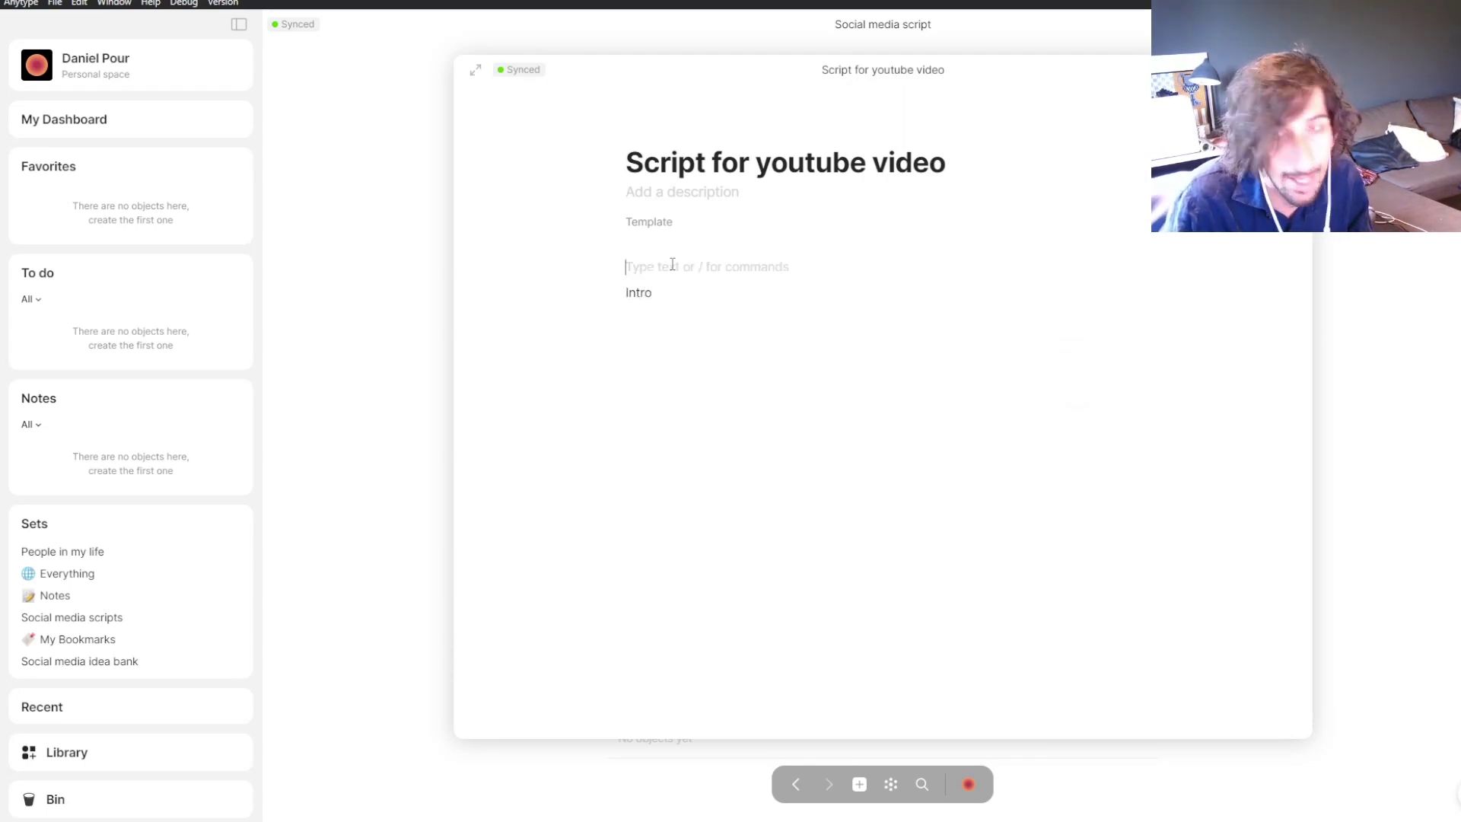
type("Title ideas")
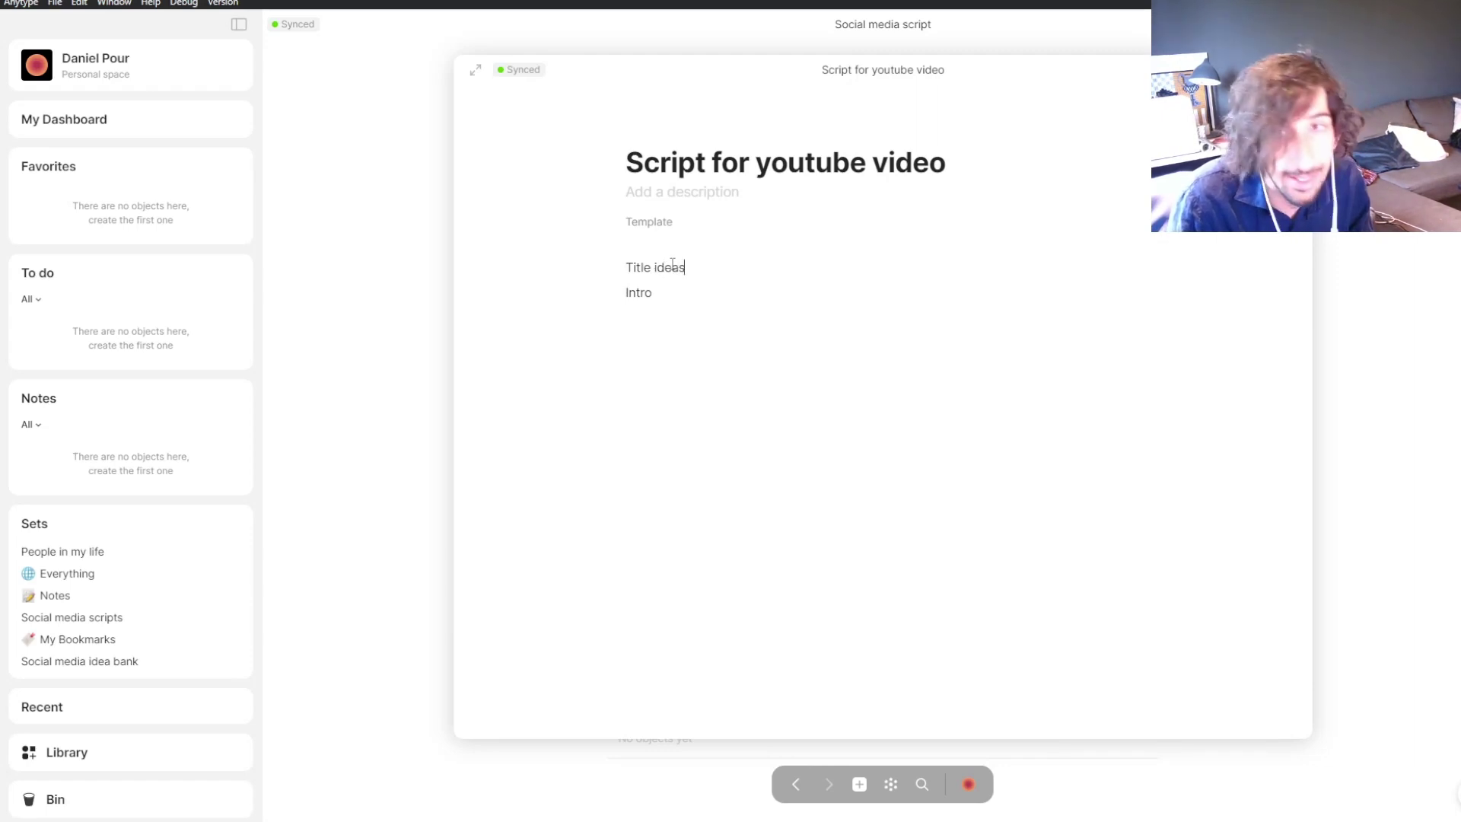
key("Return")
key("Down")
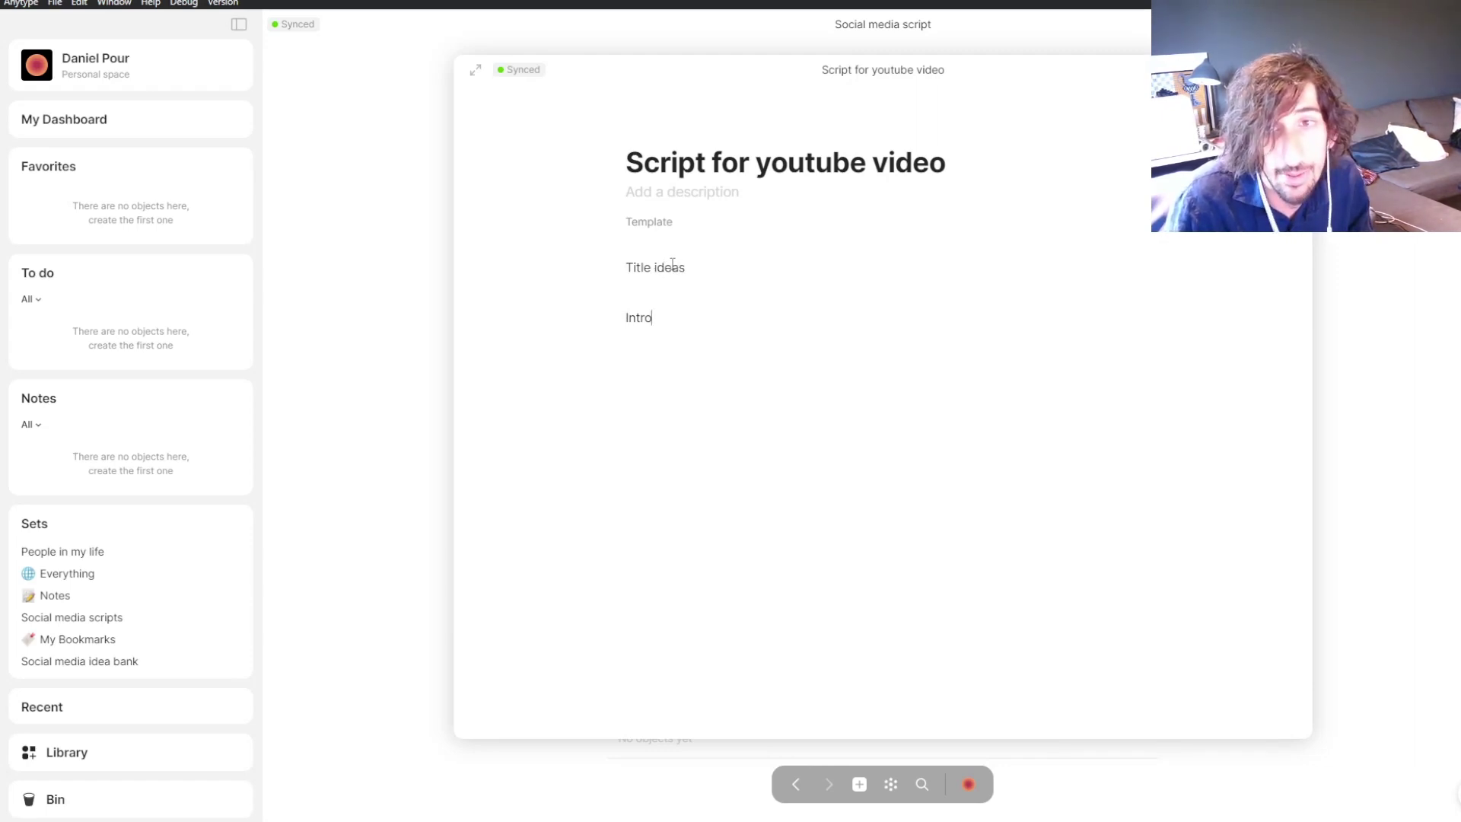
key("Return")
key("Return")
- Add Main Part, Outro and Pictures lines, then close the template
type("Main")
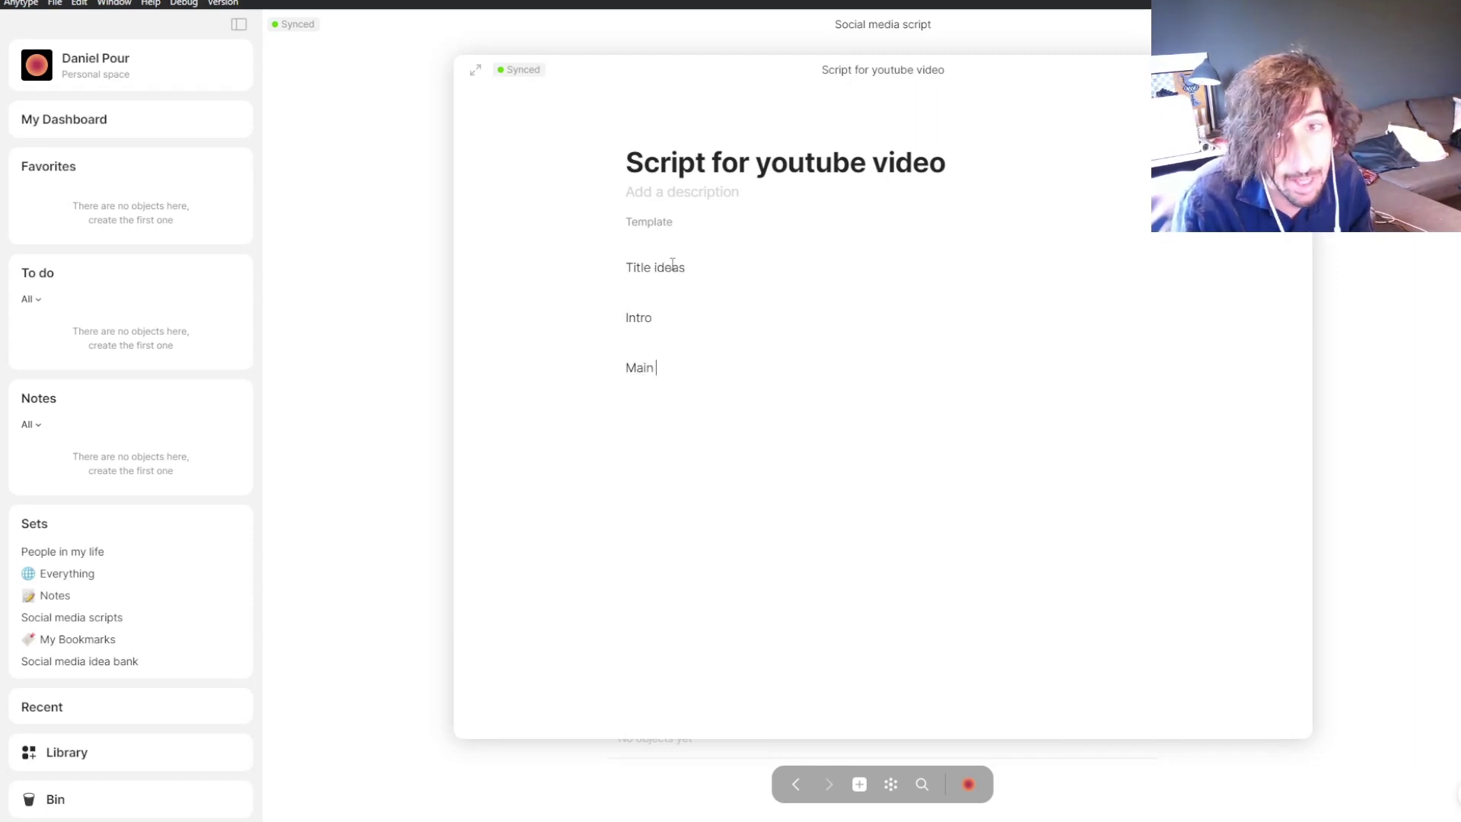
type(" Part")
key("Return")
key("Return")
type("Outro")
key("Return")
type("Pictures")
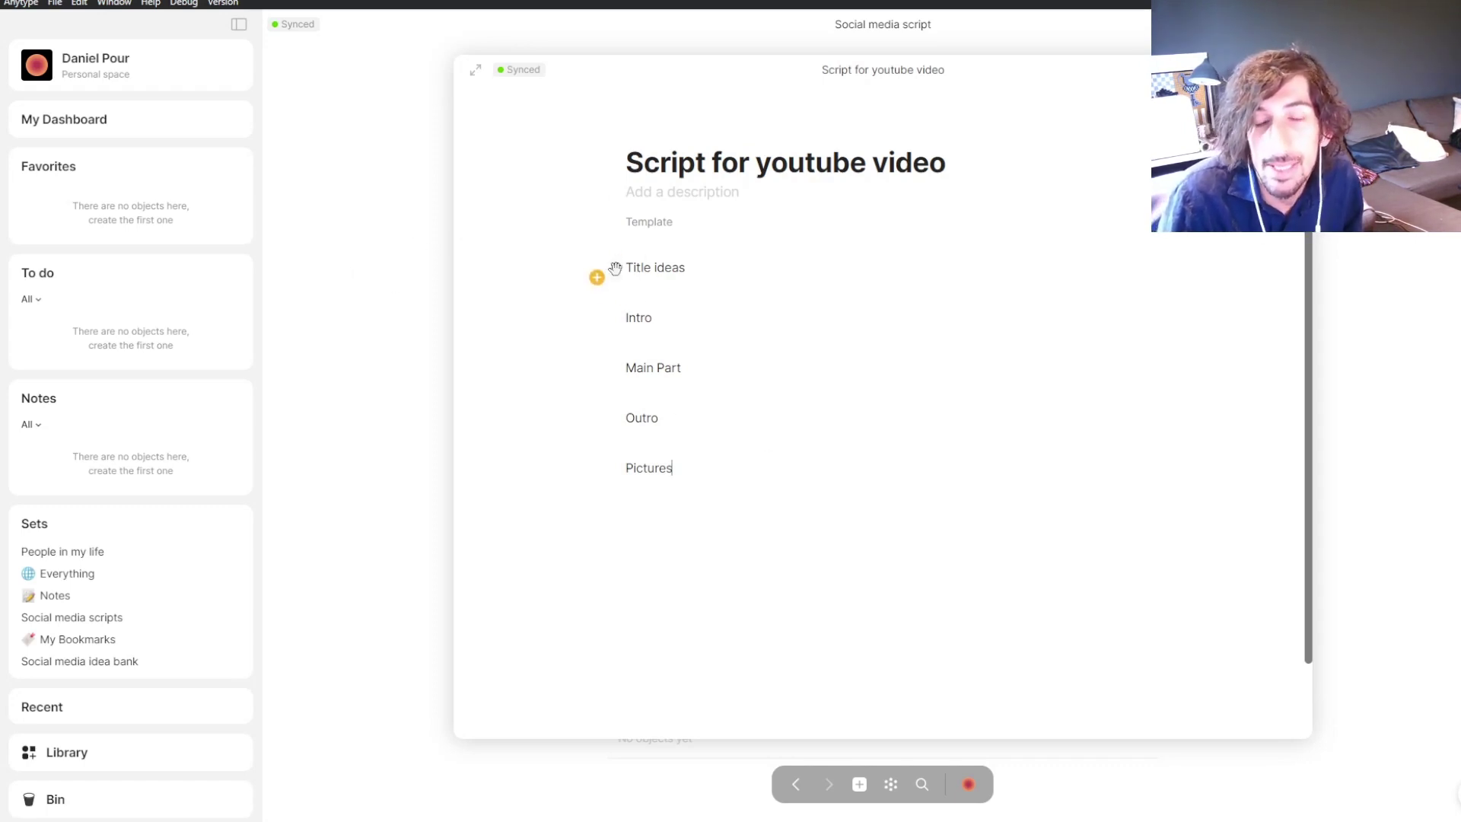
left_click(642, 457)
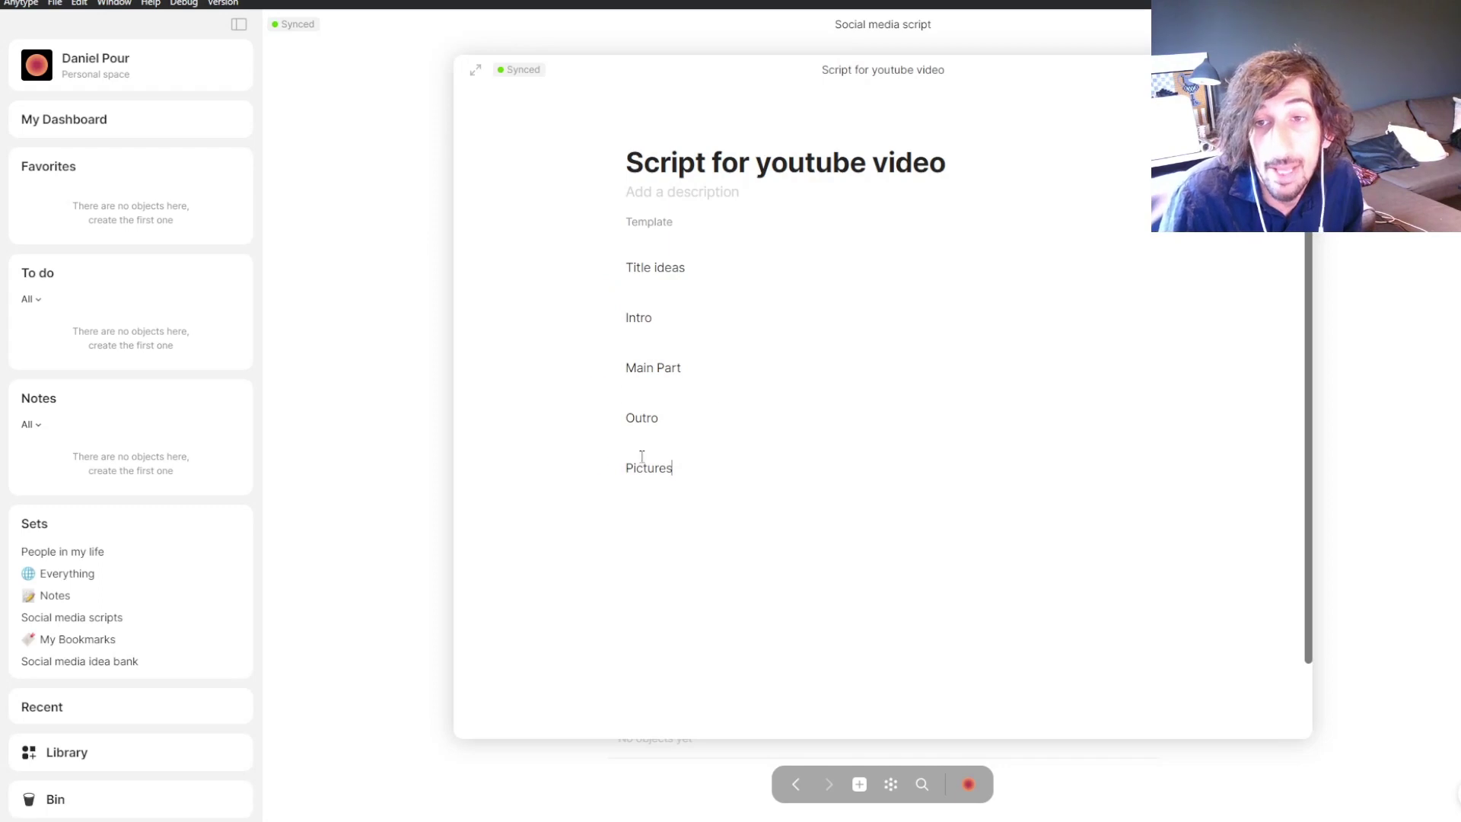
left_click(371, 442)
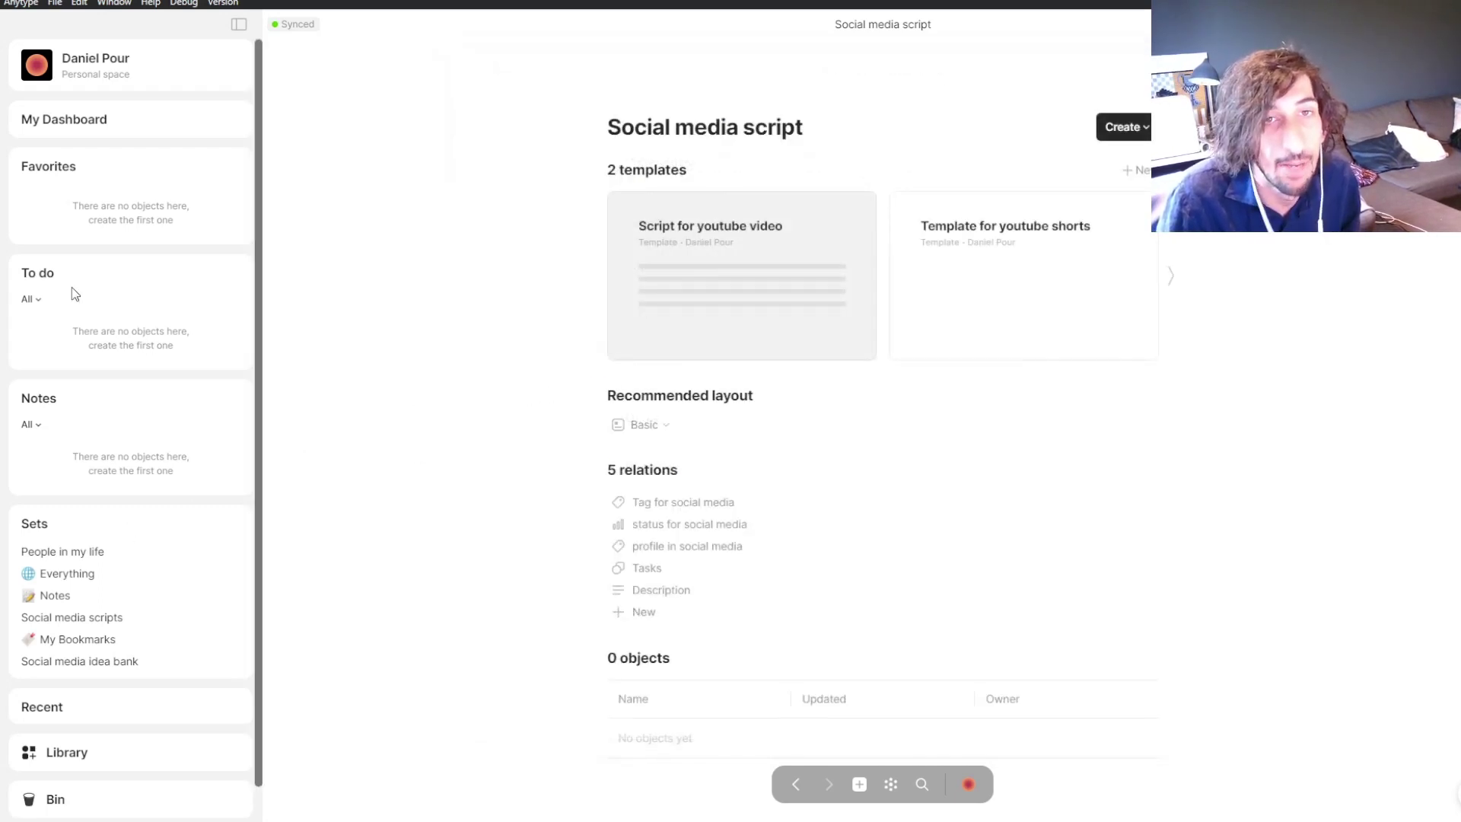
- Insert a set block with /set on My Dashboard's Personal social media page
left_click(82, 128)
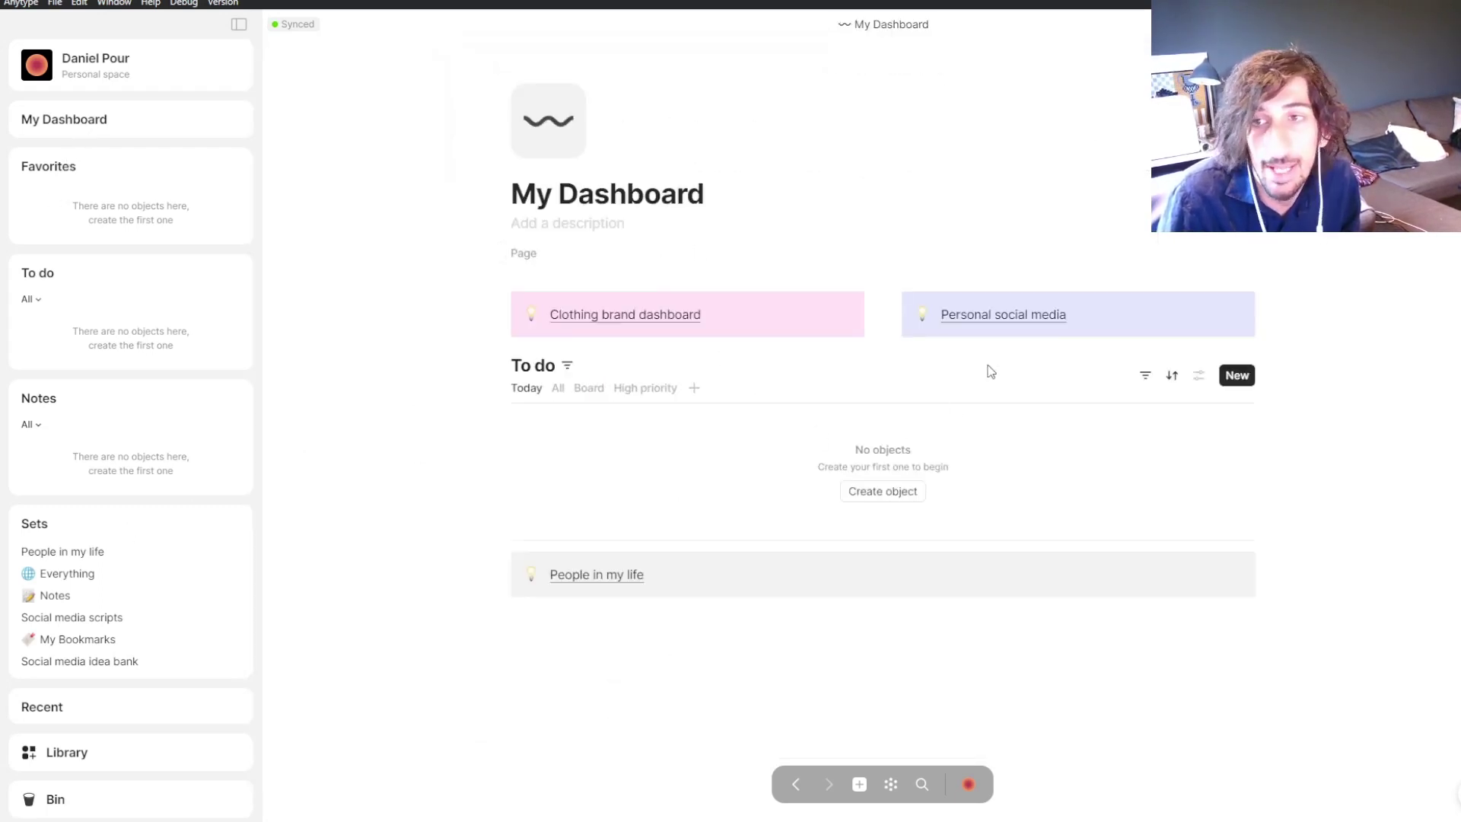
left_click(979, 317)
left_click(536, 226)
type("/set")
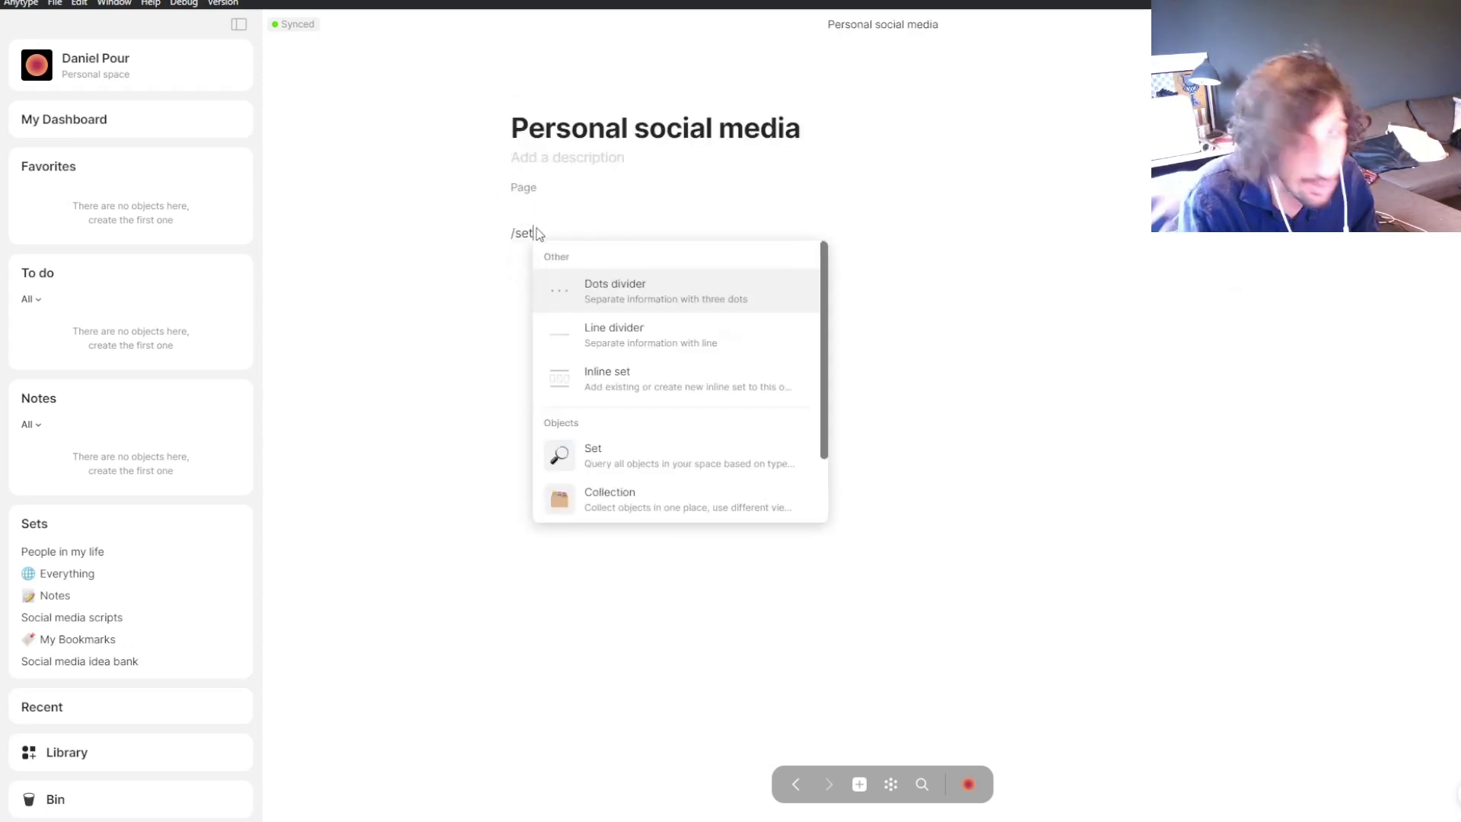
left_click(689, 285)
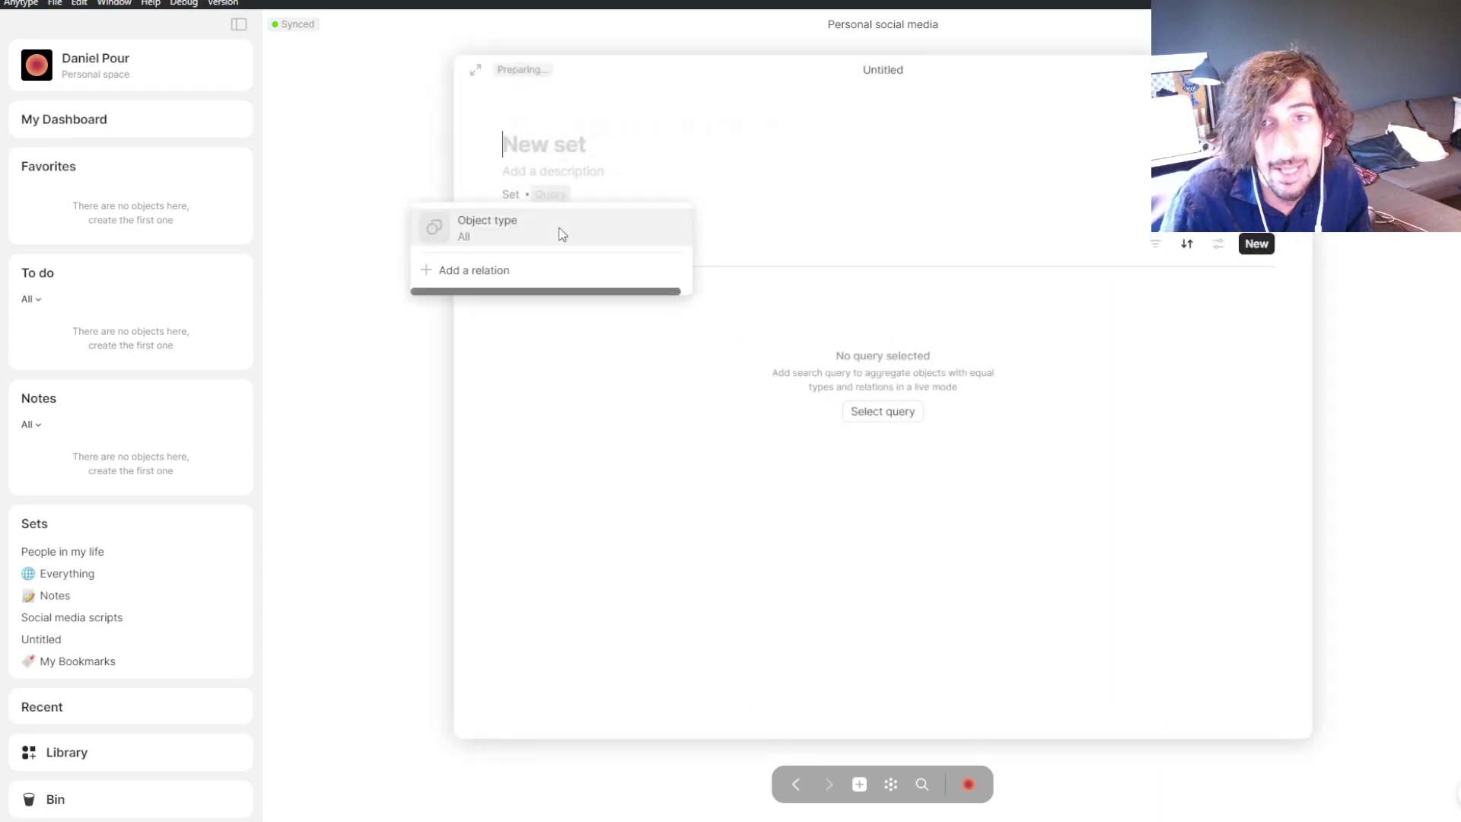
- Make the set list Social media script objects and name it 'Social media script ideas'
mouse_move(533, 238)
type("social")
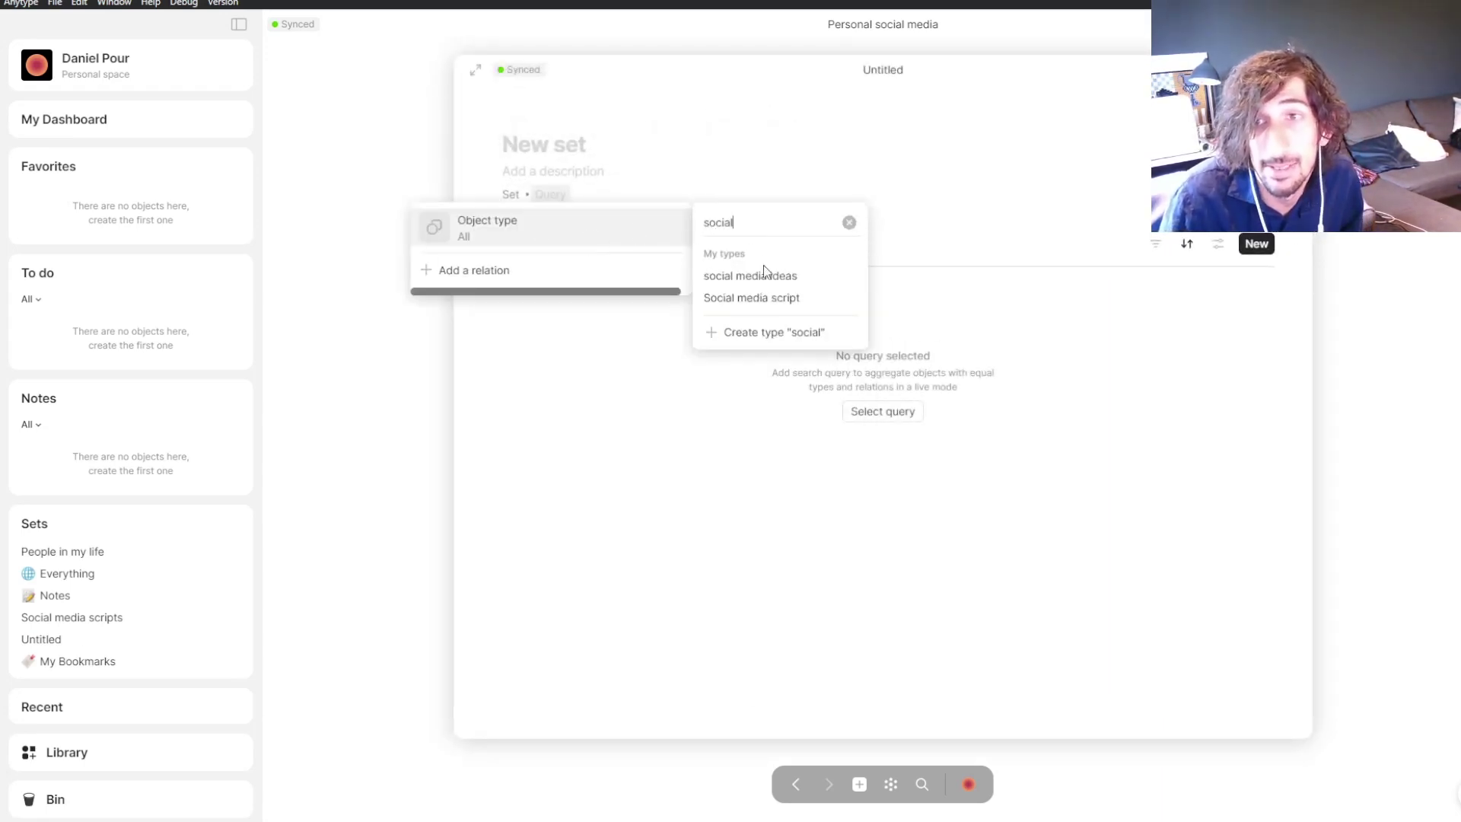
left_click(765, 297)
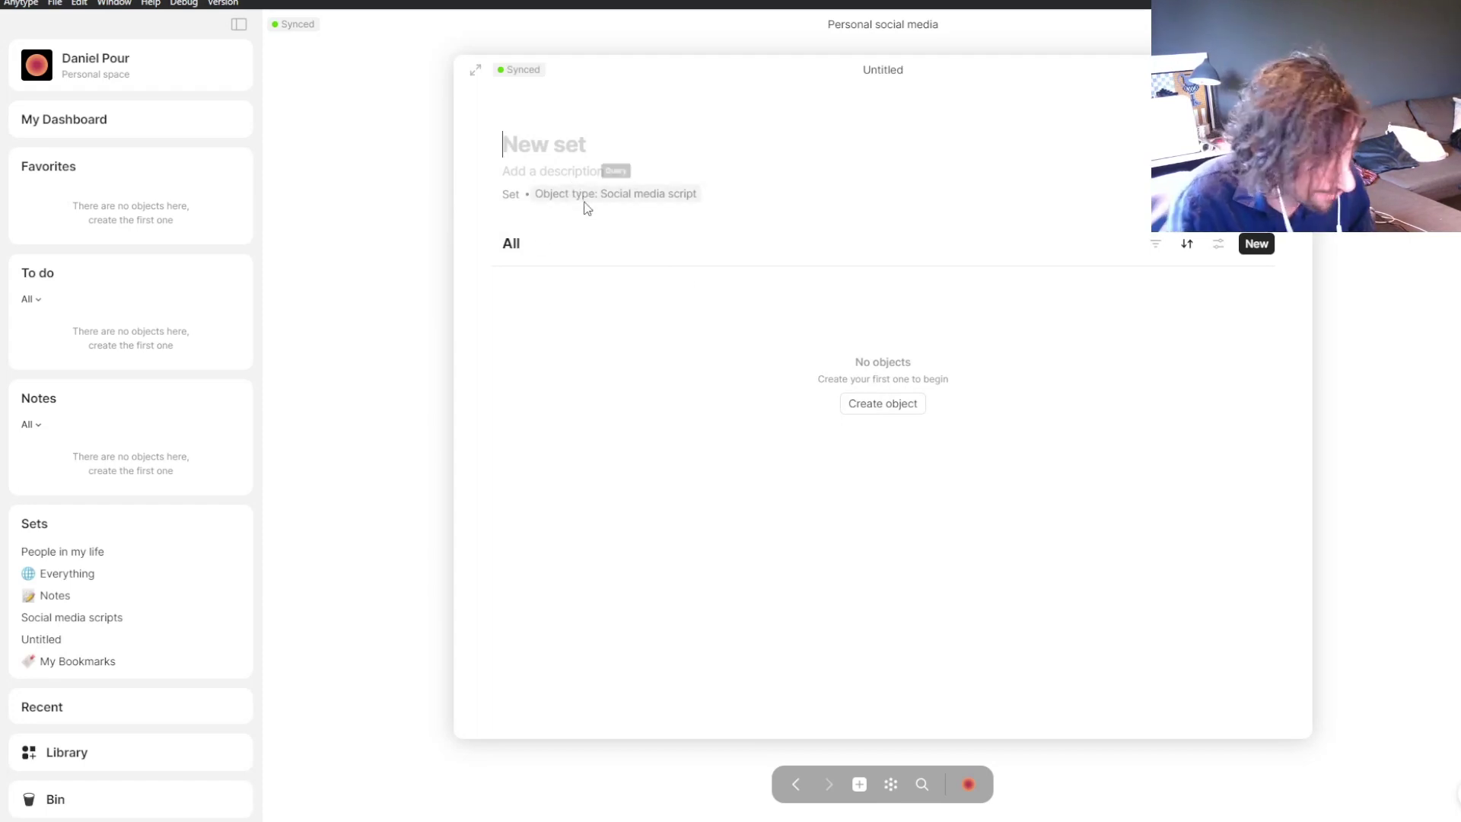
type("Social media ")
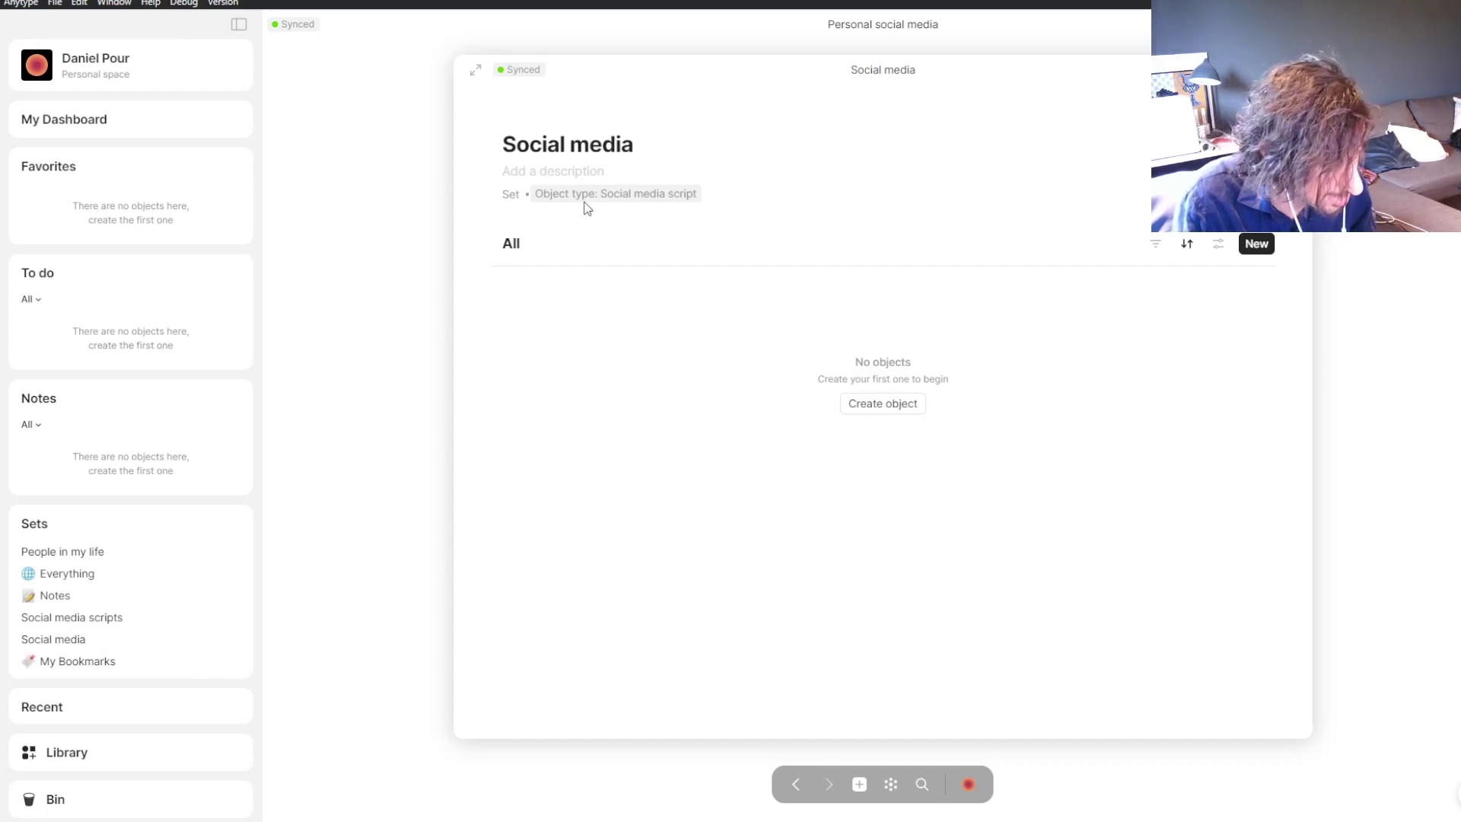
type("script ideas")
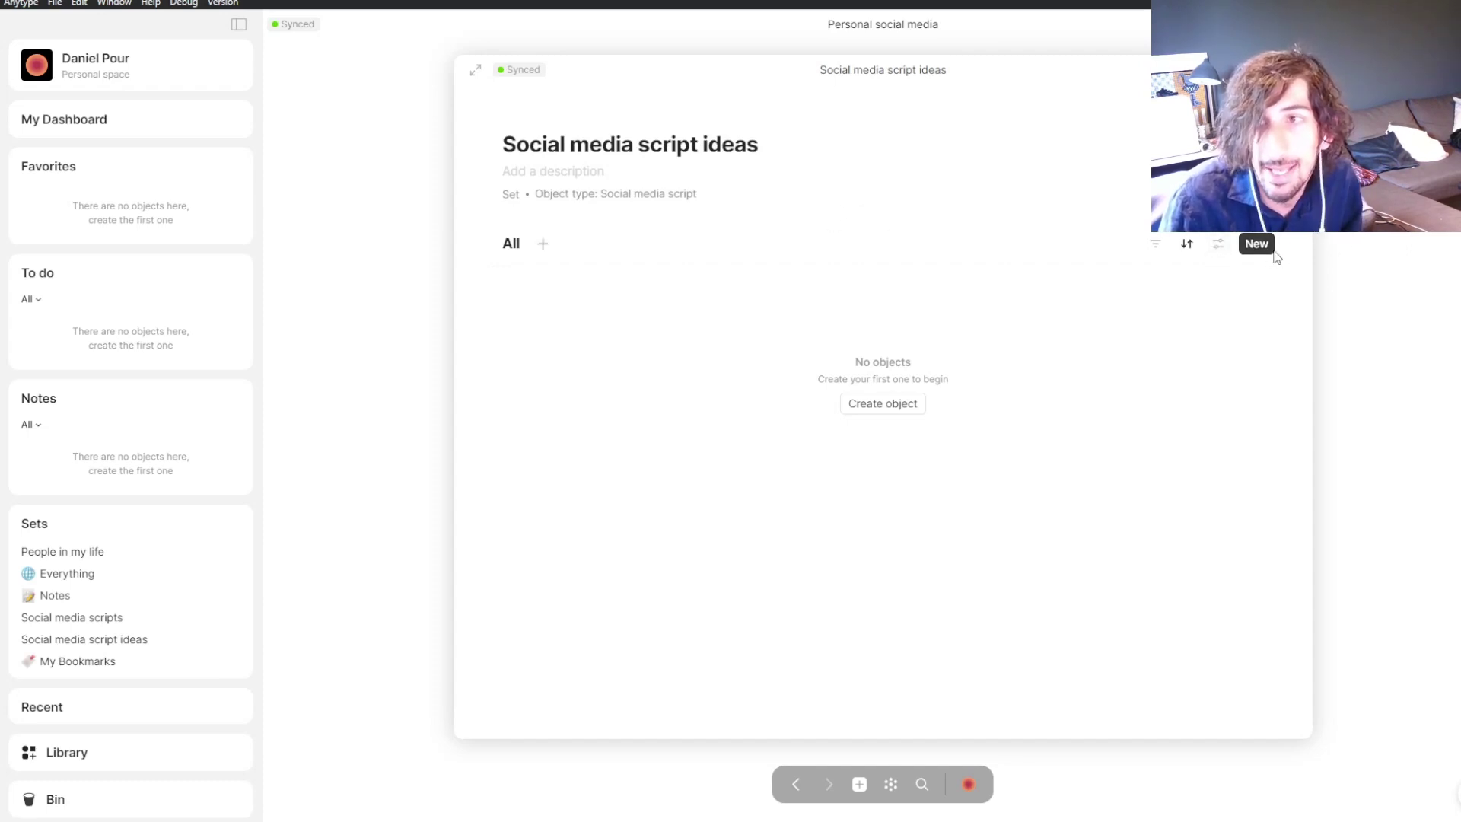
- Show the Social media script ideas link as a card with a green background
left_click(1388, 243)
left_click_drag(495, 231, 487, 234)
left_click(503, 230)
mouse_move(414, 360)
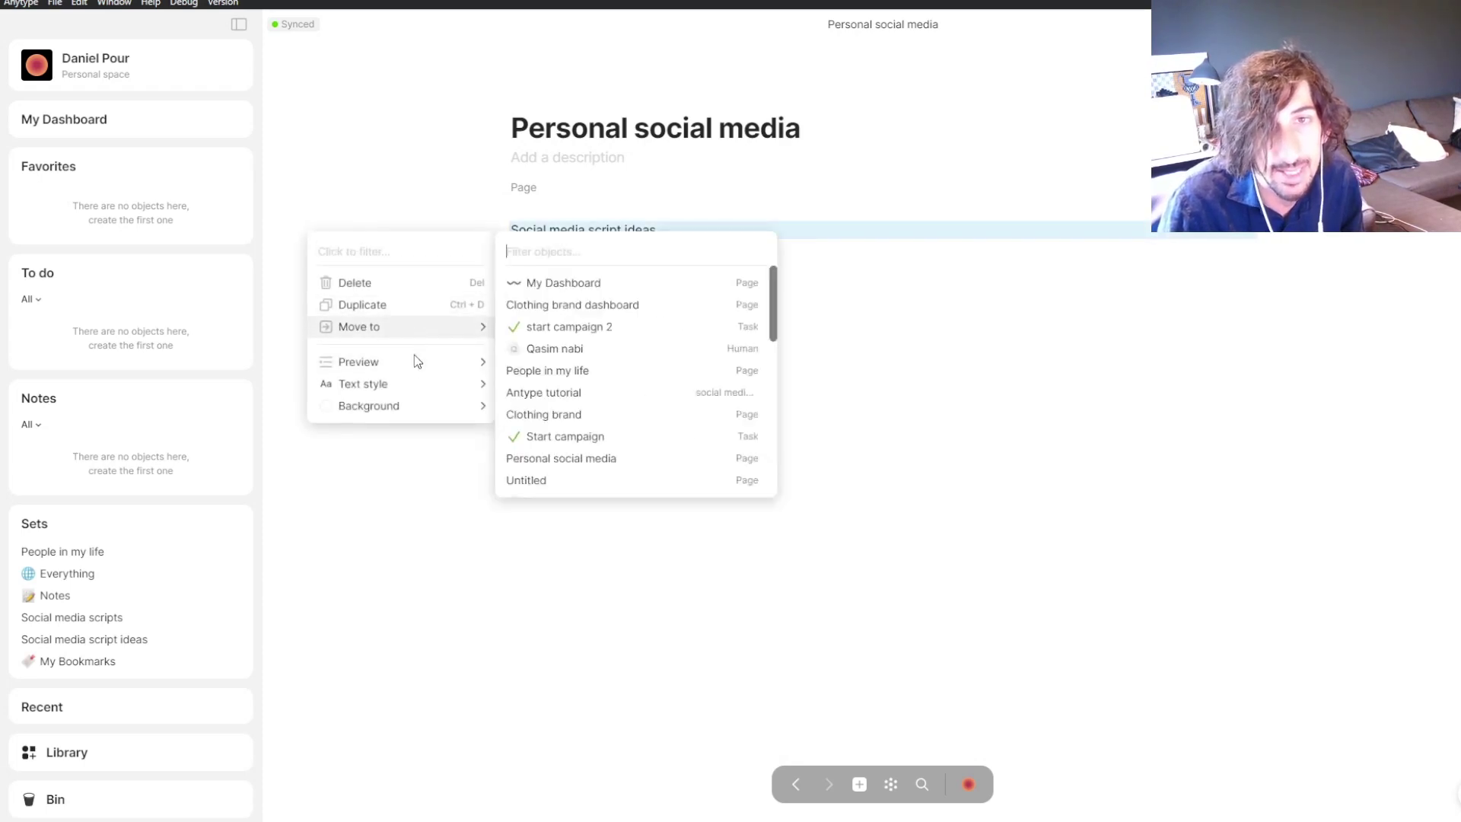
mouse_move(552, 318)
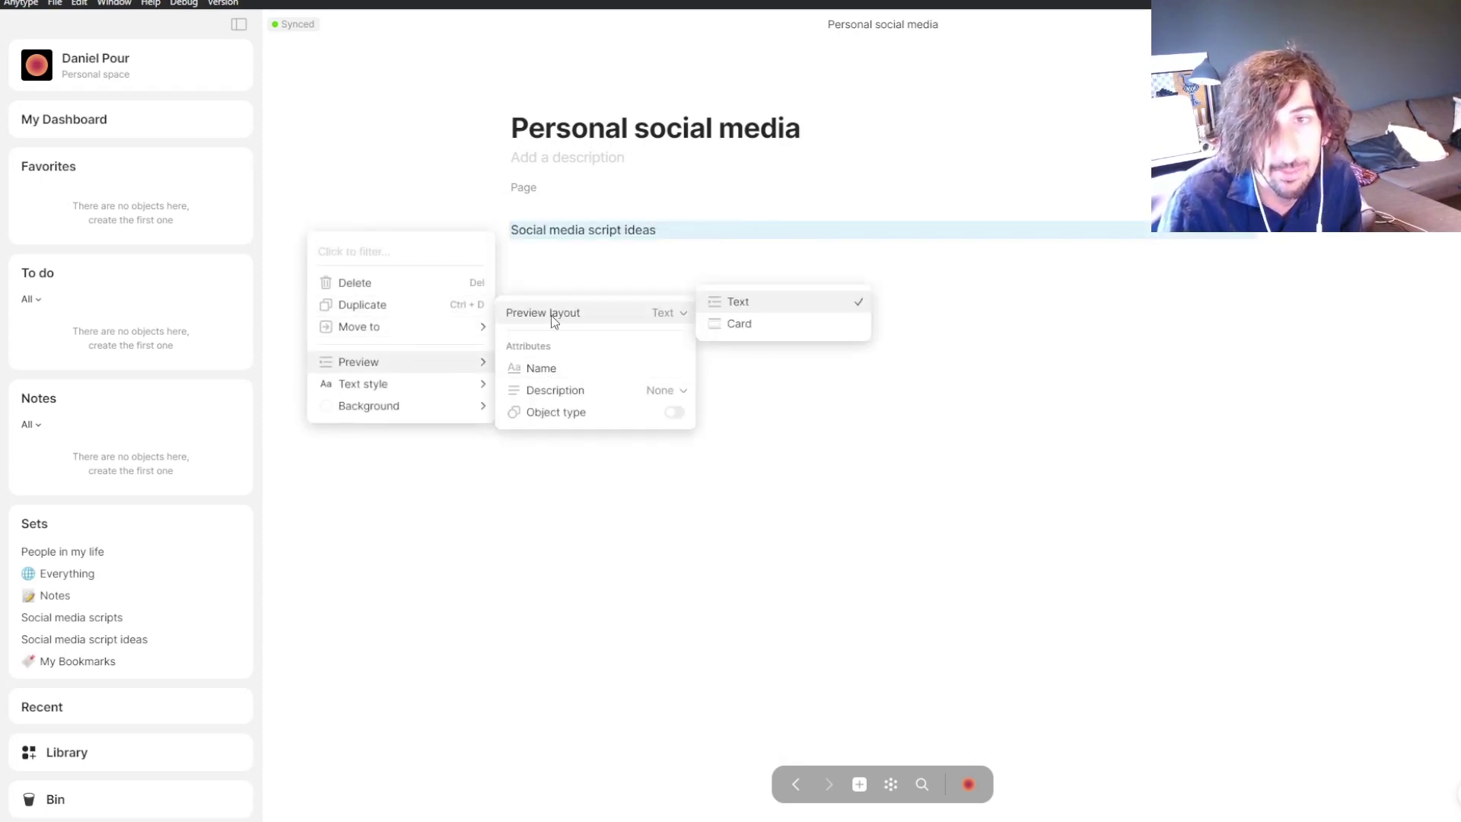
left_click(745, 322)
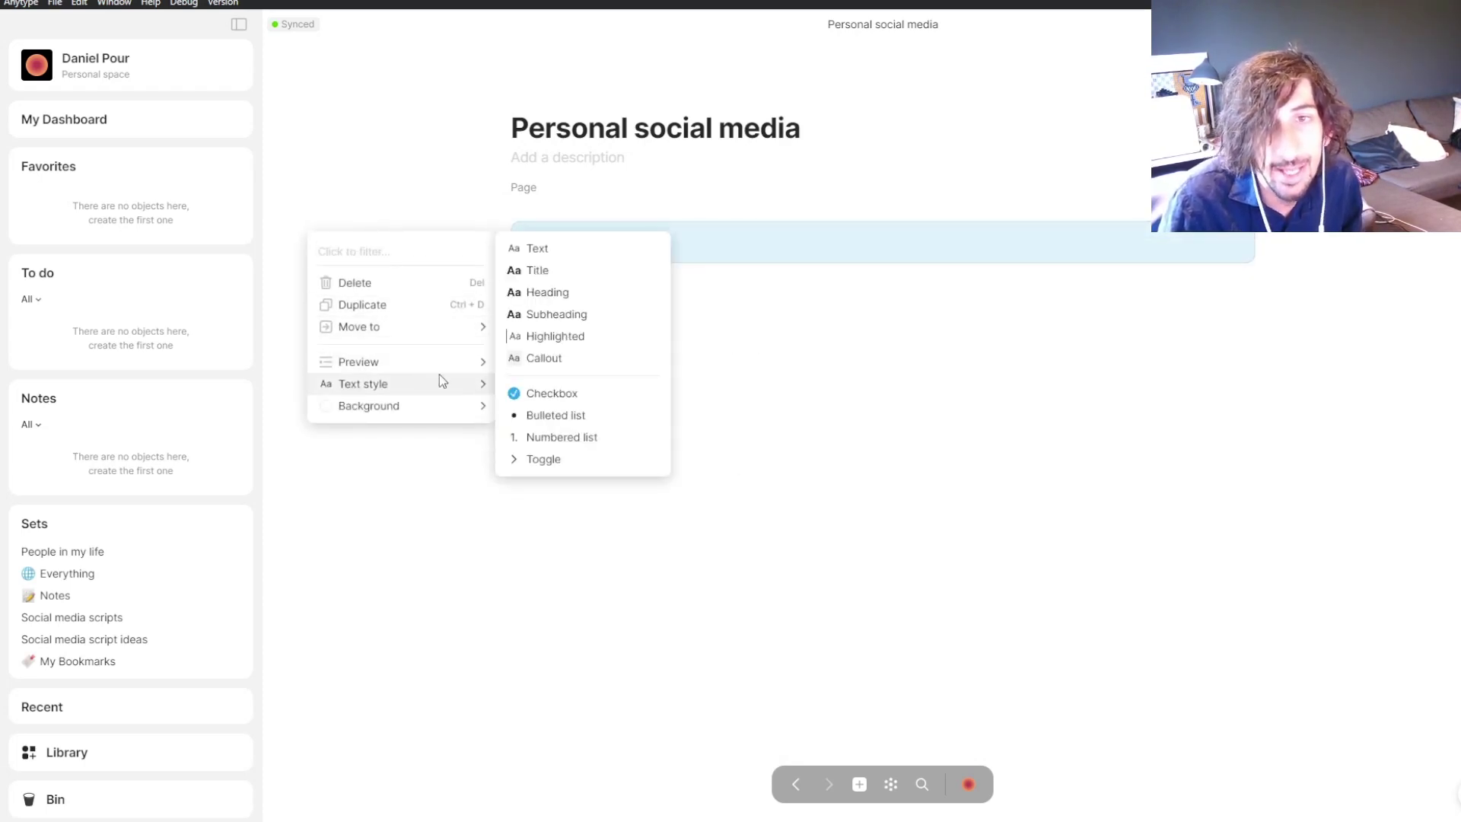
mouse_move(416, 390)
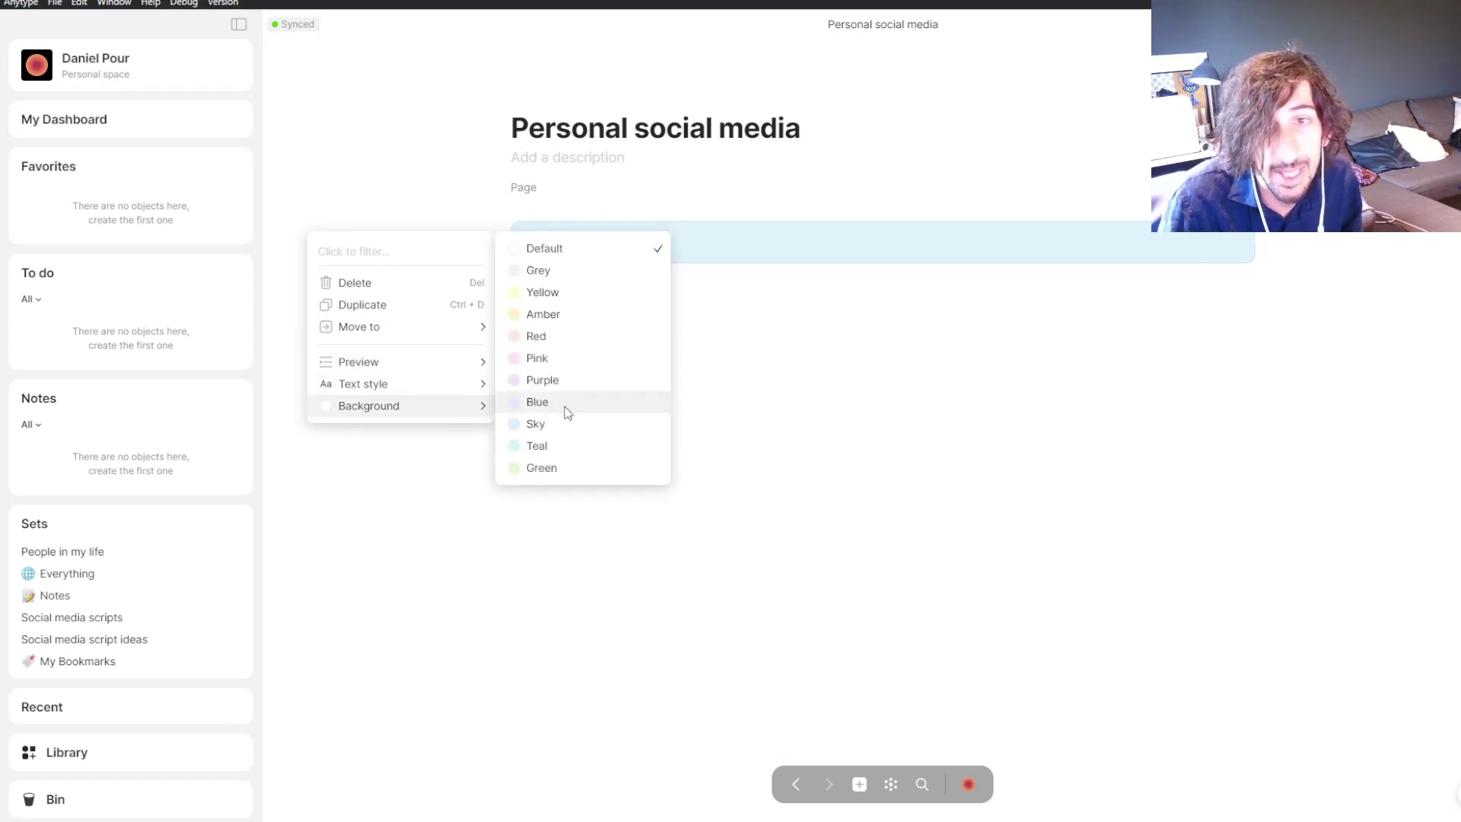
left_click(565, 468)
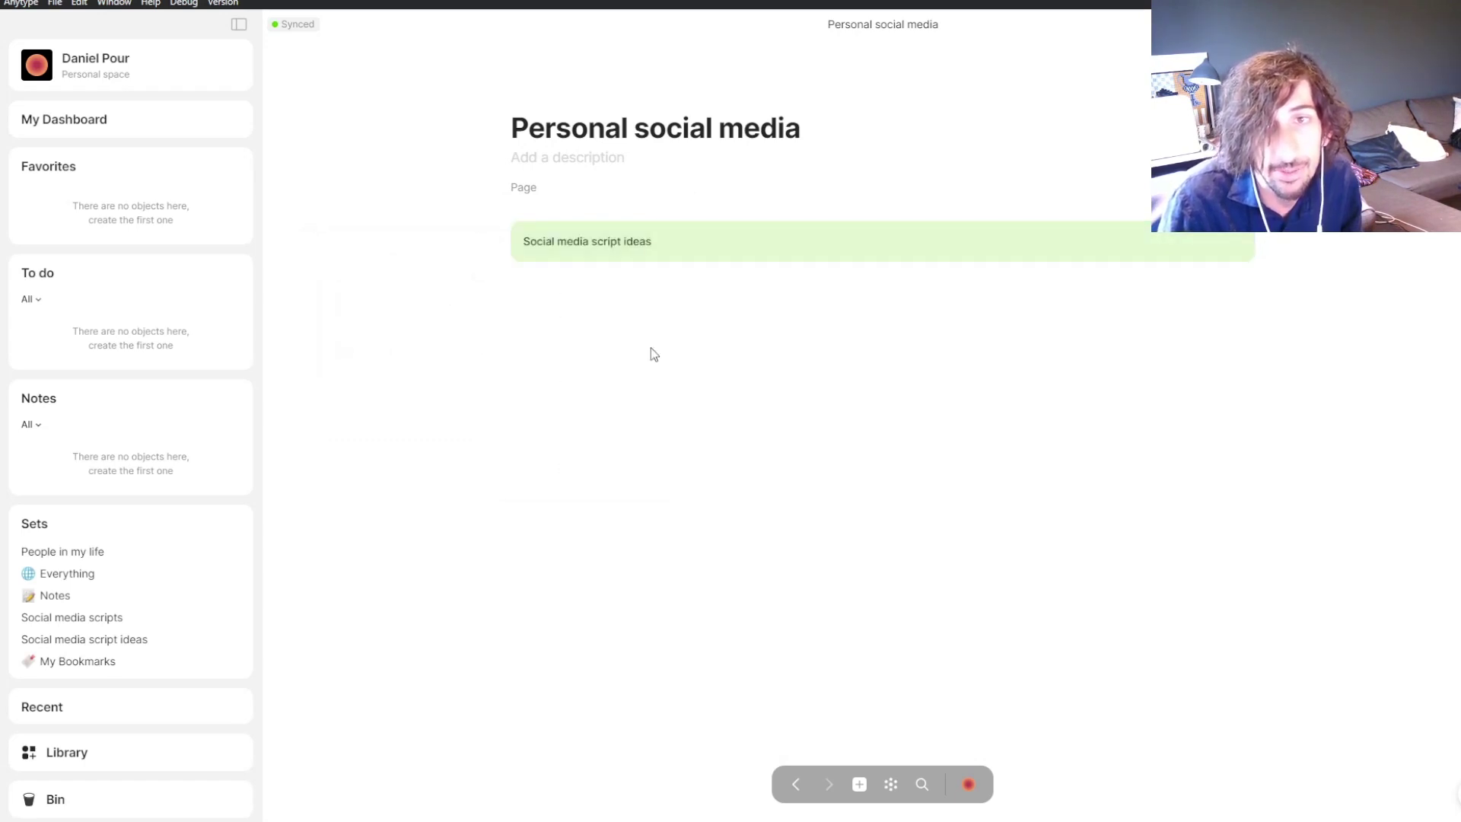
- Switch the link back to a text preview and turn it into a callout block
left_click(679, 242)
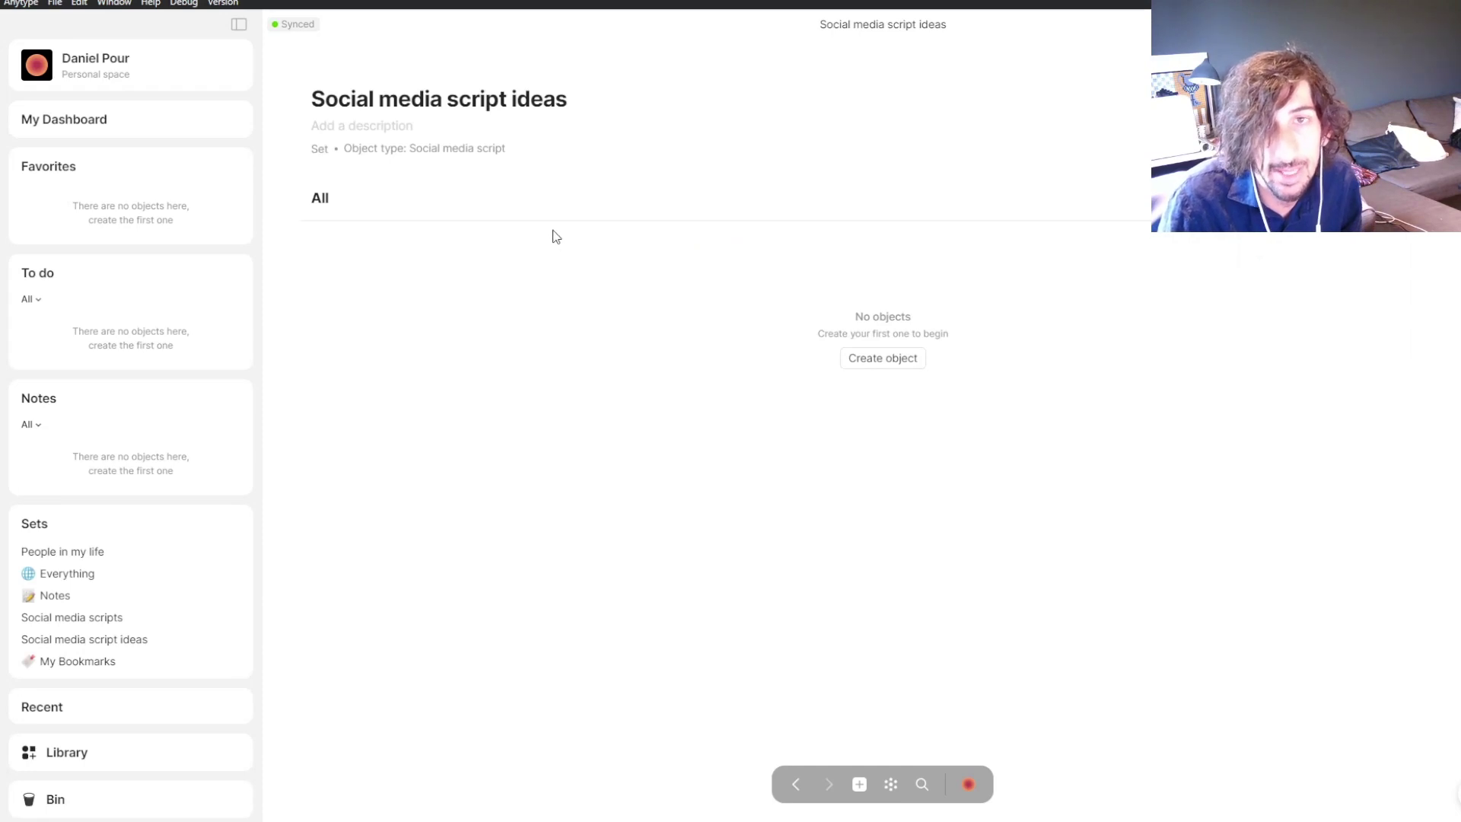
key("super+bracketleft")
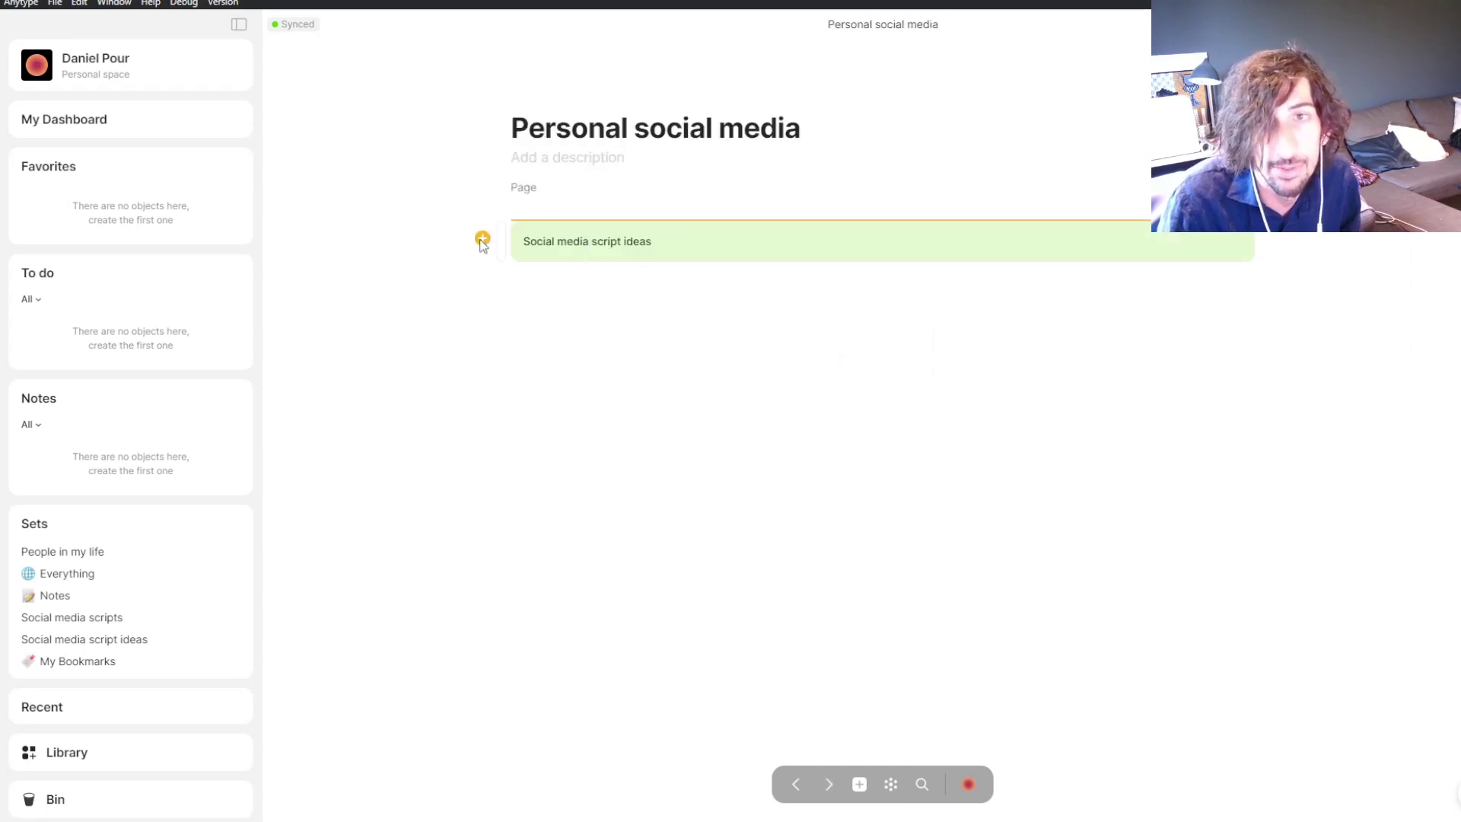
left_click(501, 234)
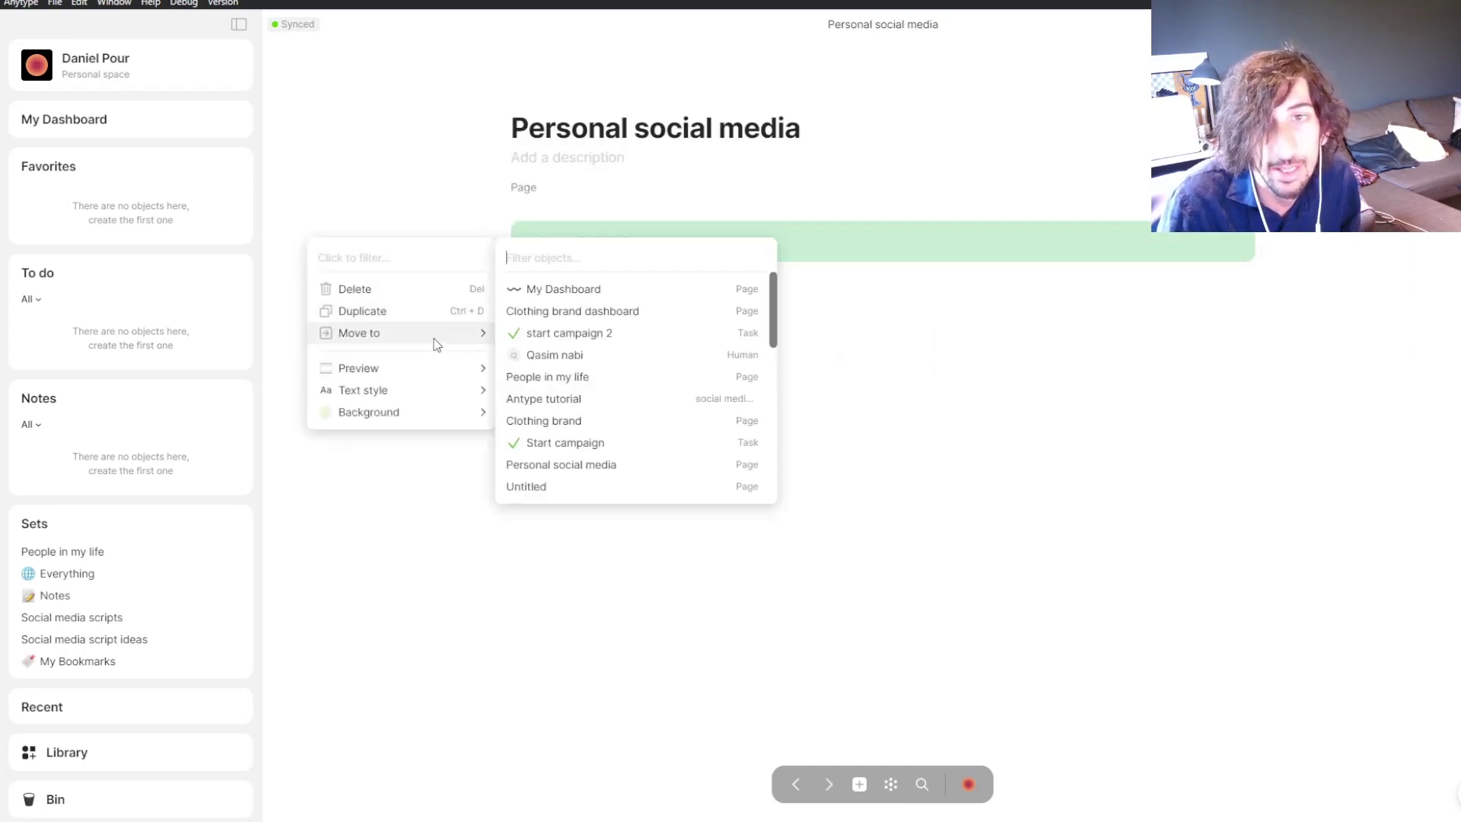
mouse_move(433, 370)
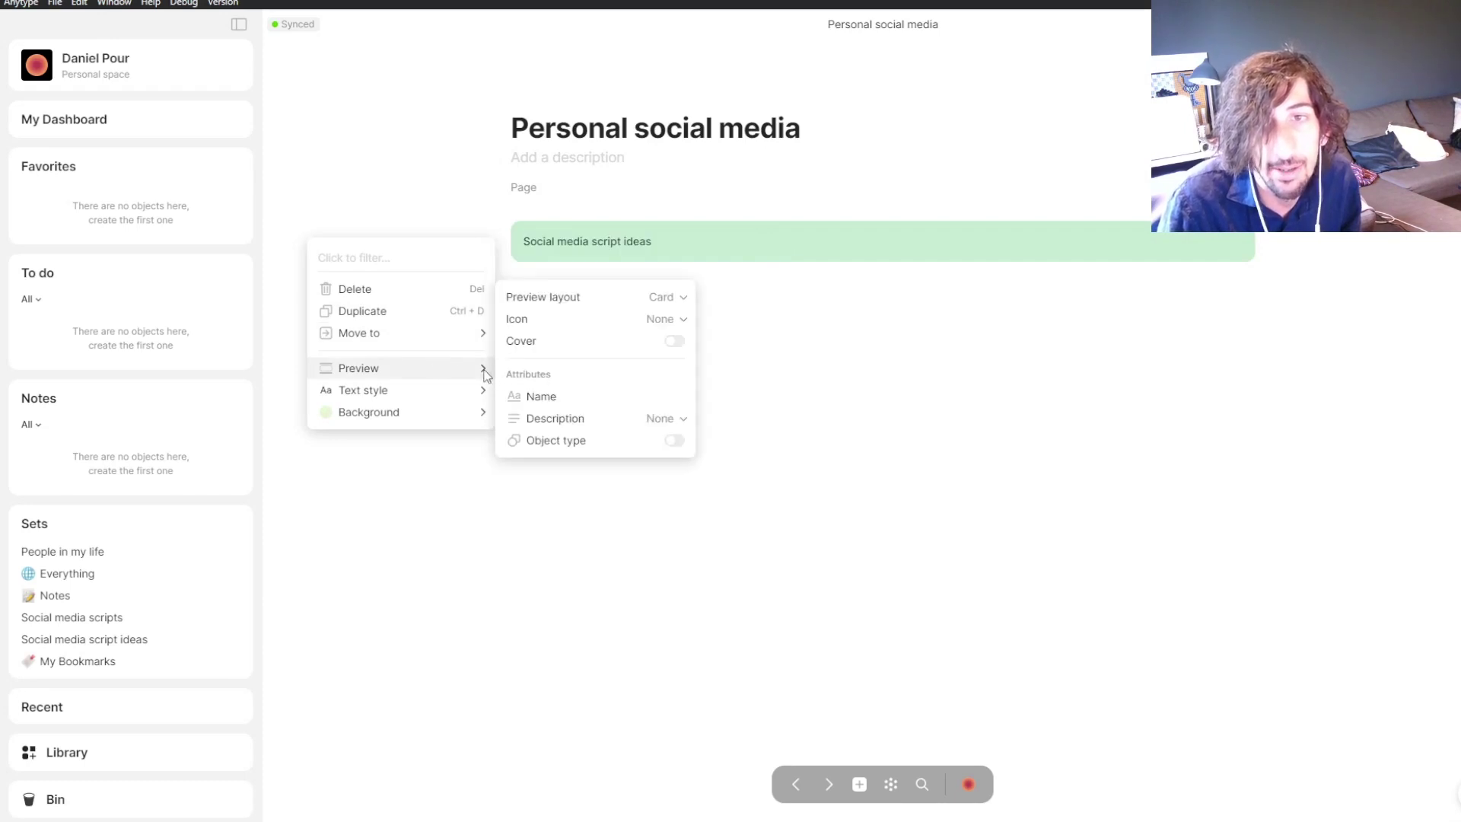
mouse_move(594, 298)
left_click(754, 287)
mouse_move(440, 395)
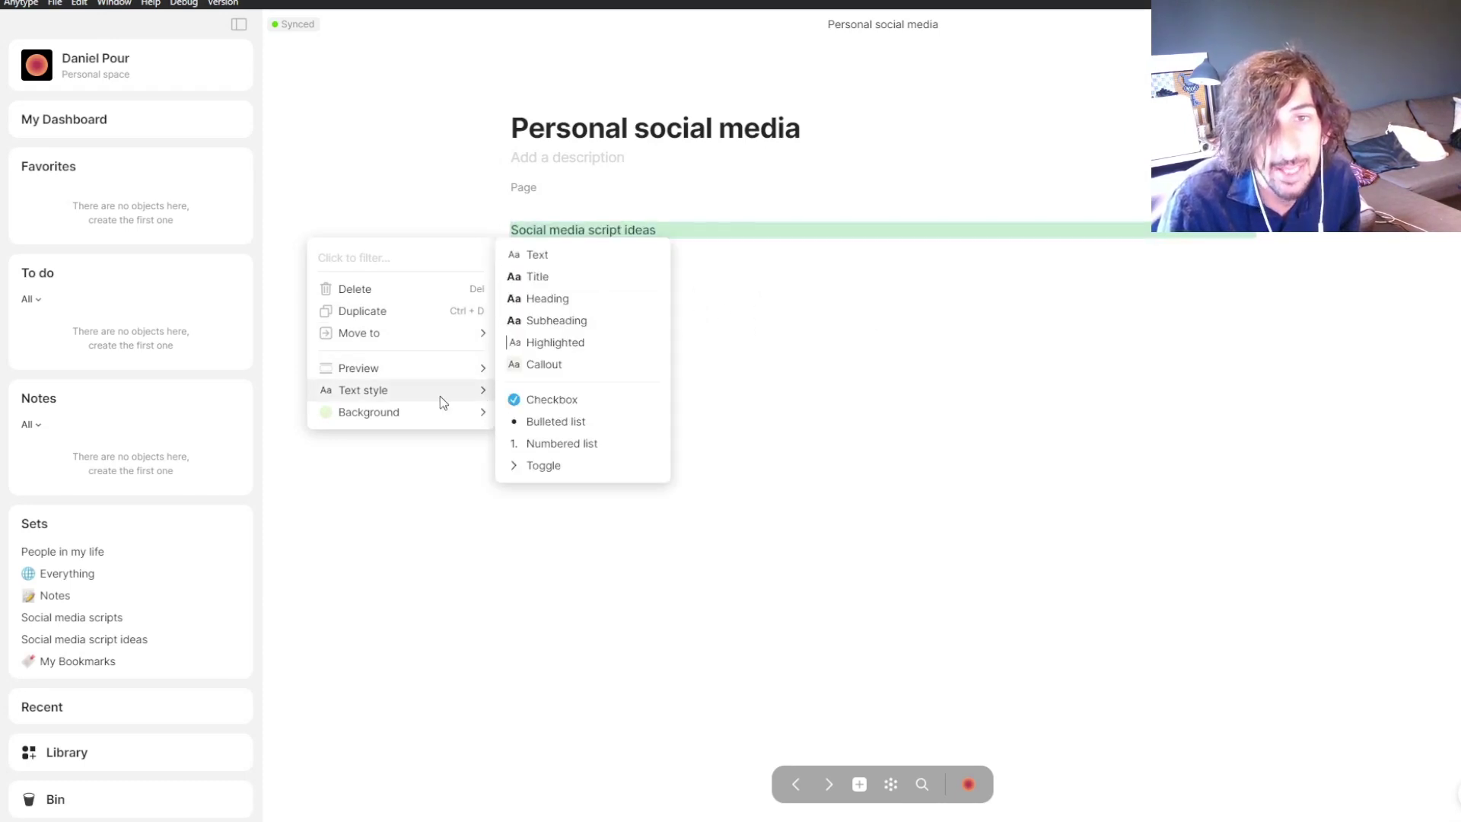
left_click(569, 363)
left_click(501, 251)
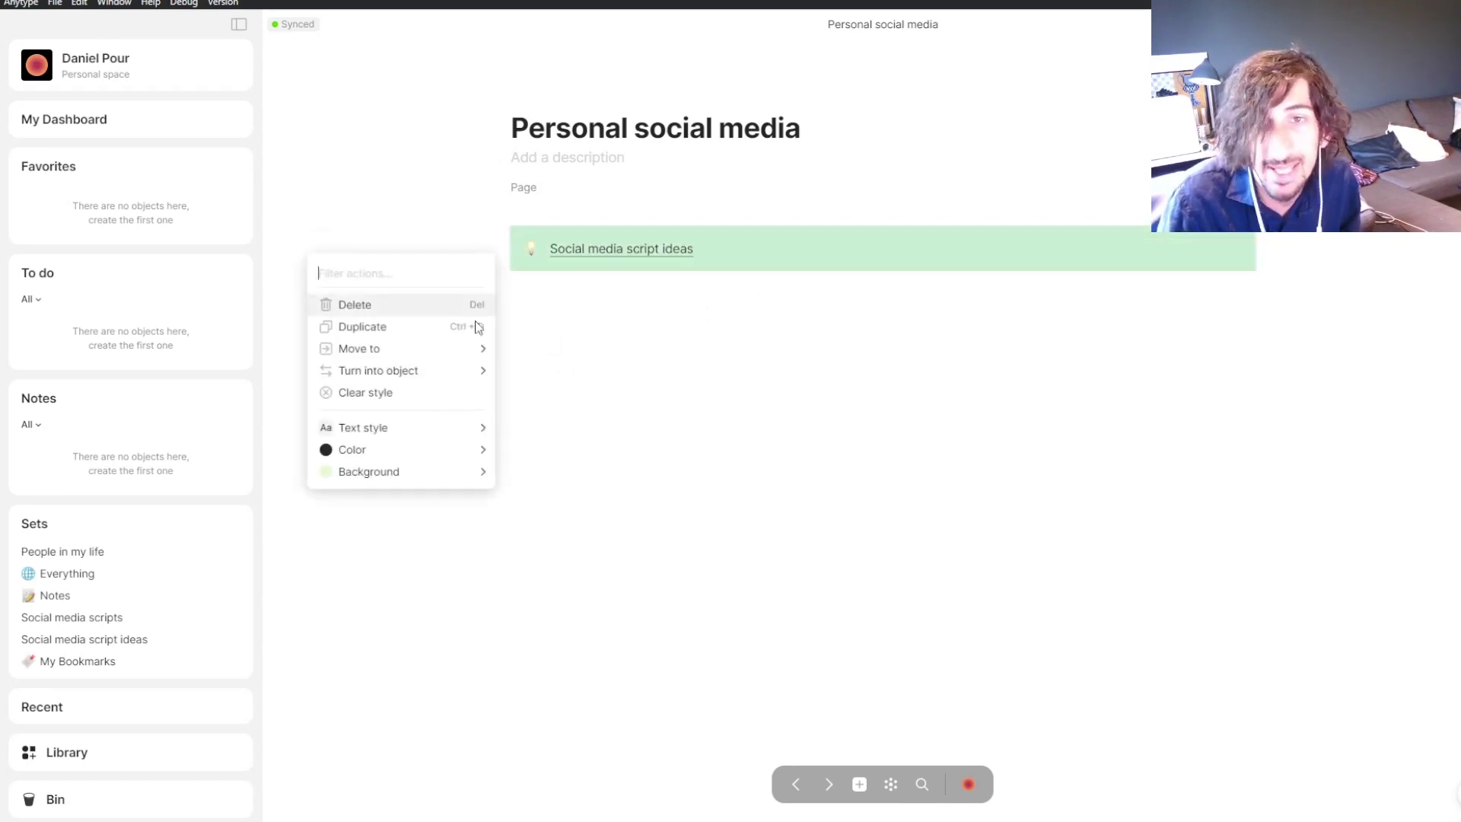
left_click(761, 240)
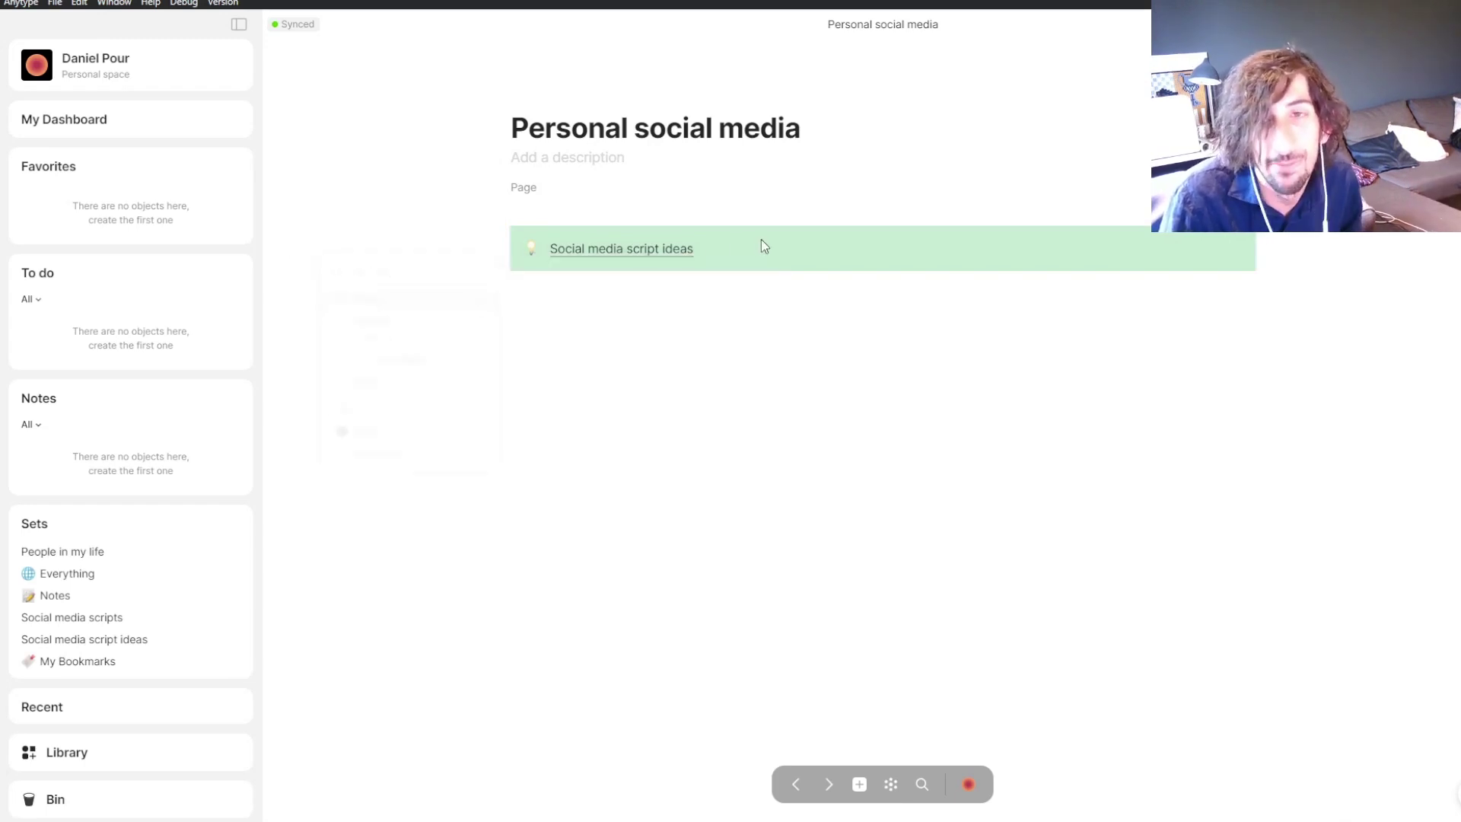
- Create an Untitled object in Social media script ideas from the Script for youtube video template
left_click(647, 251)
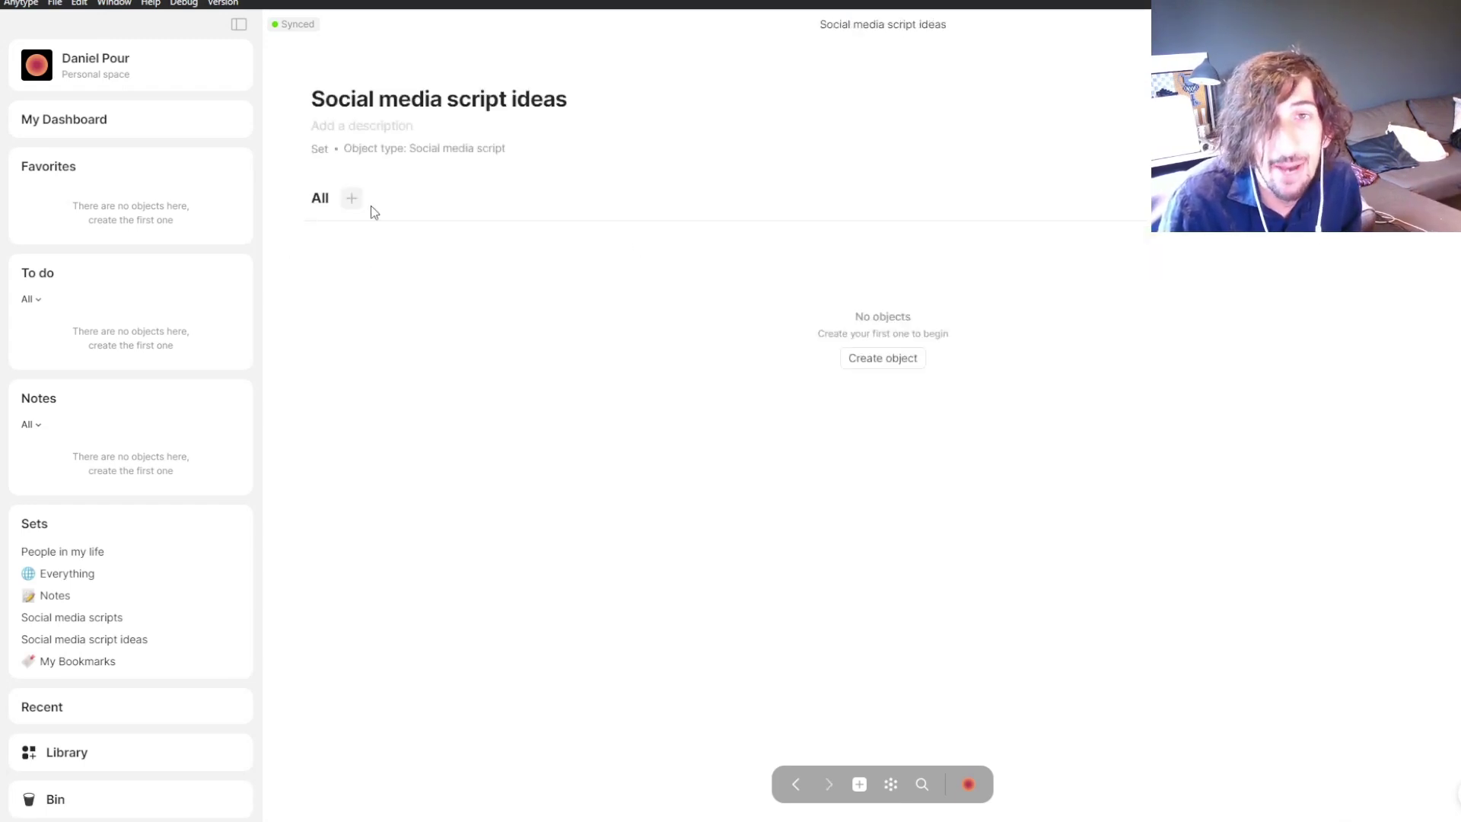
left_click(1438, 199)
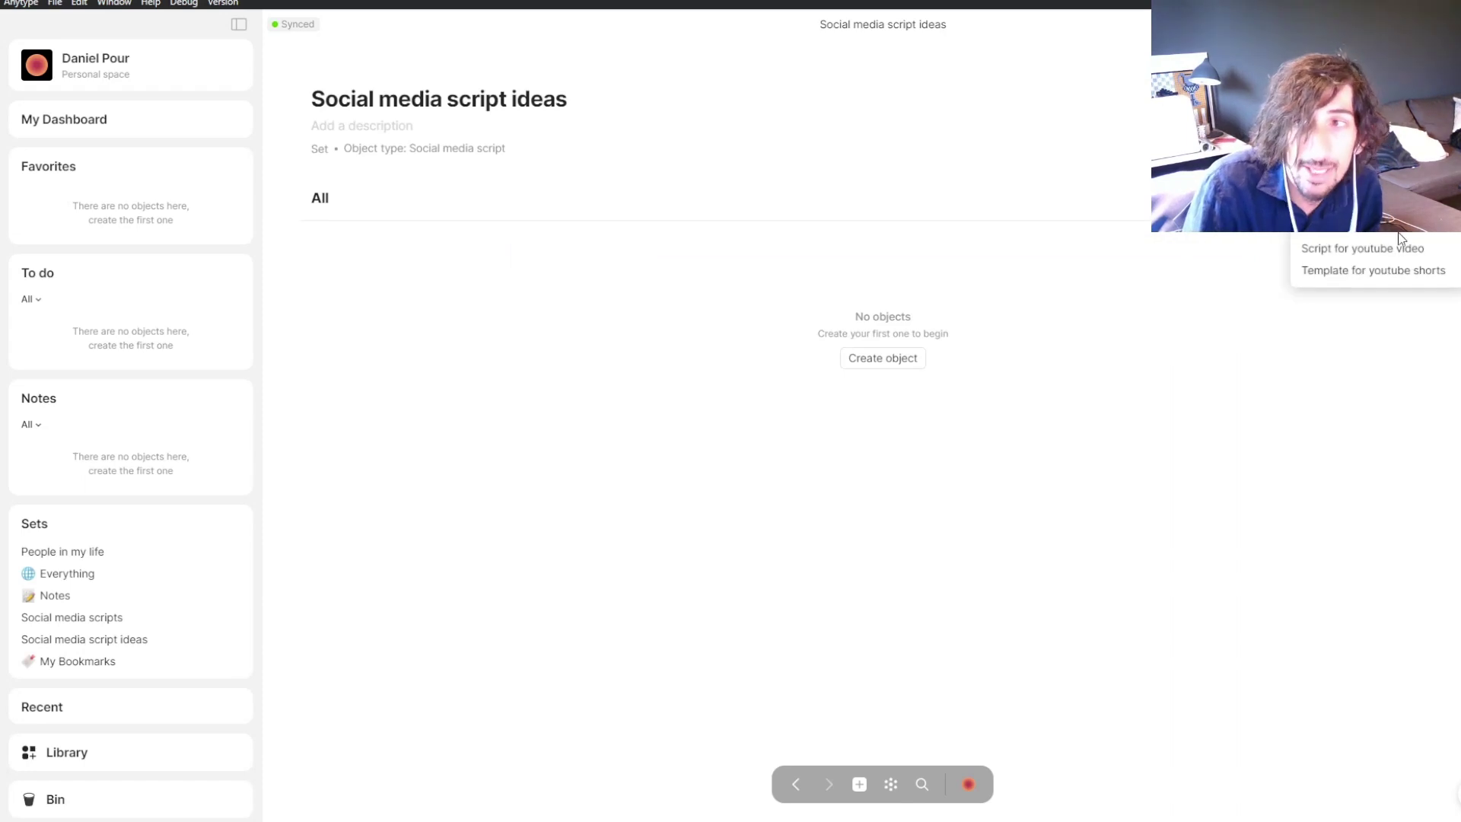
mouse_move(1366, 280)
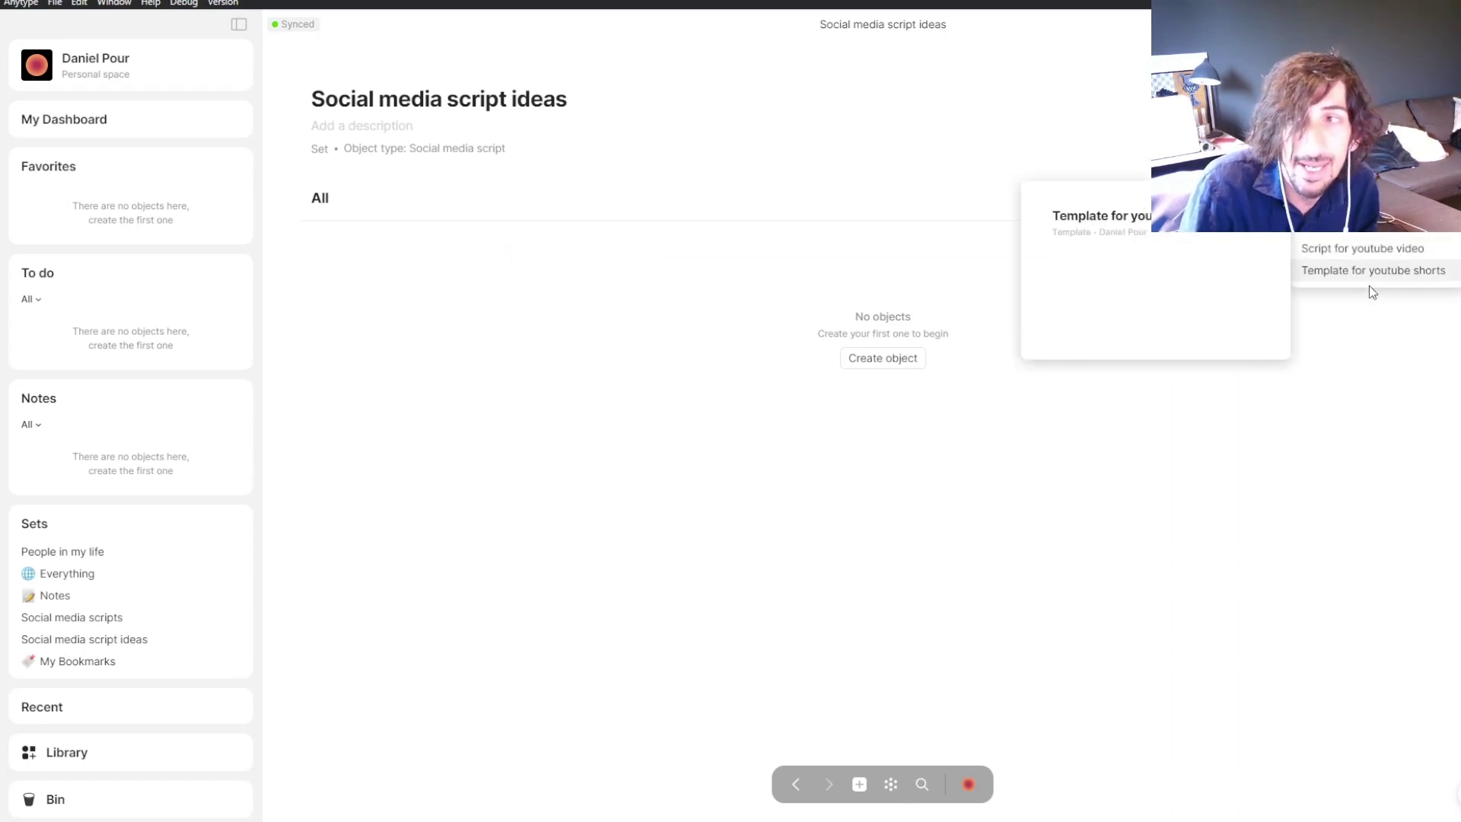
left_click(1332, 250)
- Add profile in social media and Tag for social media columns to the table
left_click(711, 237)
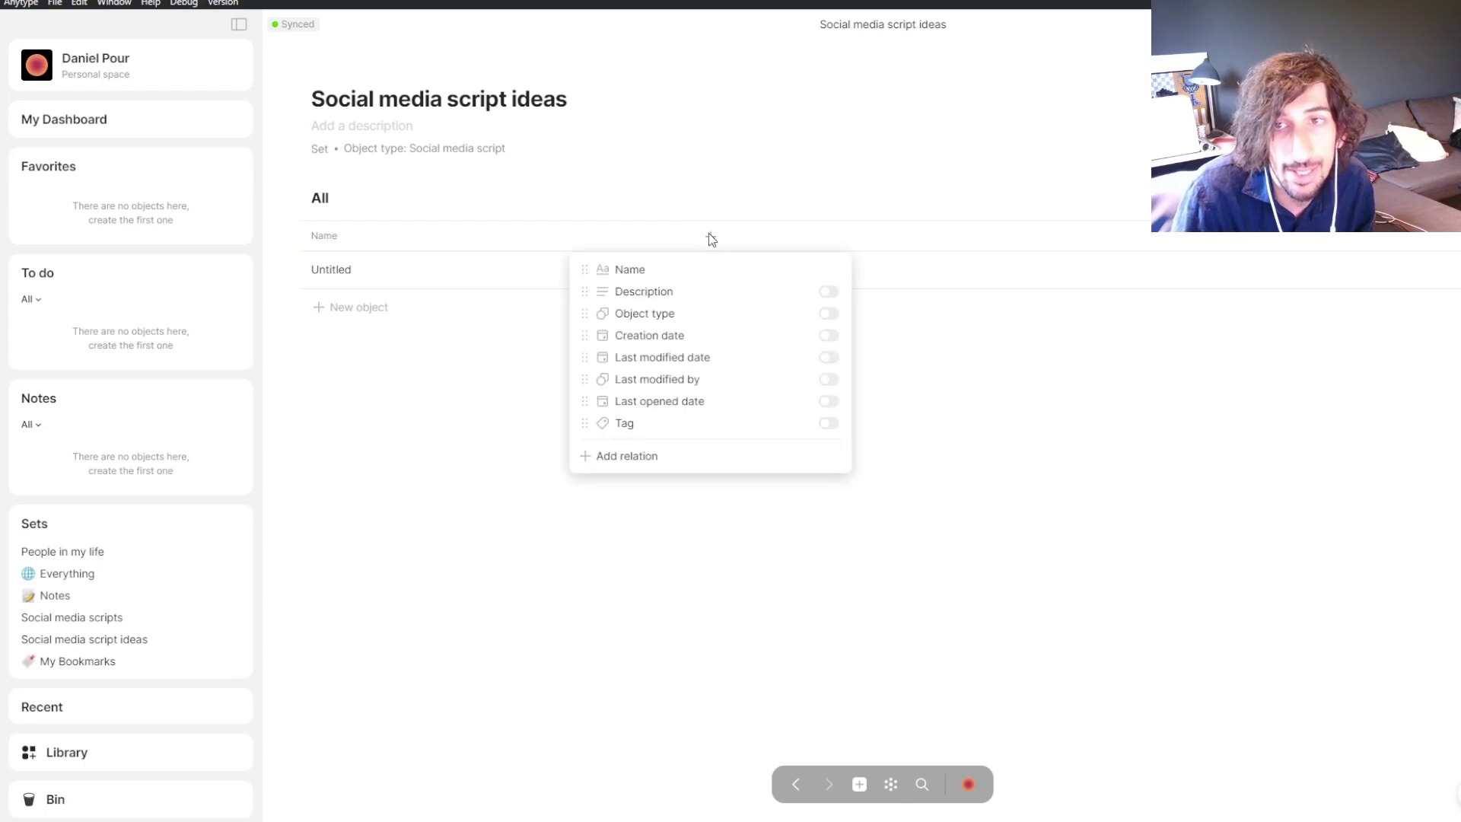
left_click(656, 457)
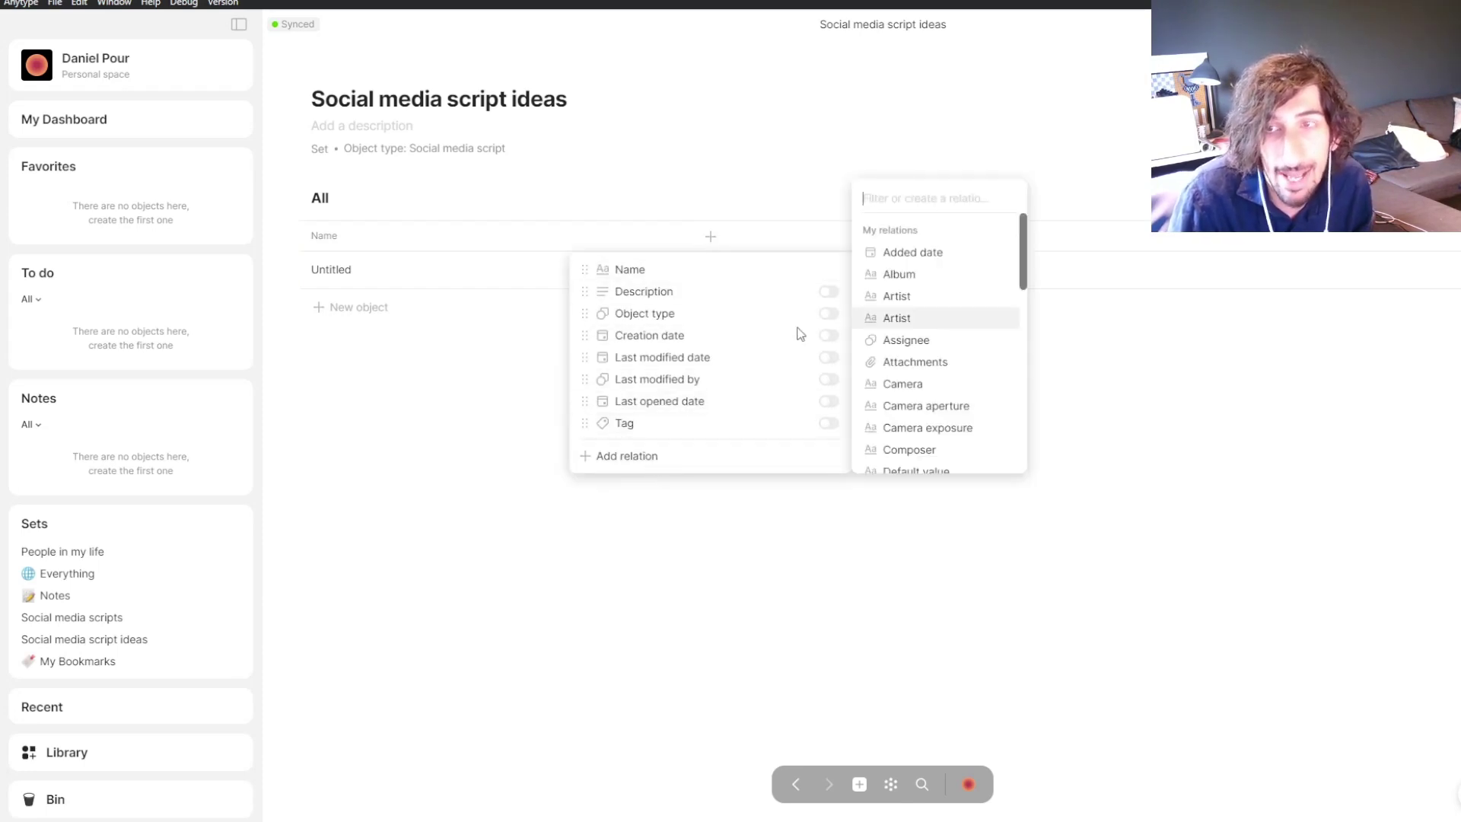
type("profile")
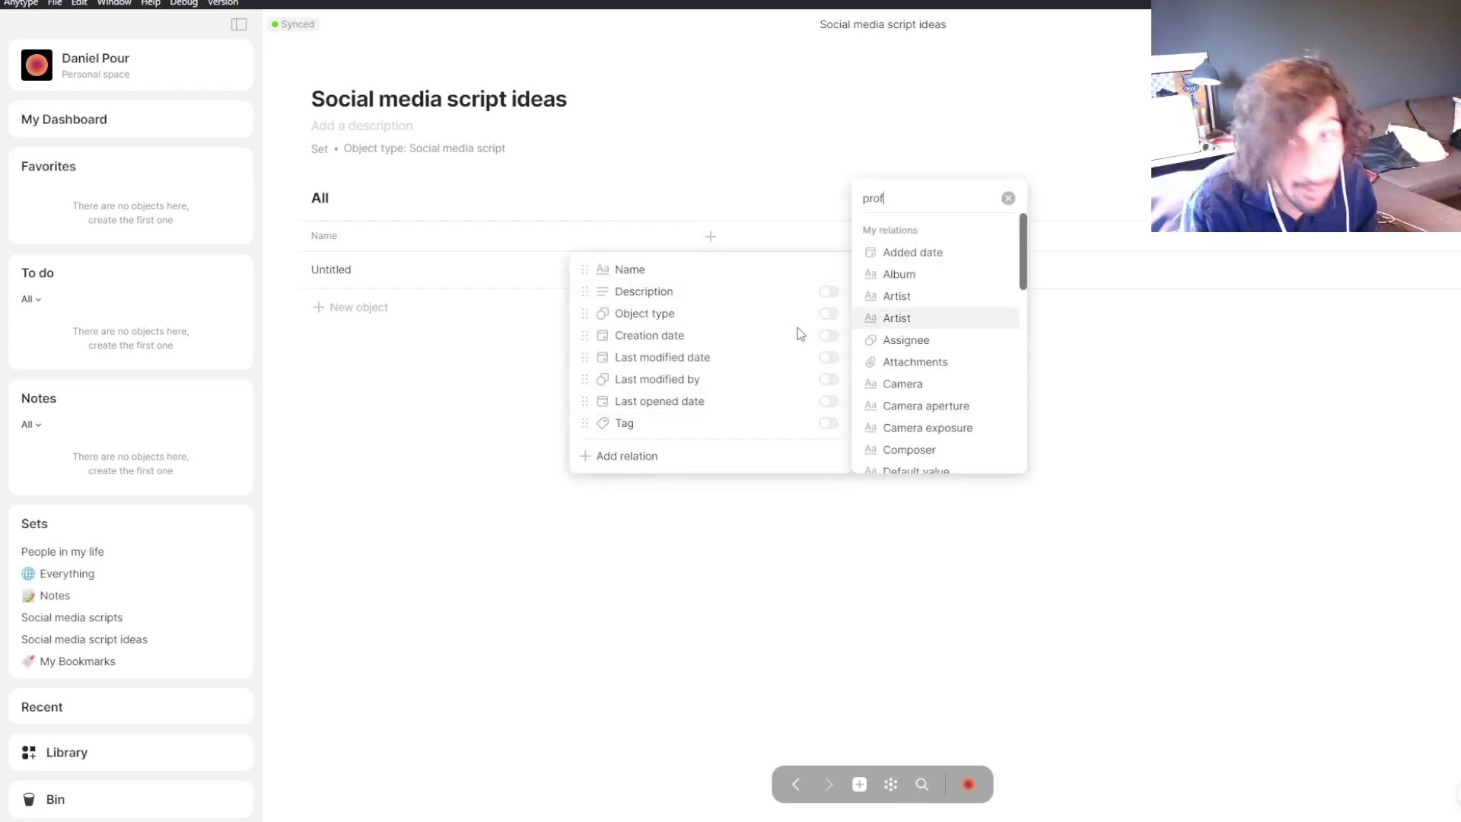
left_click(964, 364)
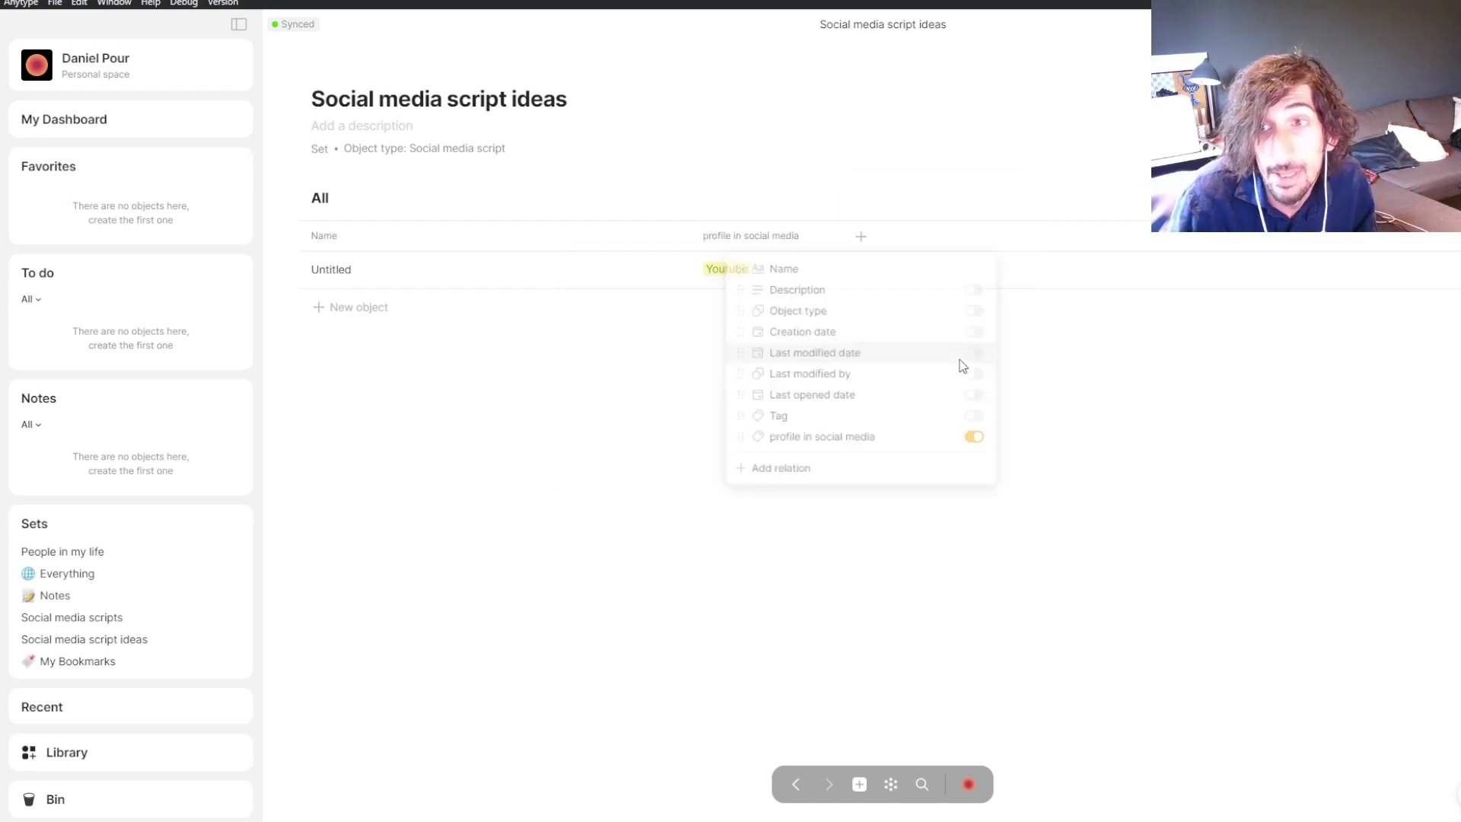
left_click(862, 236)
left_click(776, 480)
type("socia")
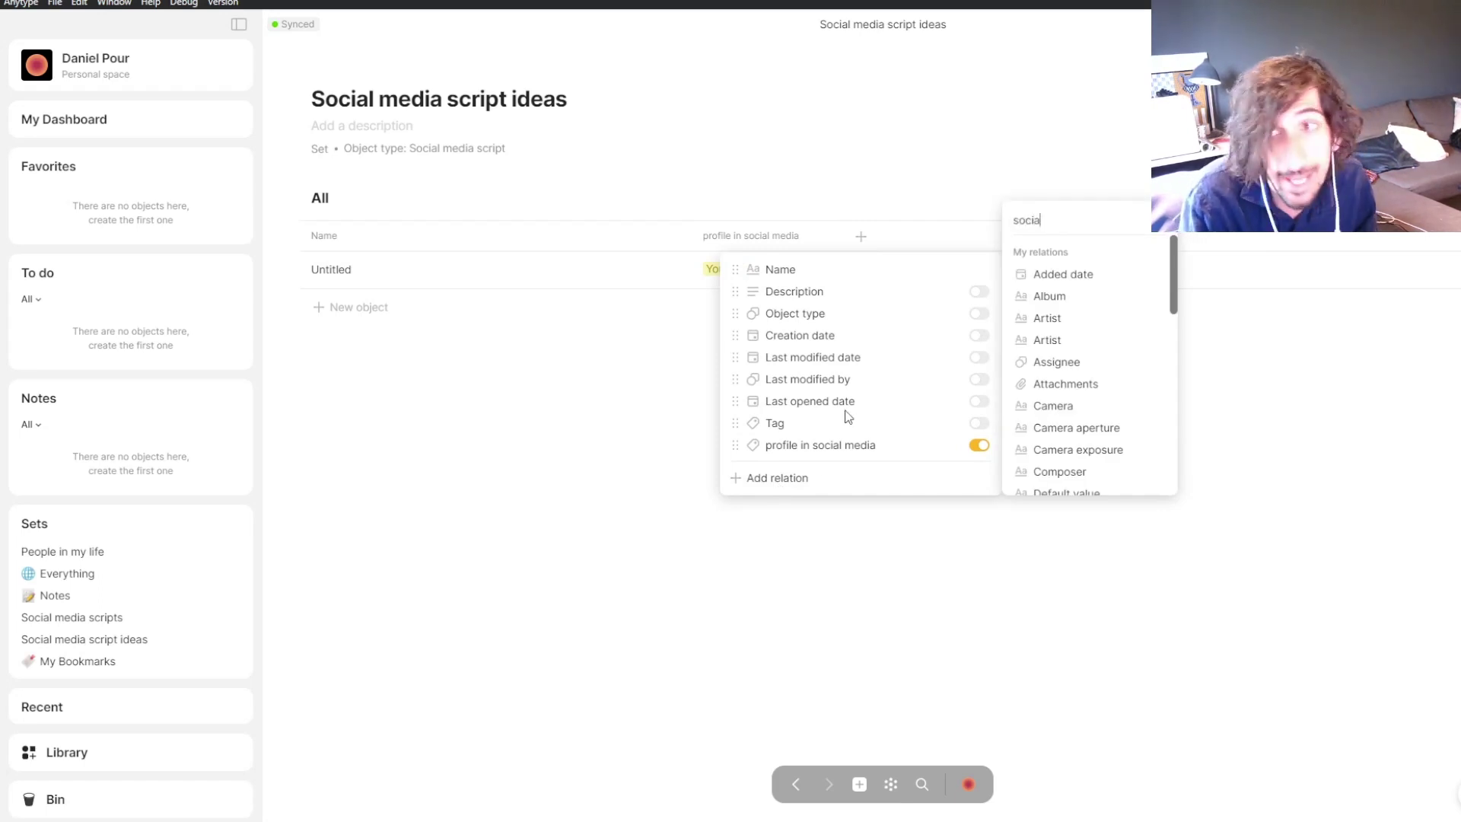
type("l")
left_click(1080, 364)
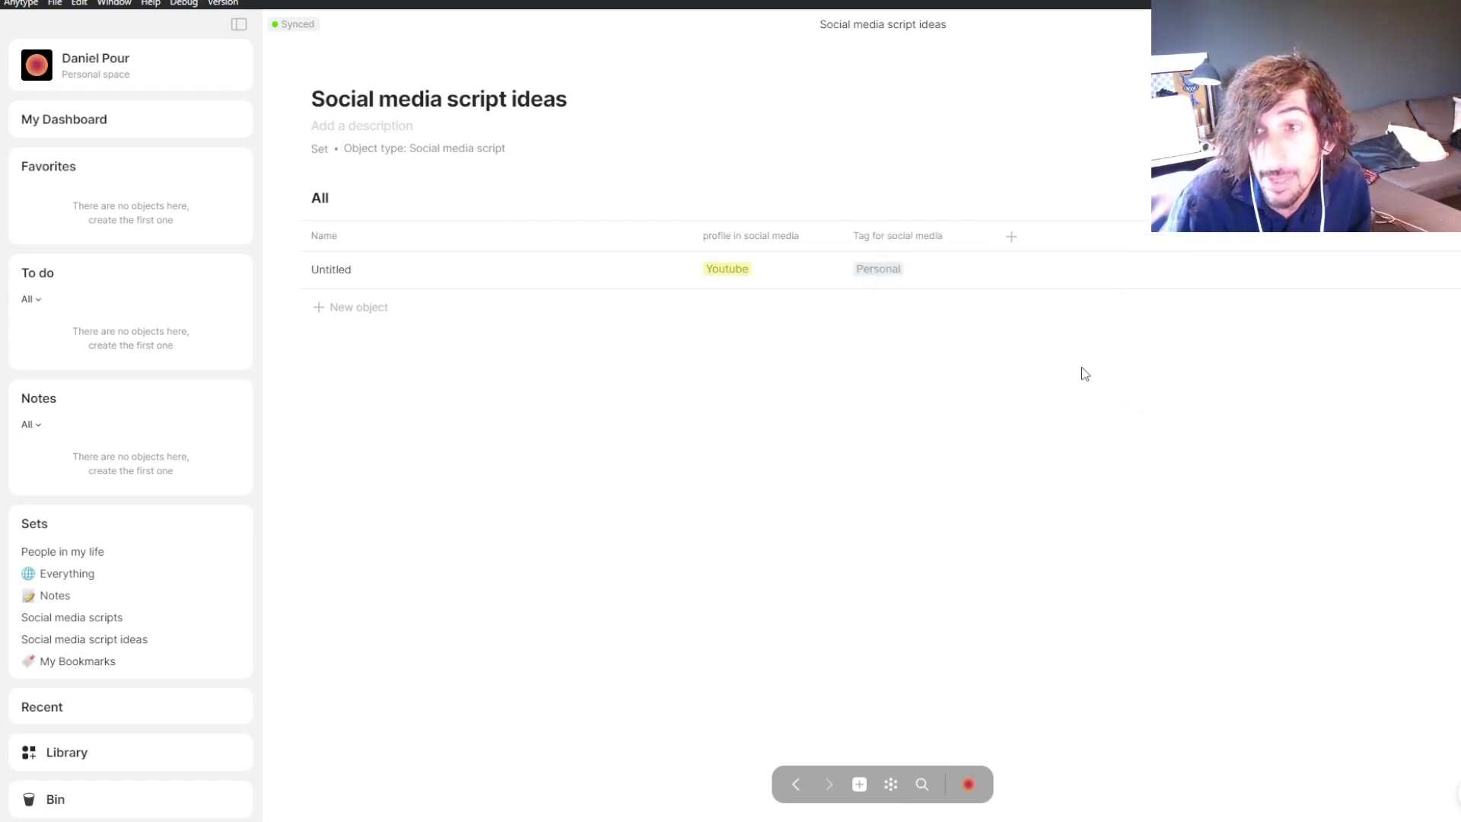
- Add status for social media and Tasks columns to the table
left_click(1015, 236)
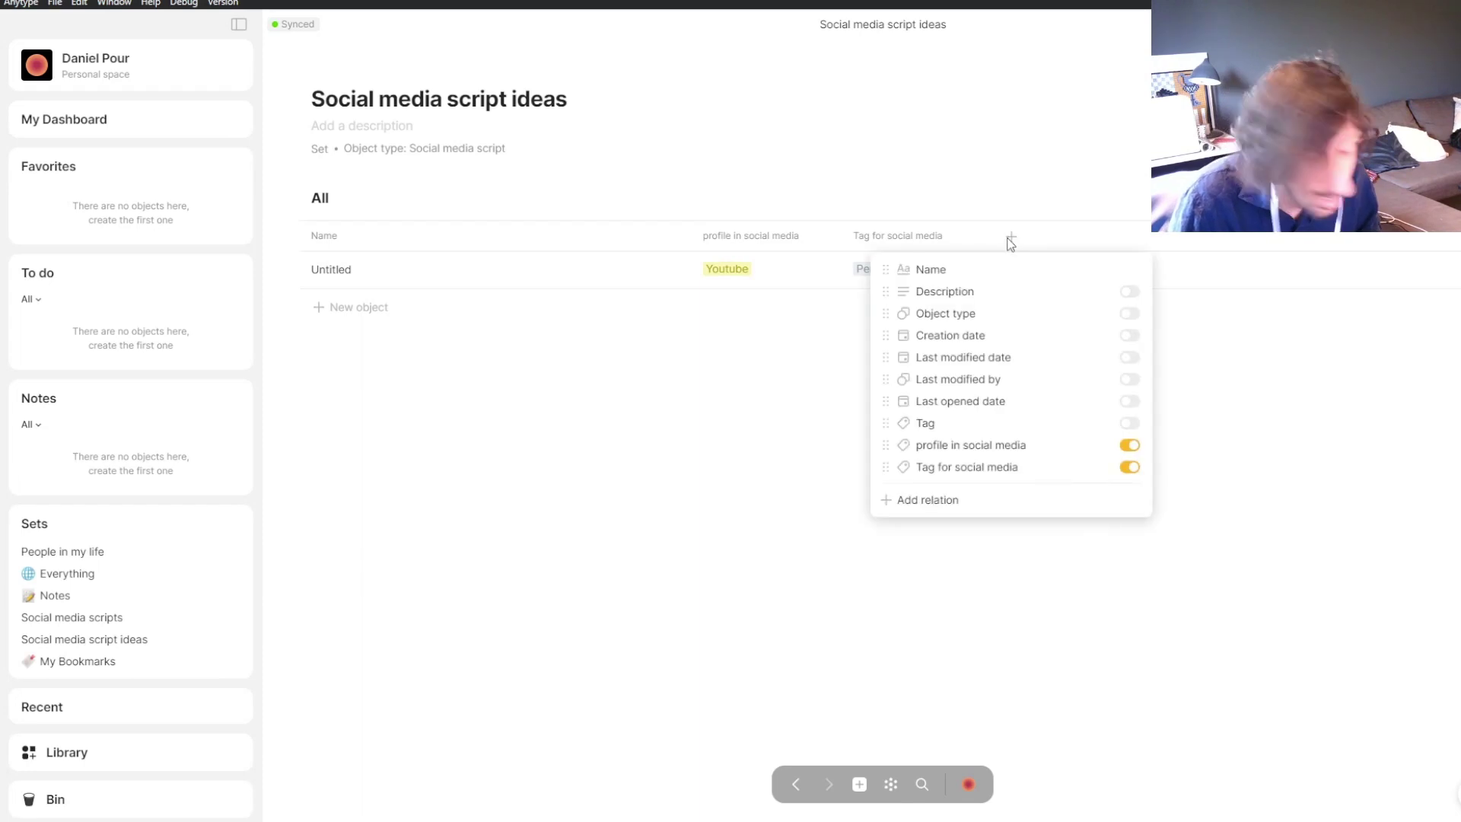
left_click(944, 501)
type("social")
left_click(1240, 409)
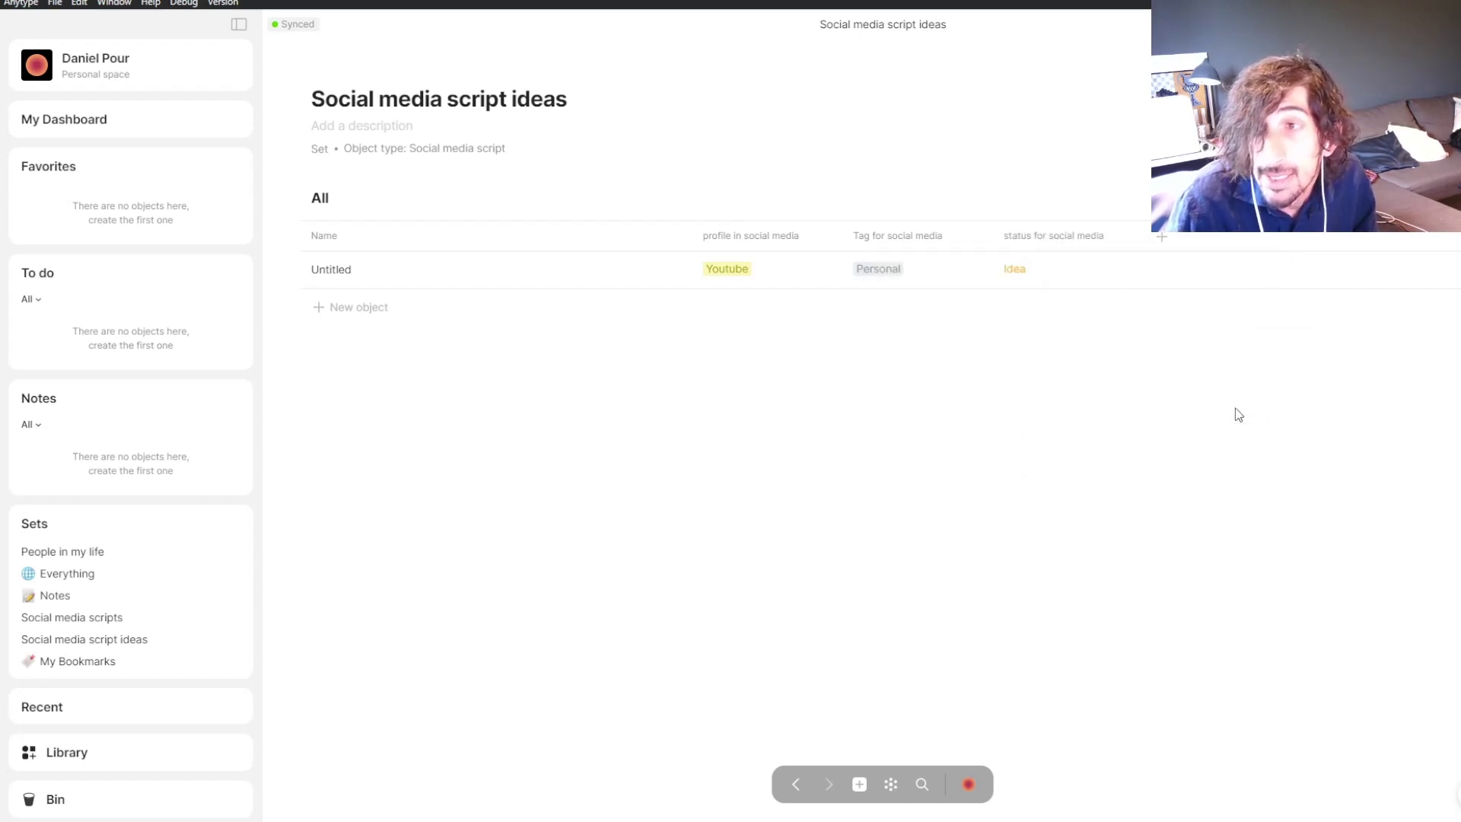
left_click(1162, 237)
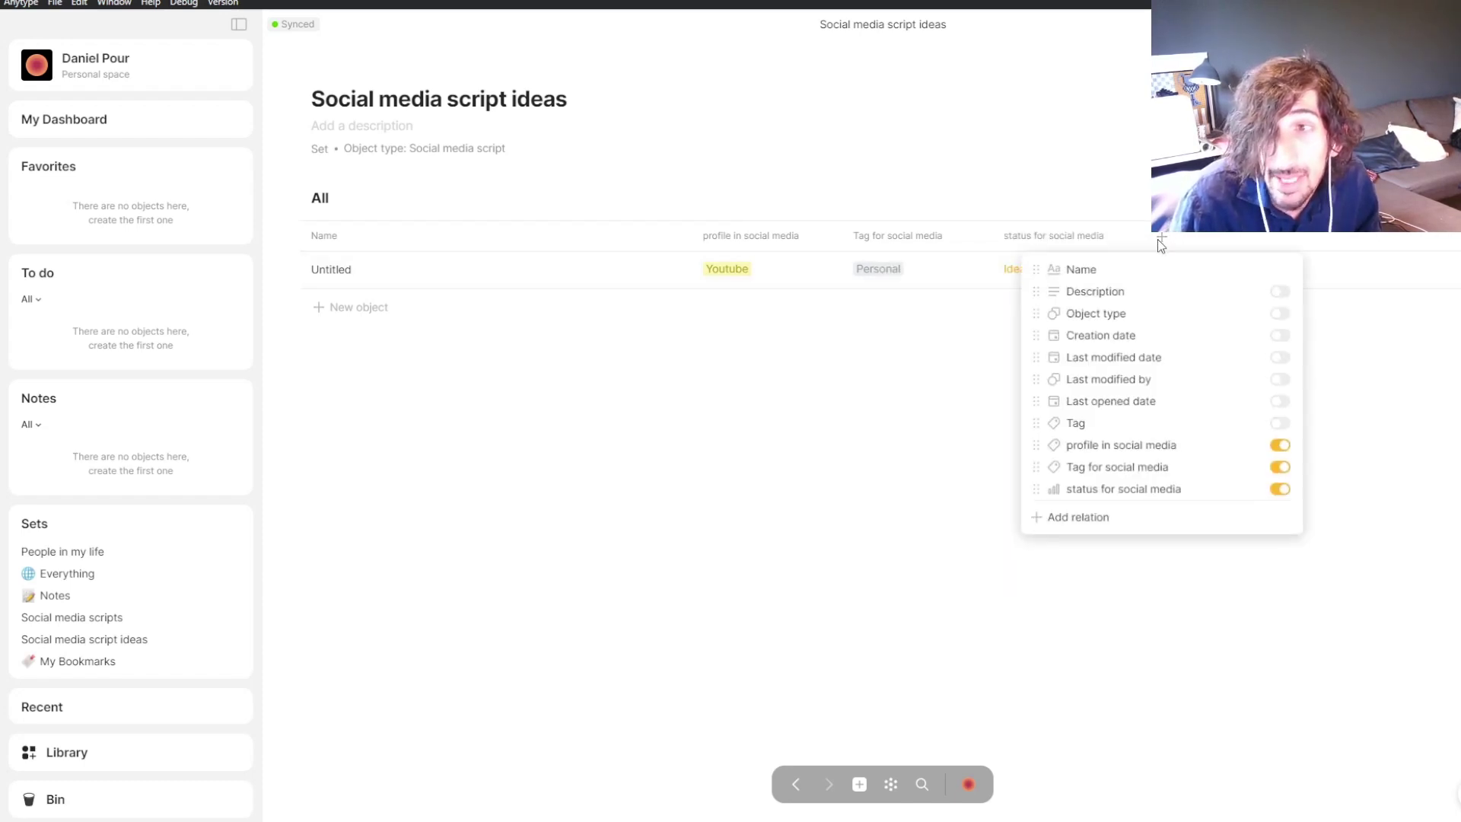
left_click(1124, 518)
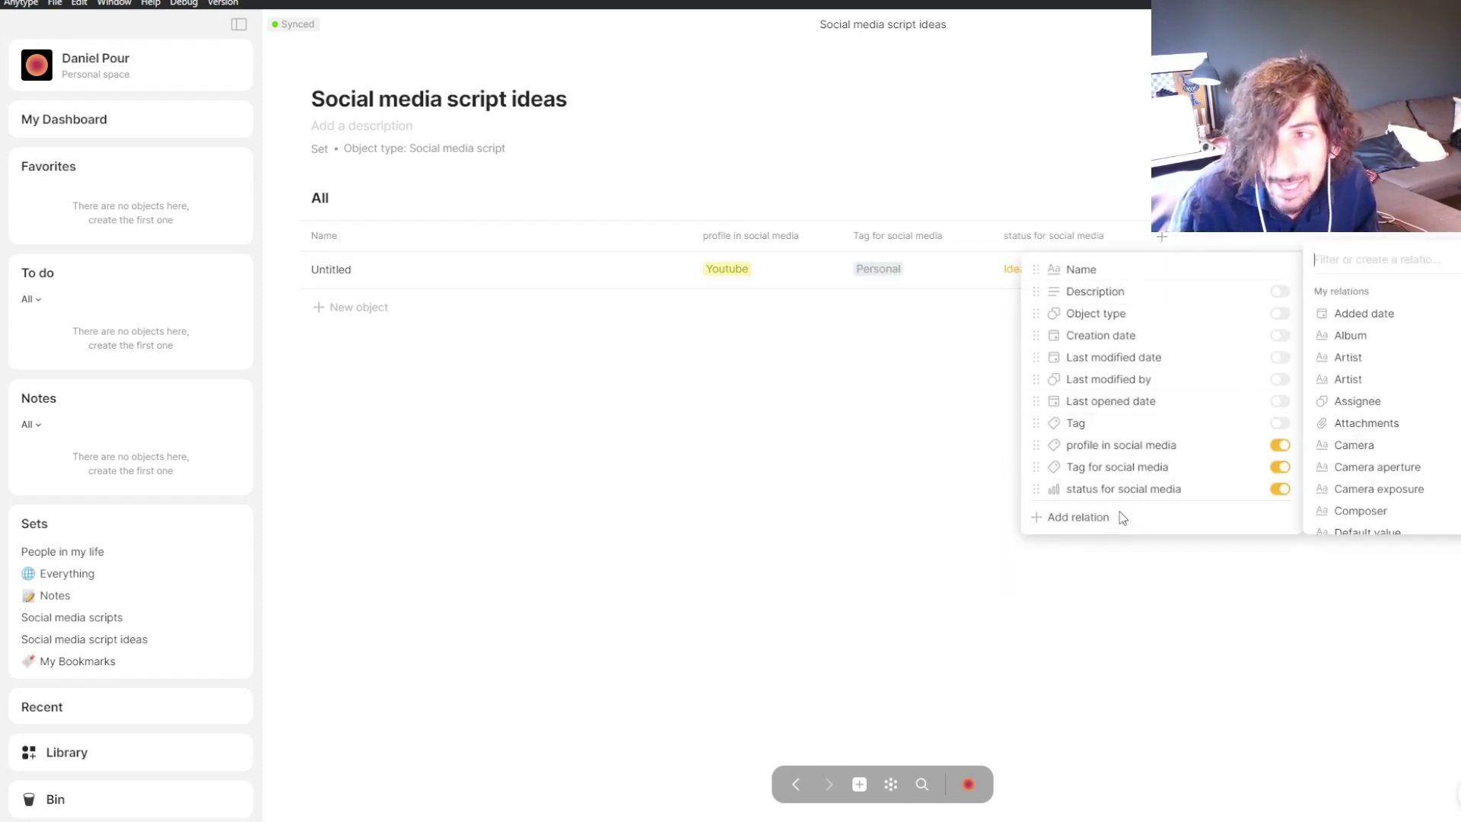
type("task")
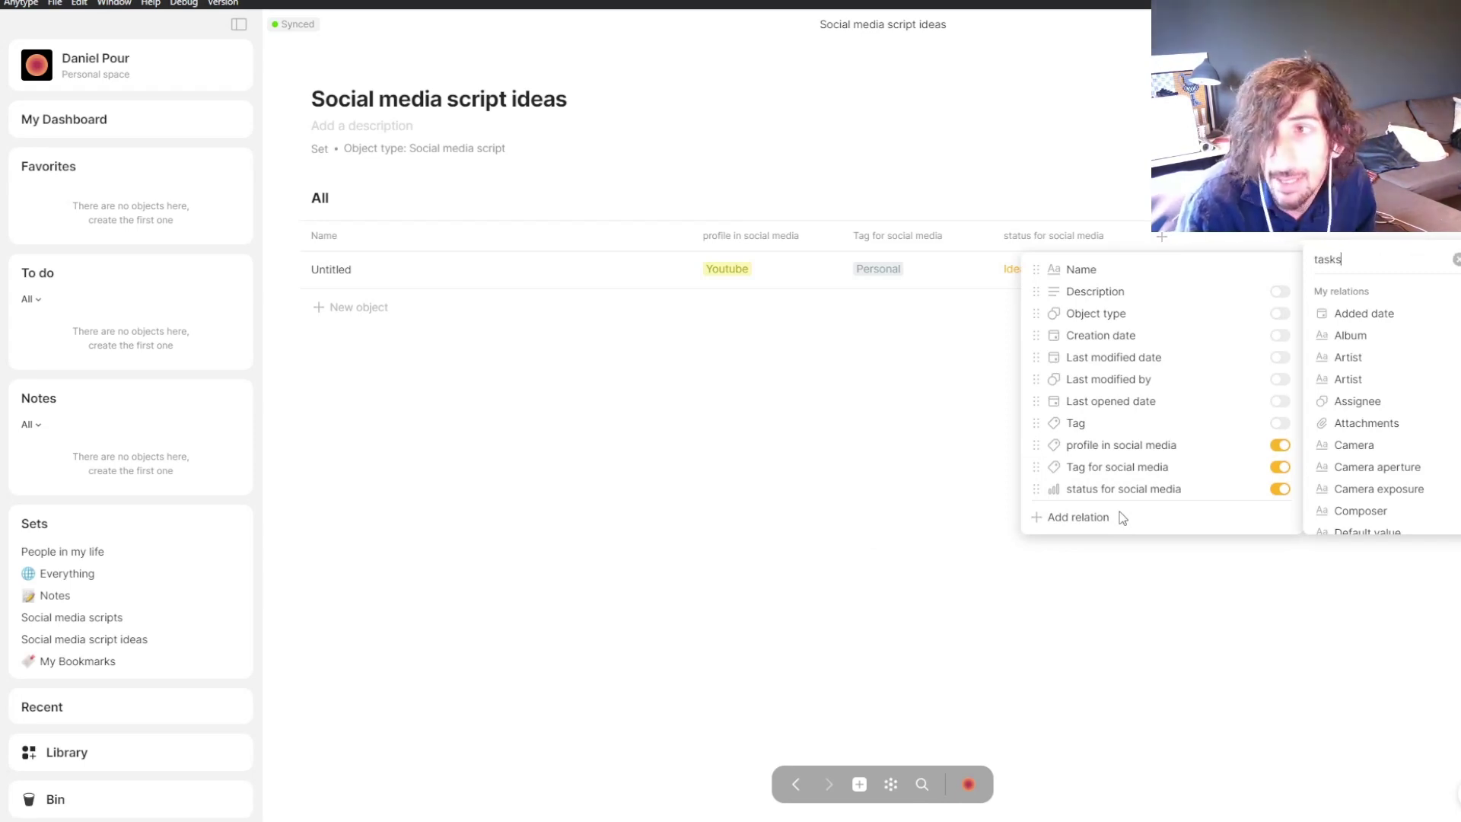
type("s")
left_click(1373, 462)
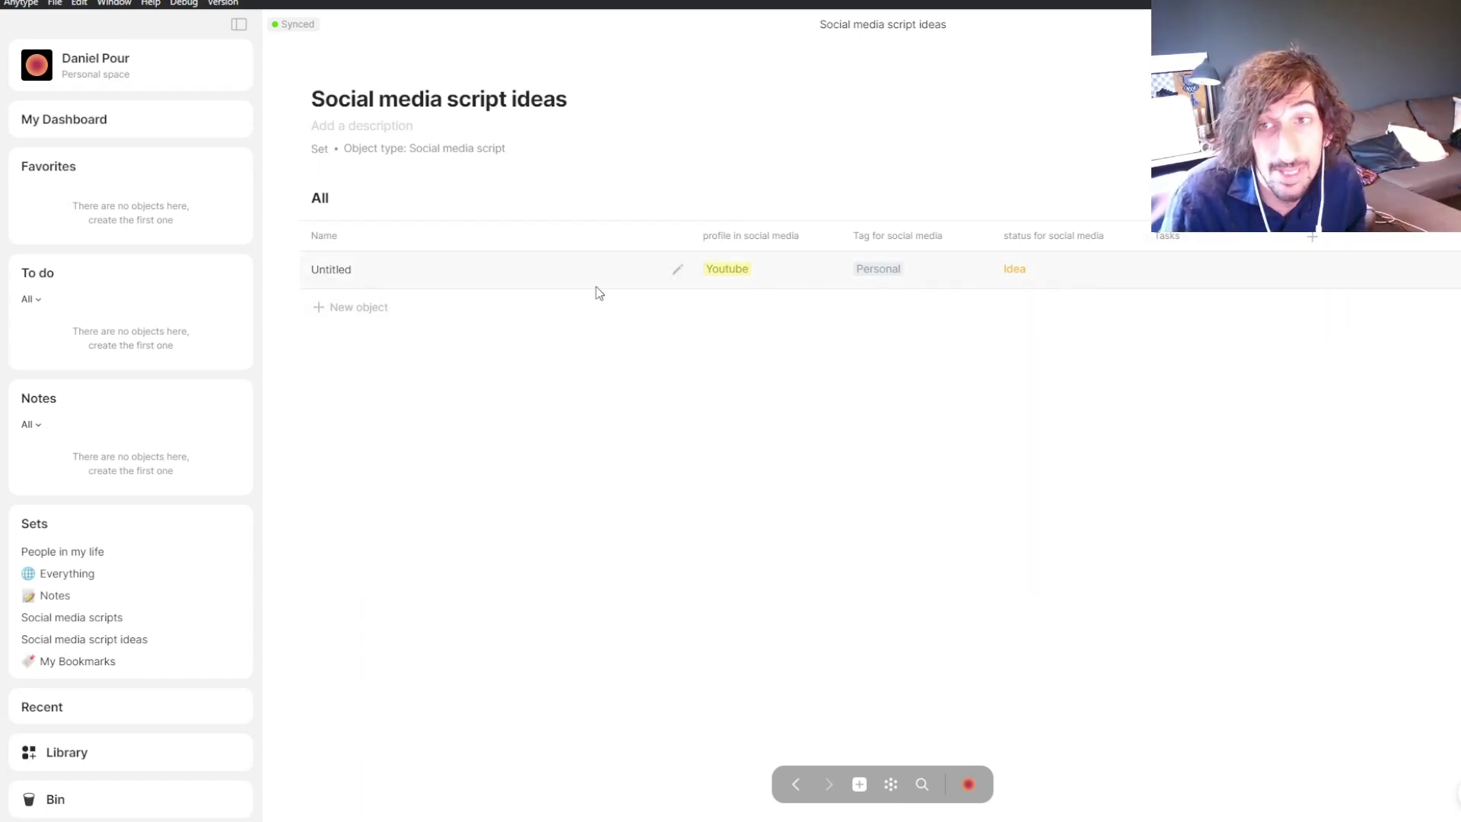
- Title the Untitled script object 'Anytype video' and review its relations before closing it
left_click(352, 276)
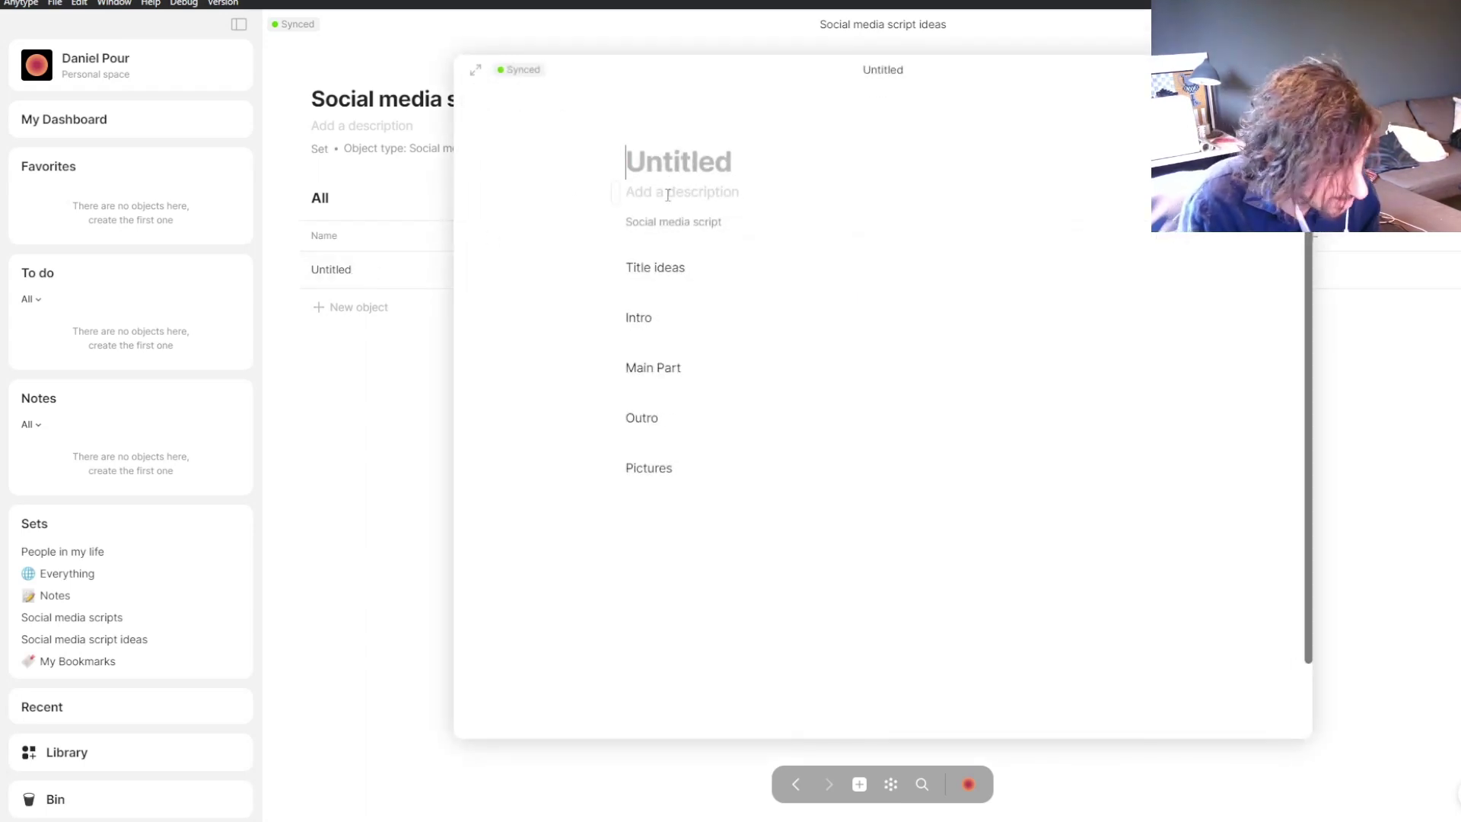
type("Anytype ")
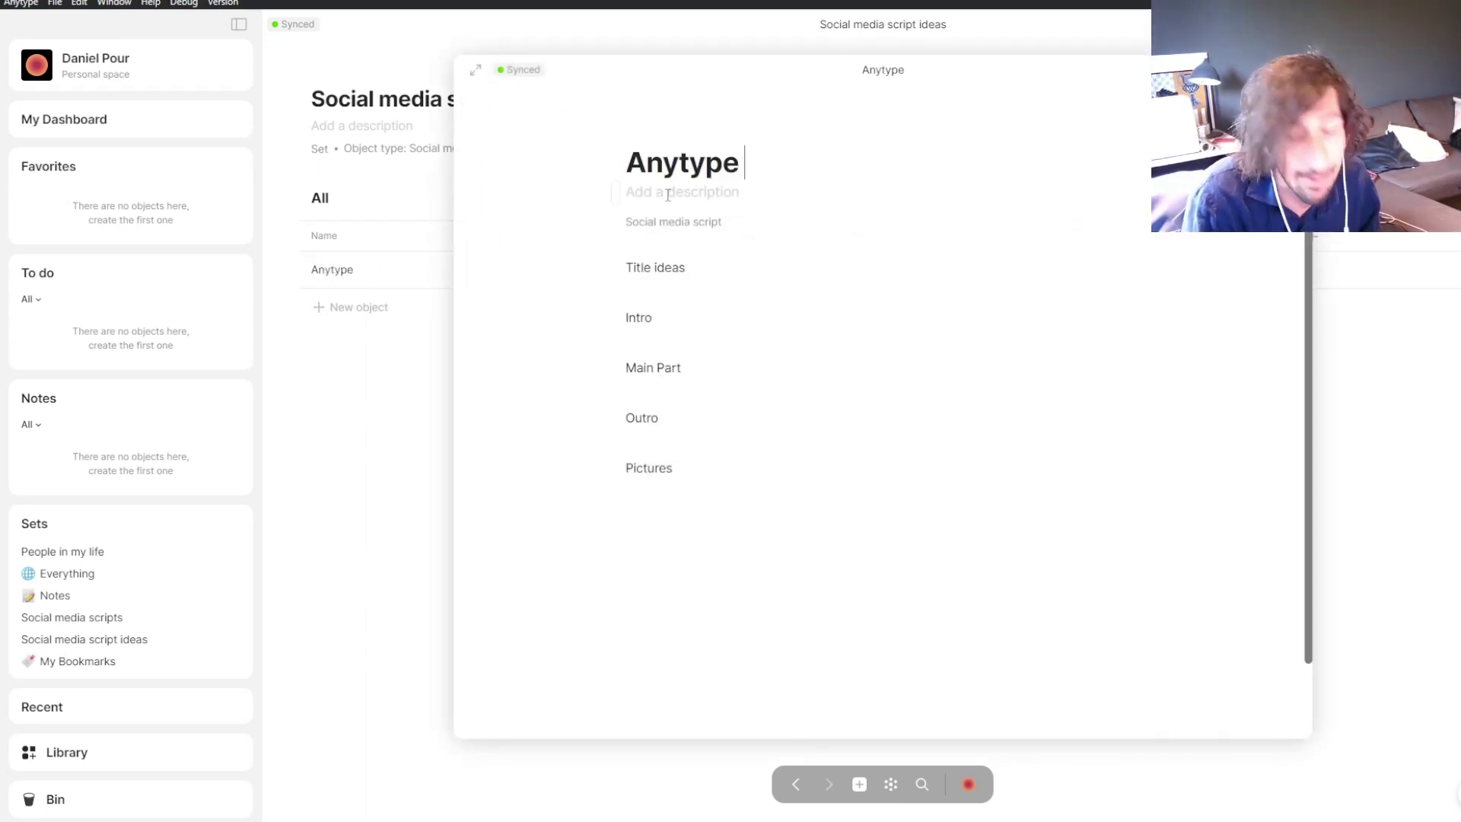
type("video")
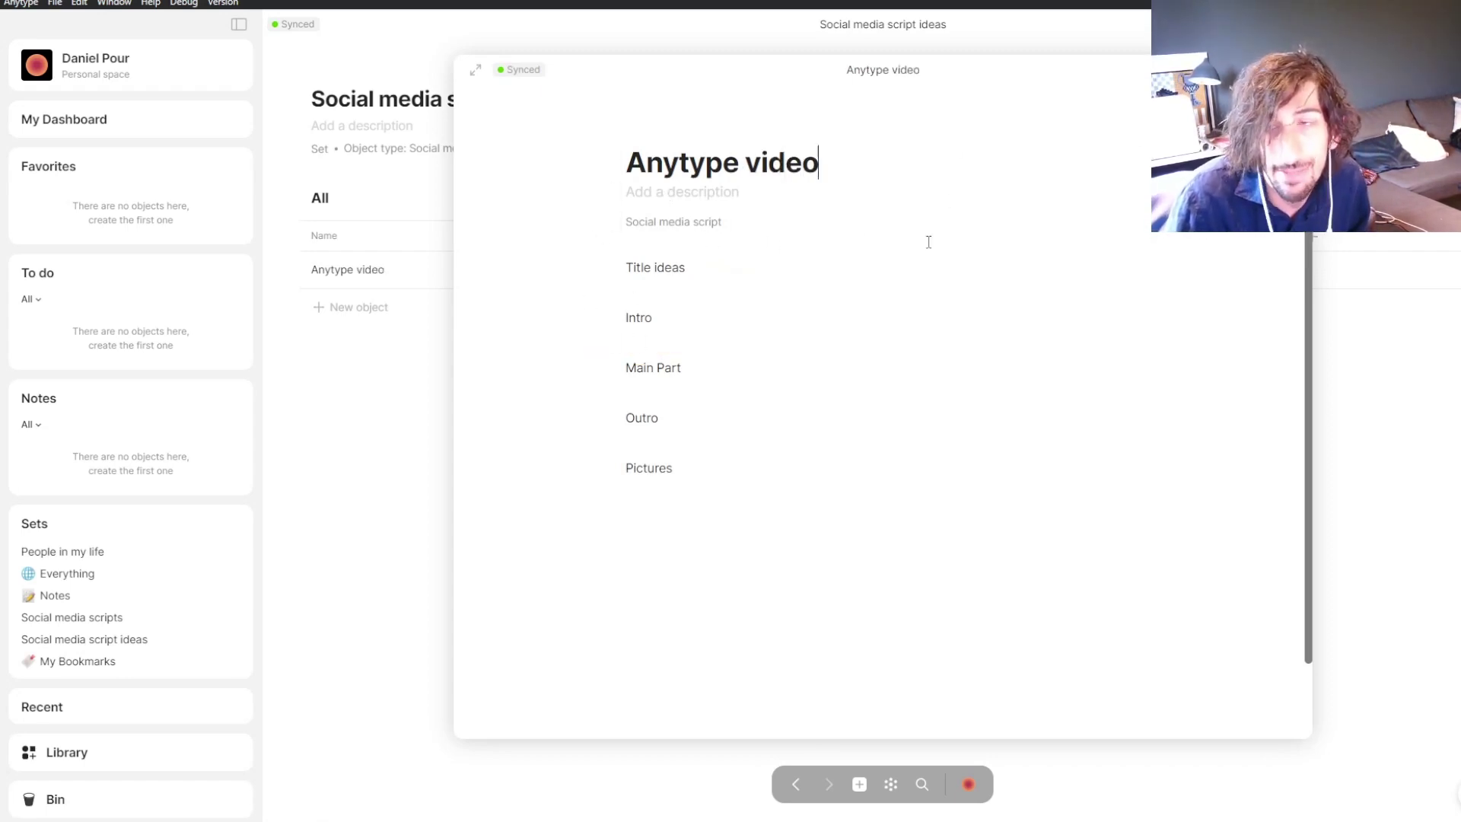
left_click(1281, 69)
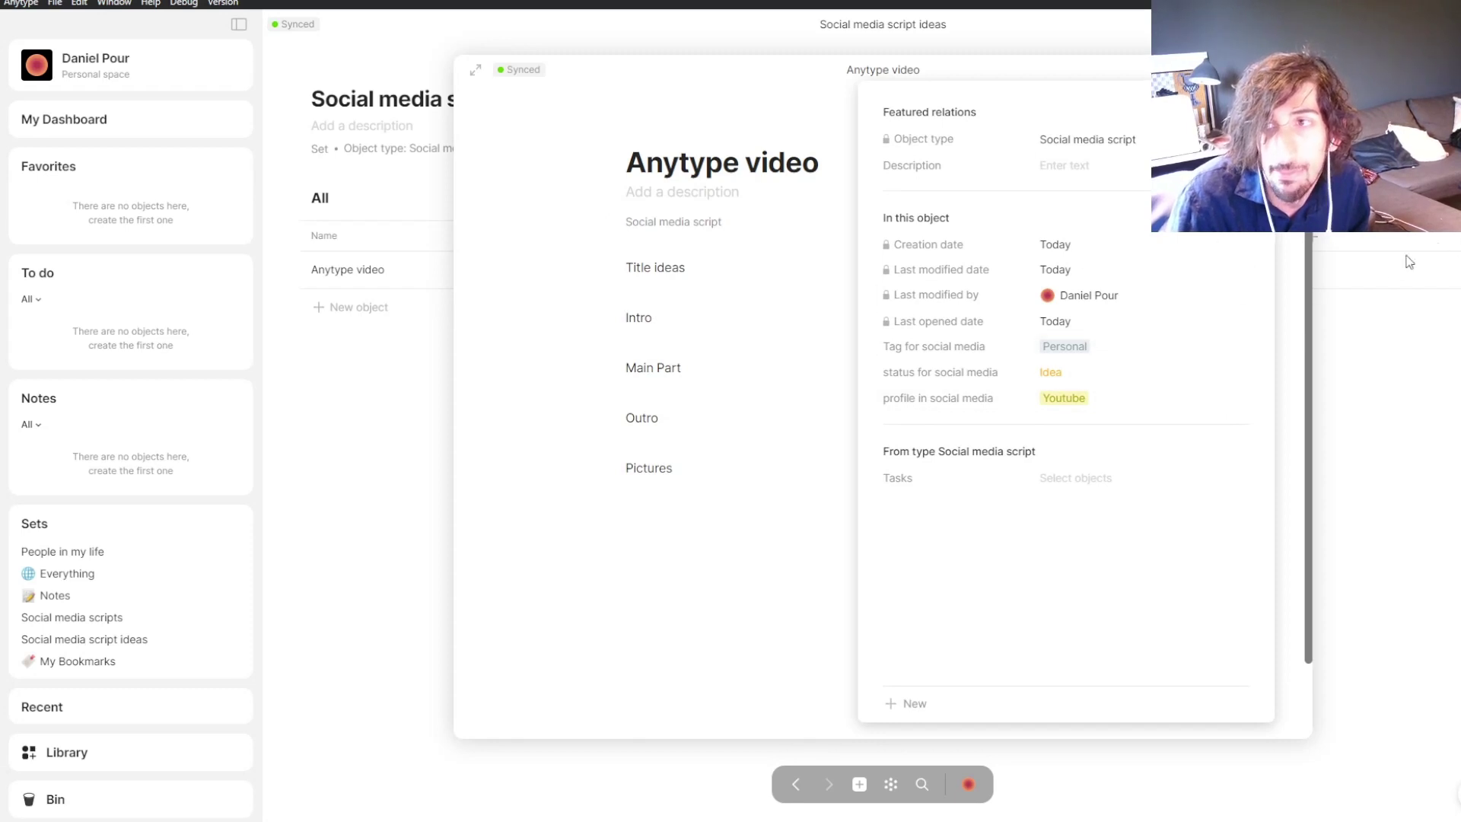
left_click(1376, 355)
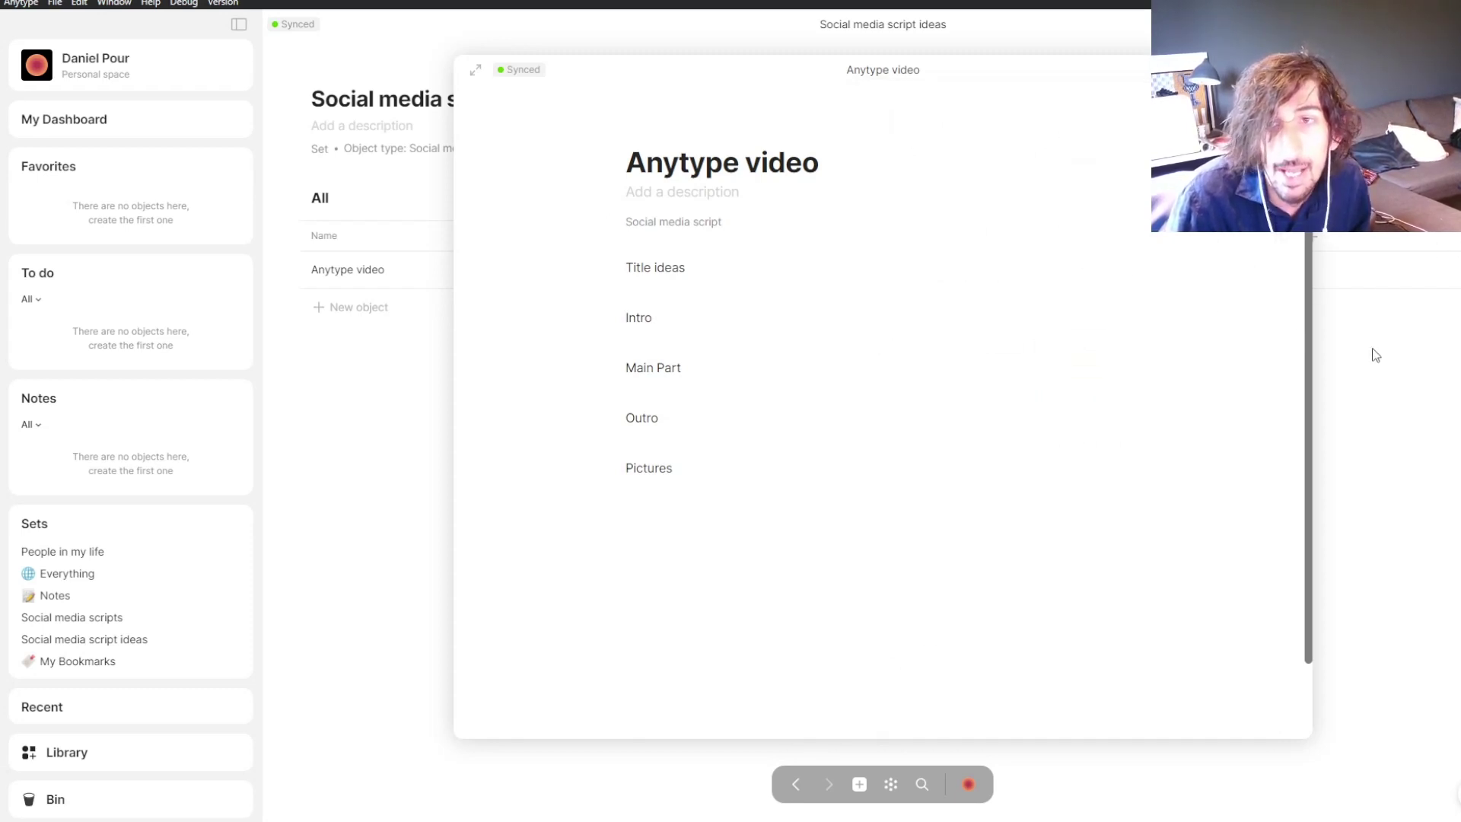
left_click(1376, 356)
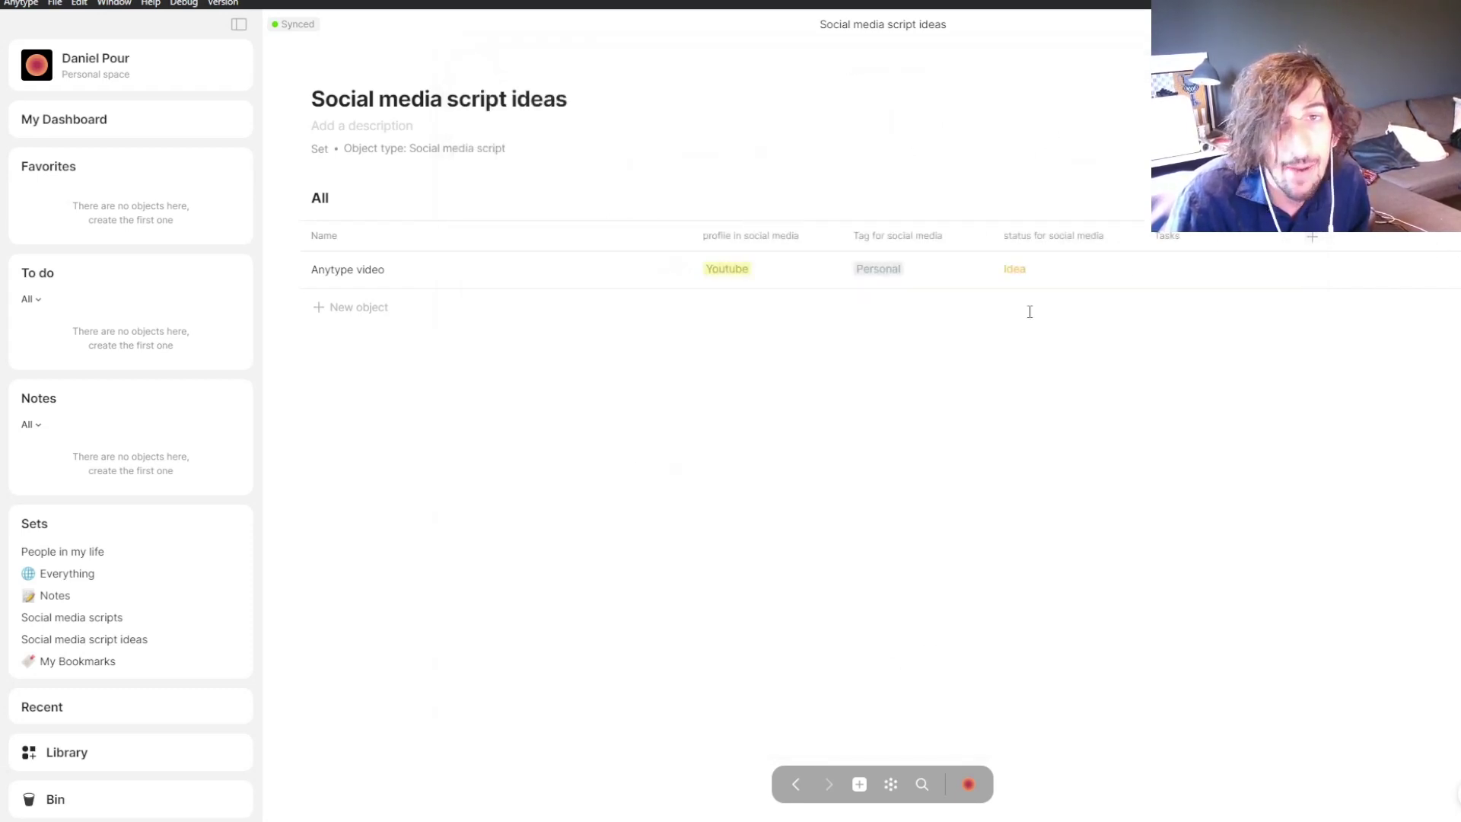
- Create a new task named 'Film anytype templates' in the To do set
left_click(48, 274)
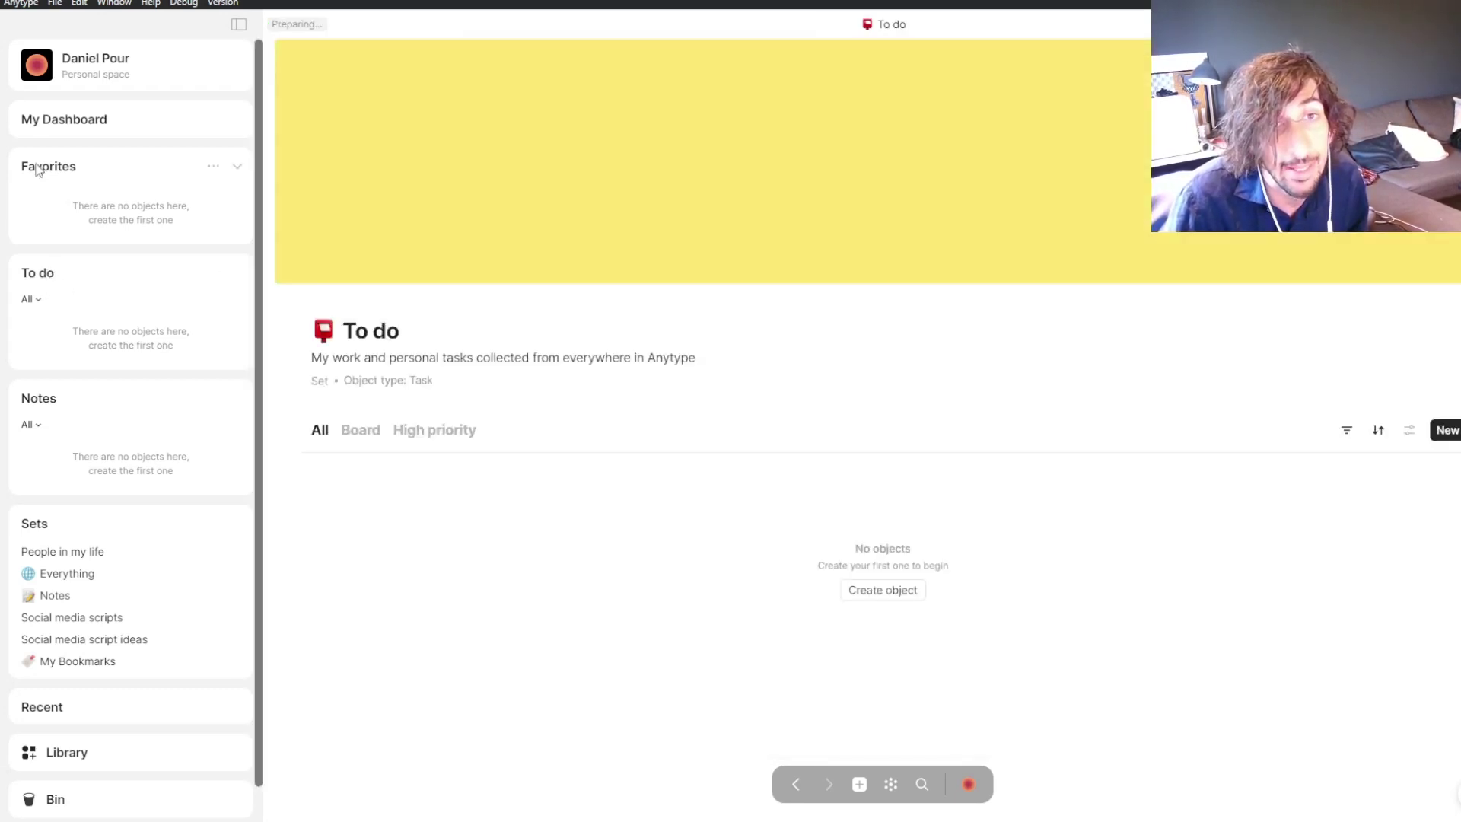
left_click(1444, 431)
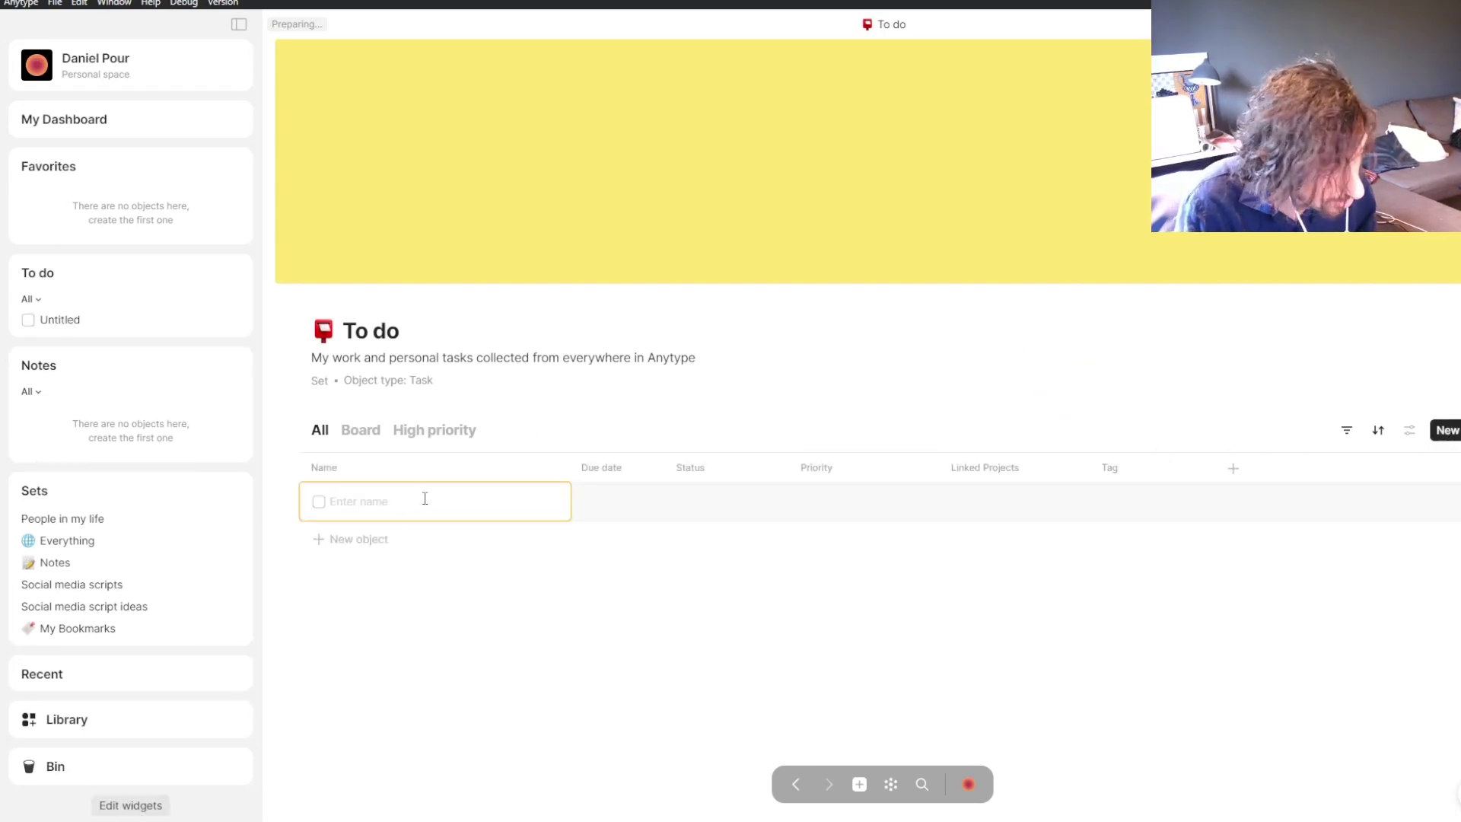
type("Film a")
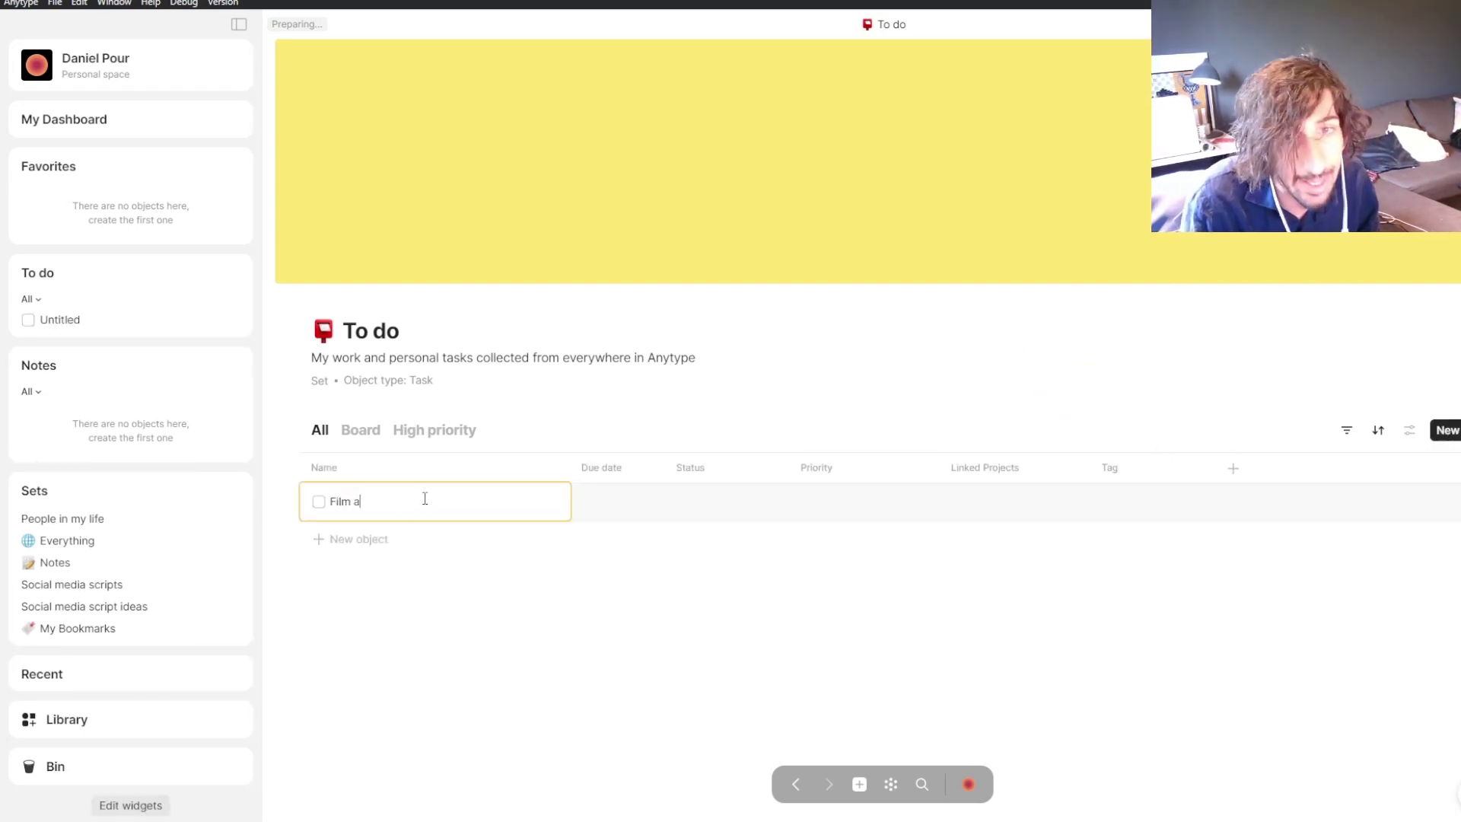
type("nytype")
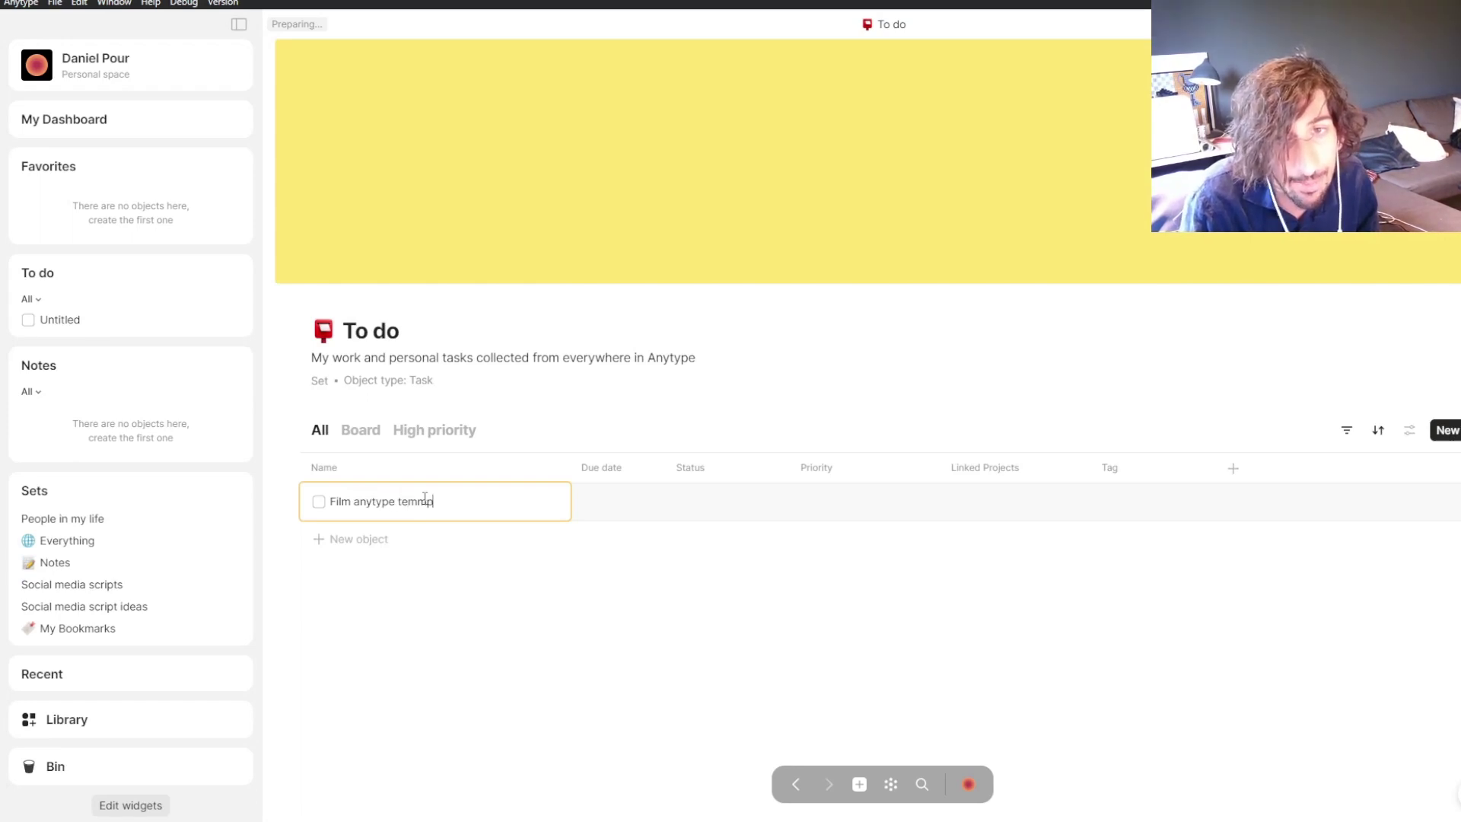
type(" templates")
key("Return")
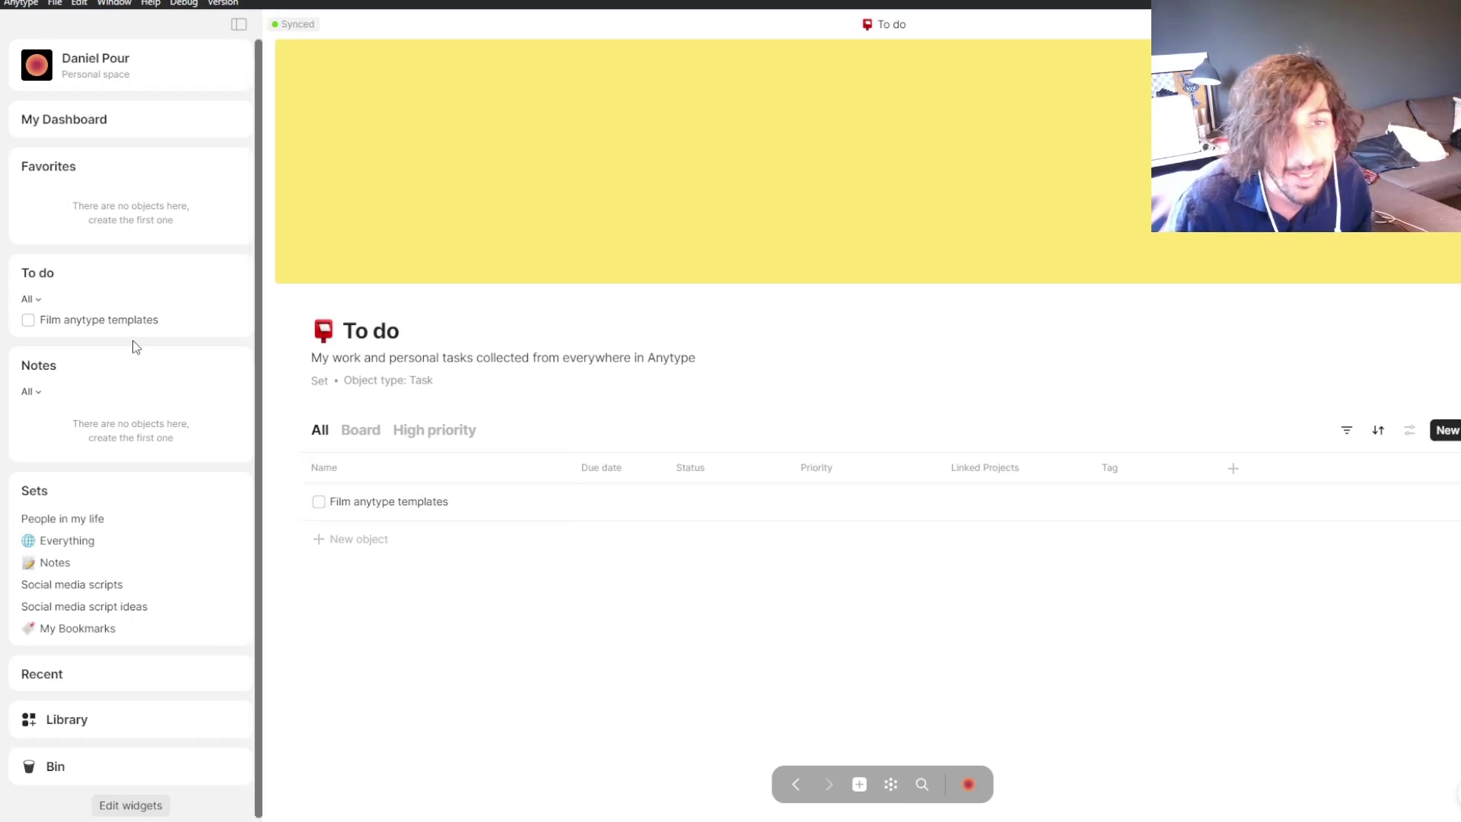
- Link 'Film anytype templates' in the Tasks cell of the Anytype video row
left_click(107, 121)
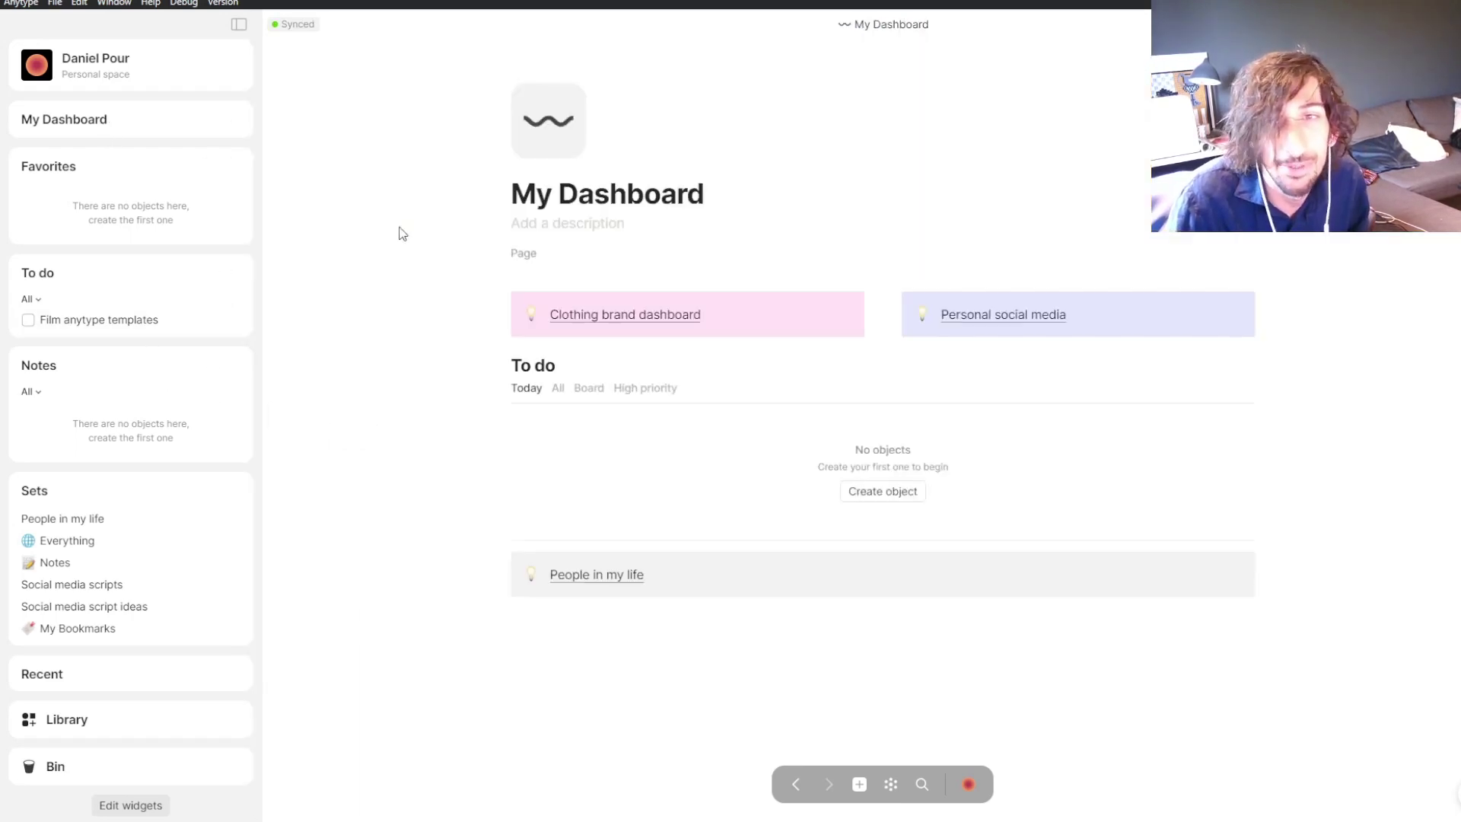
left_click(1014, 318)
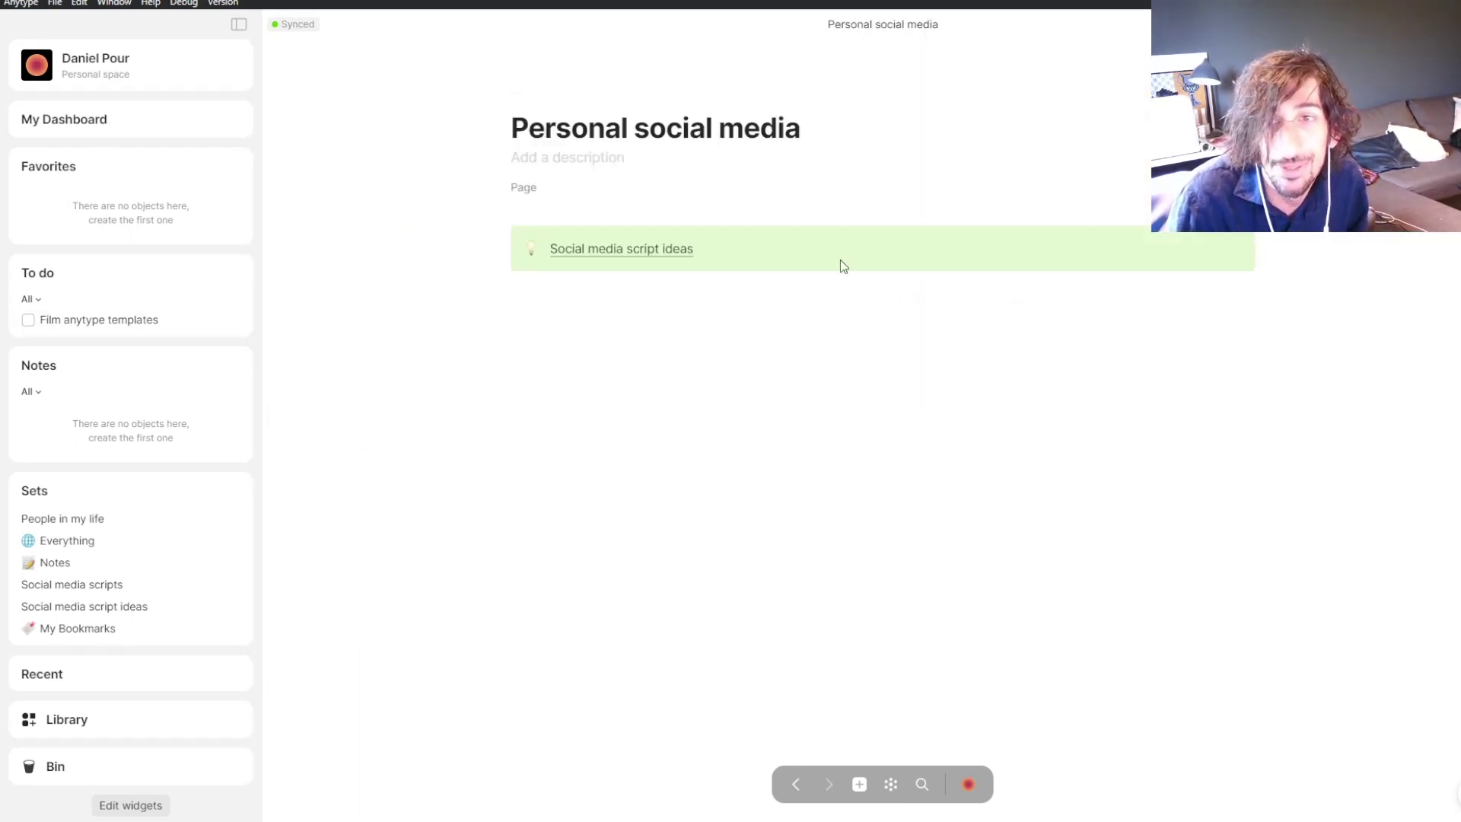
left_click(599, 249)
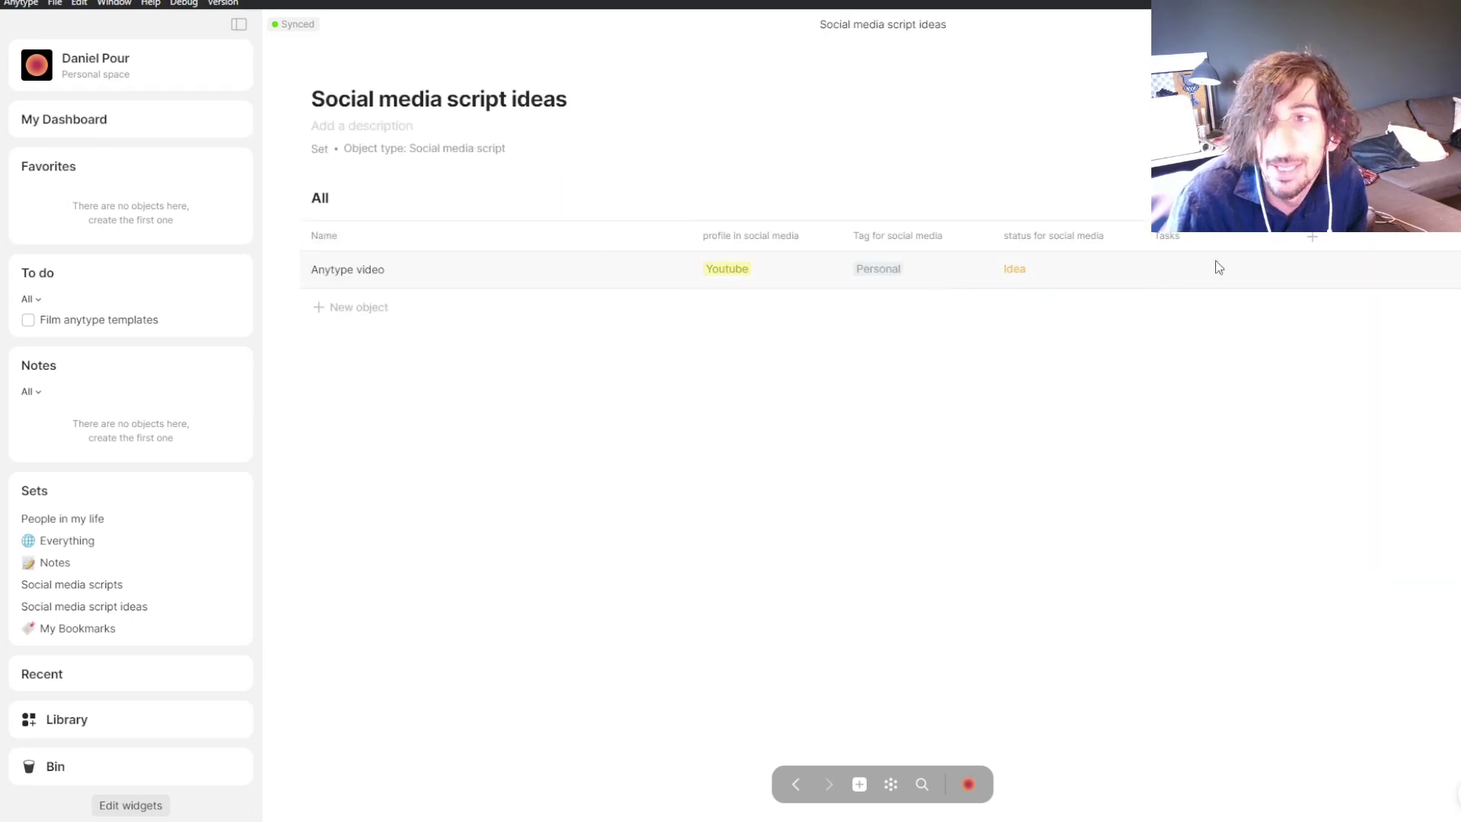
left_click(1199, 271)
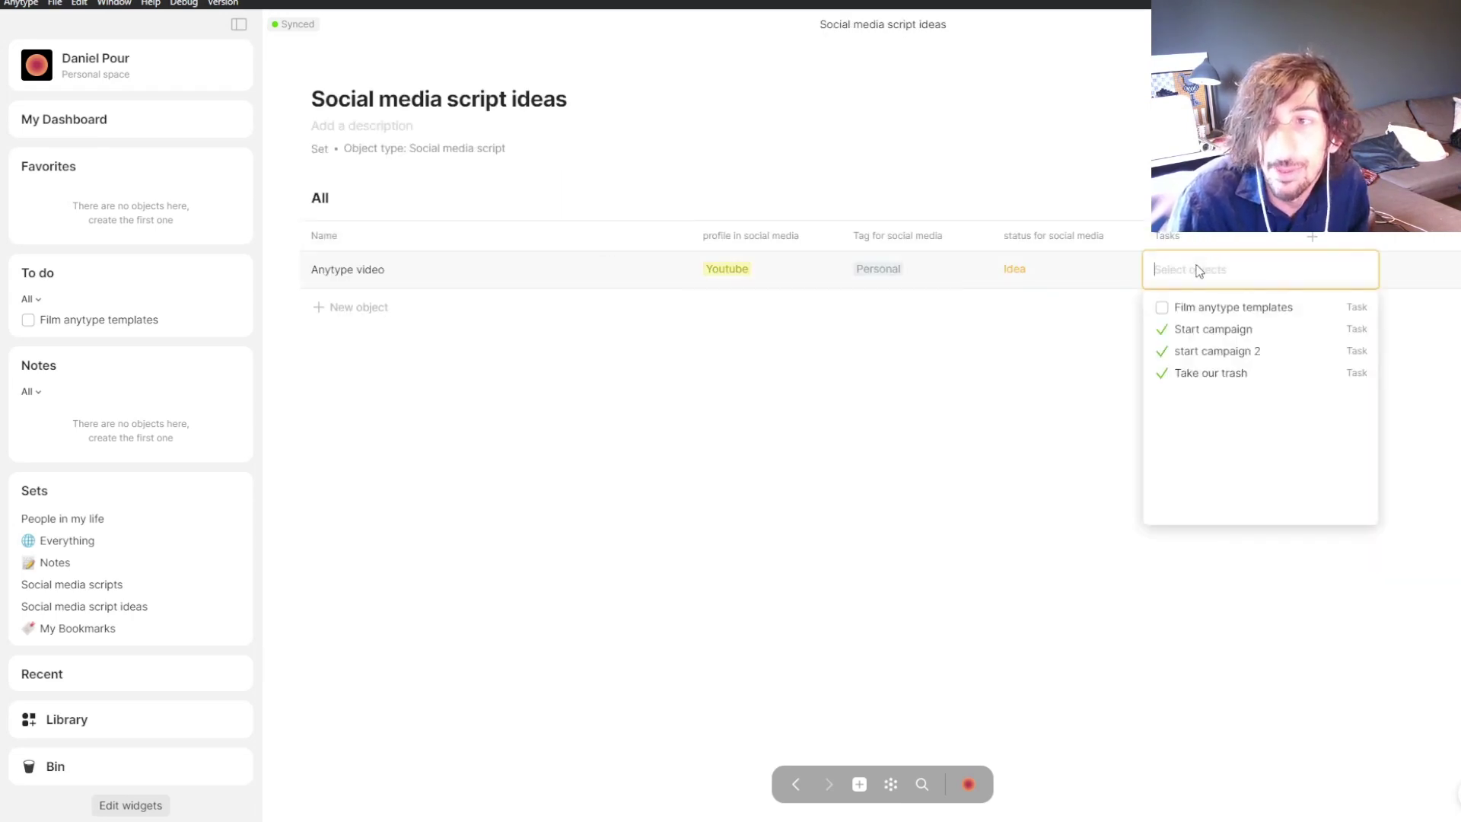
left_click(1233, 306)
left_click(1119, 294)
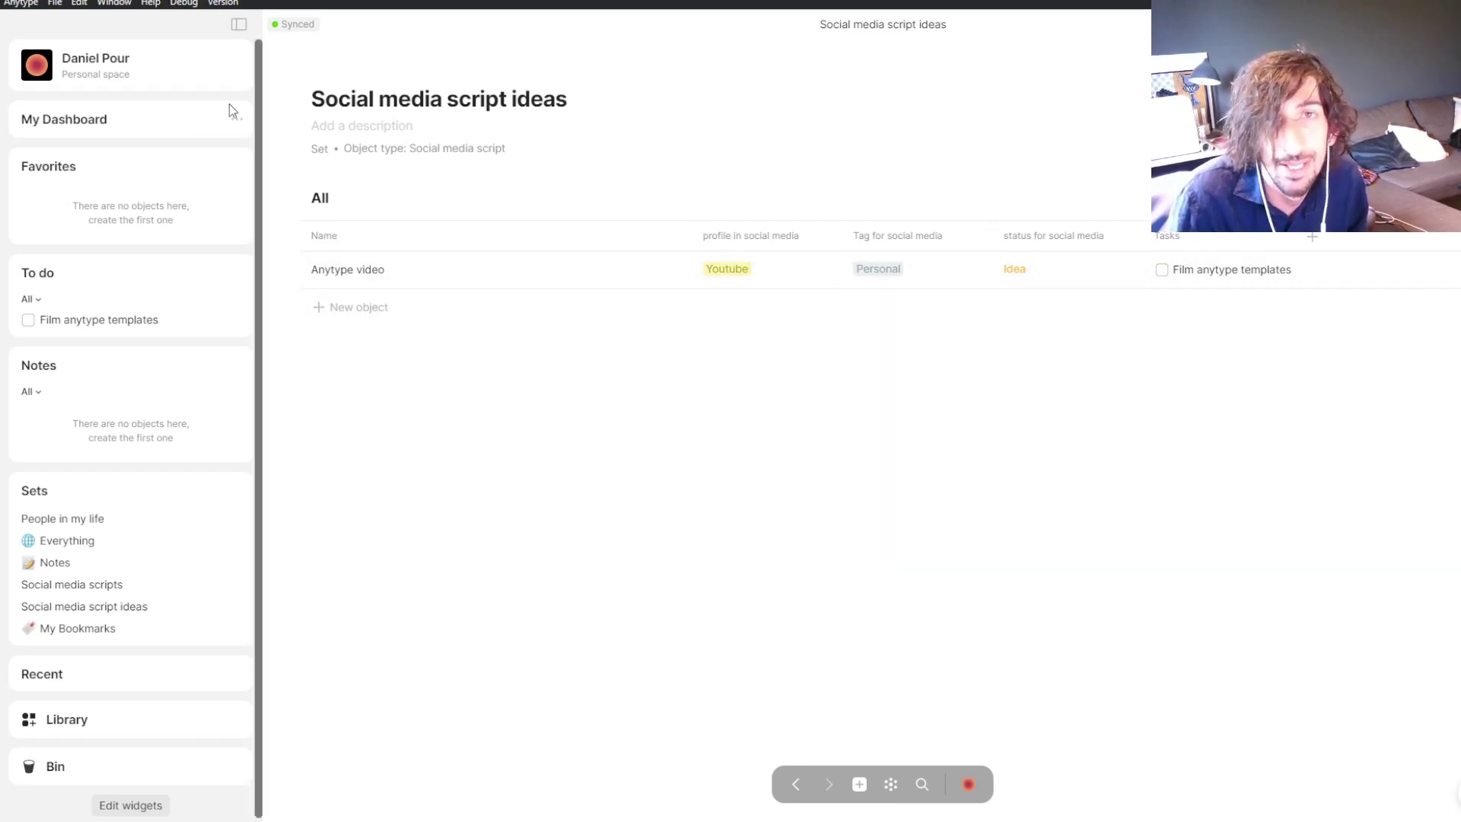
- Open the space graph and zoom and pan to Film anytype templates and Anytype video
left_click(894, 780)
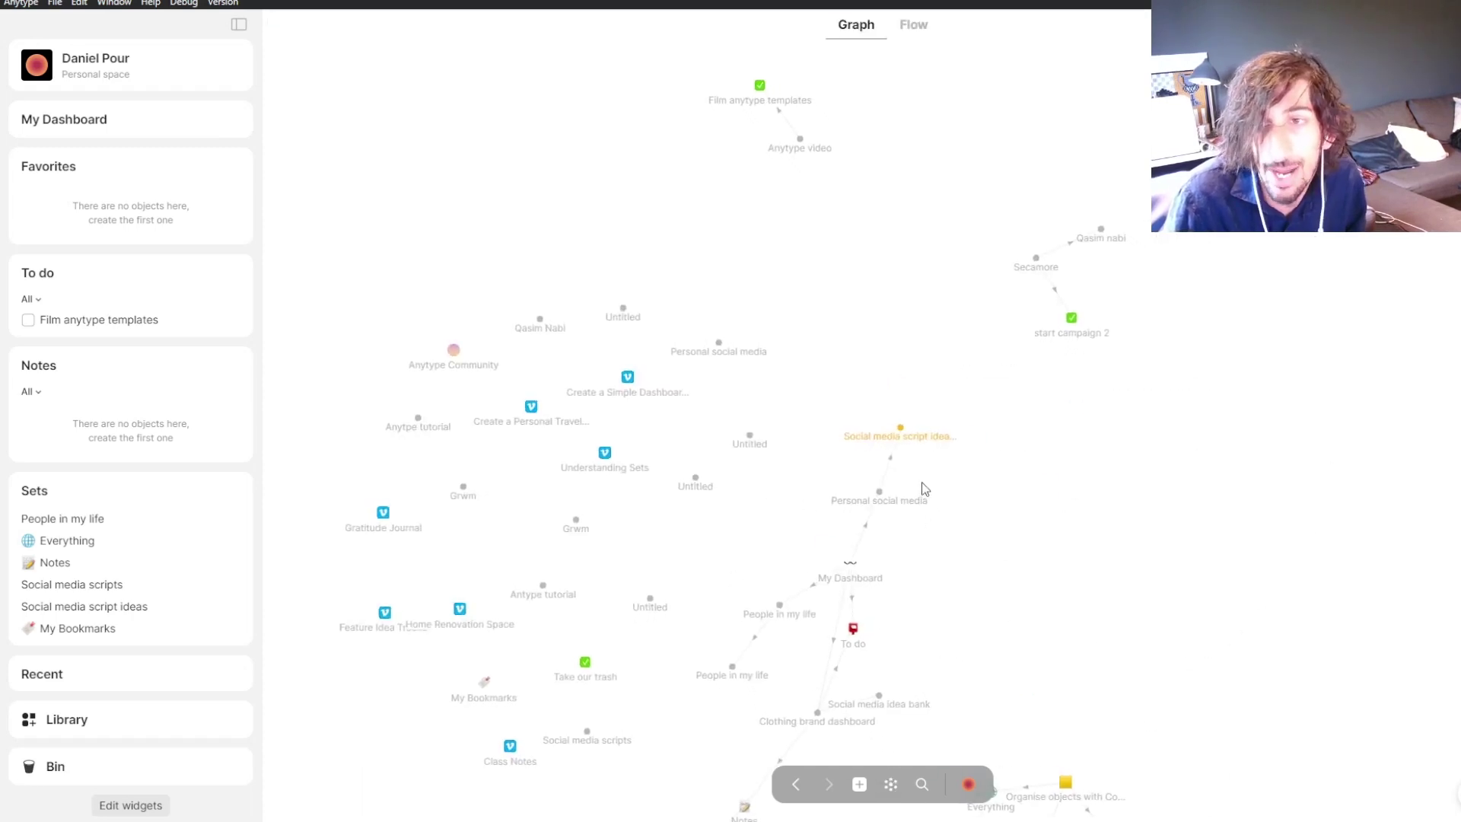
scroll(925, 488, "up", 3)
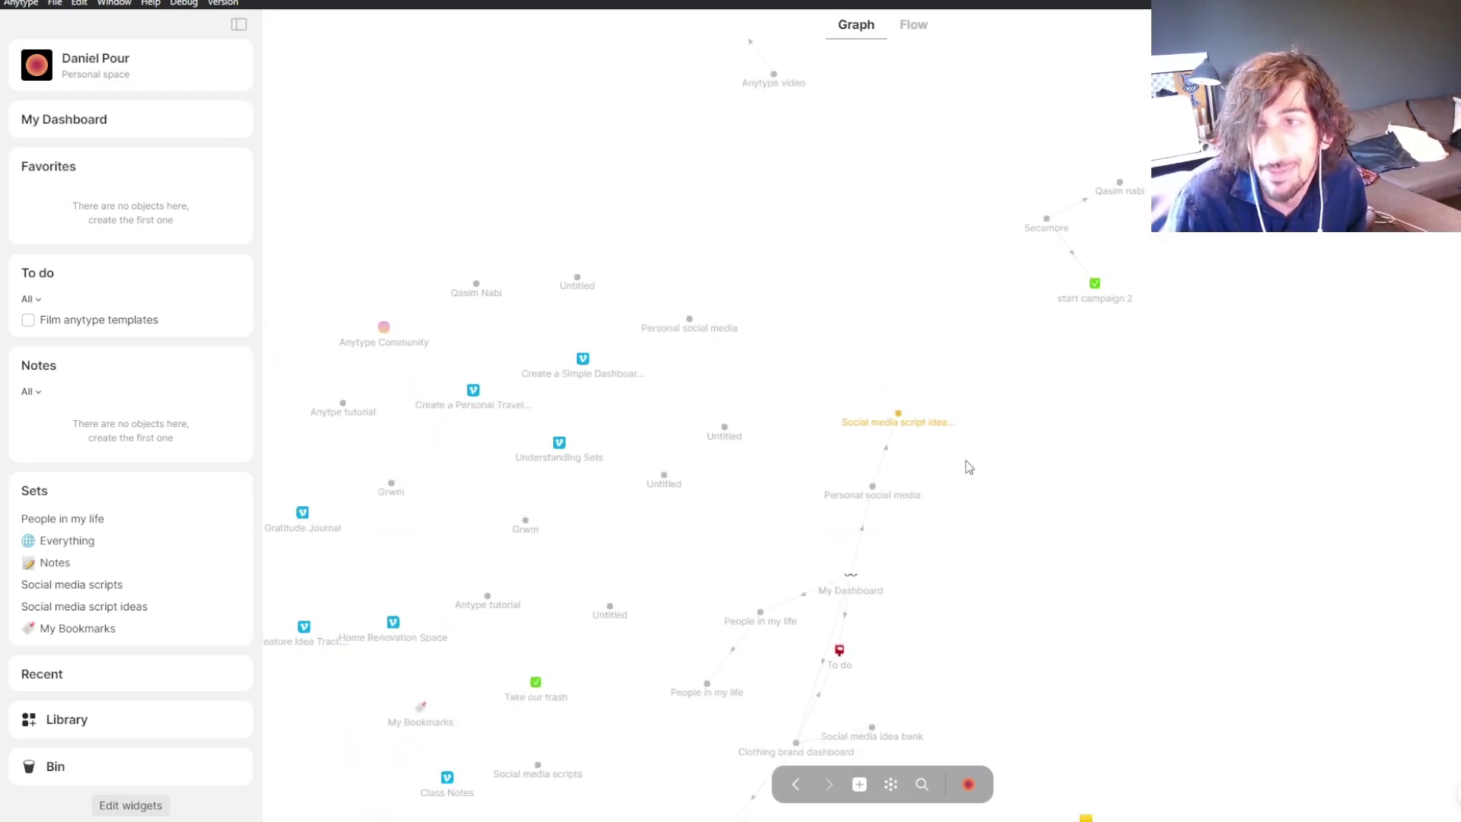
scroll(869, 553, "up", 3)
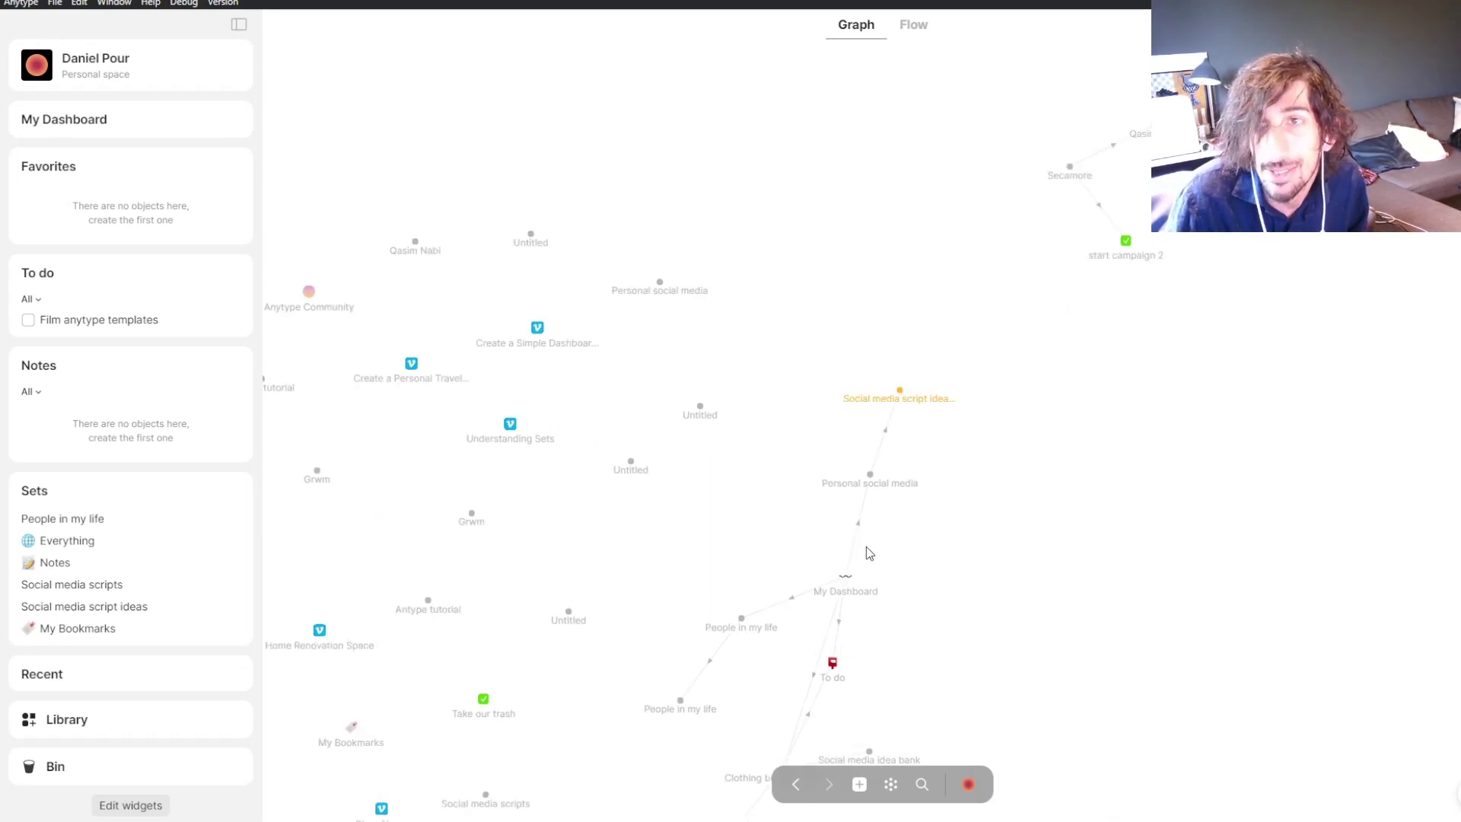
scroll(869, 553, "down", 5)
left_click_drag(748, 251, 835, 418)
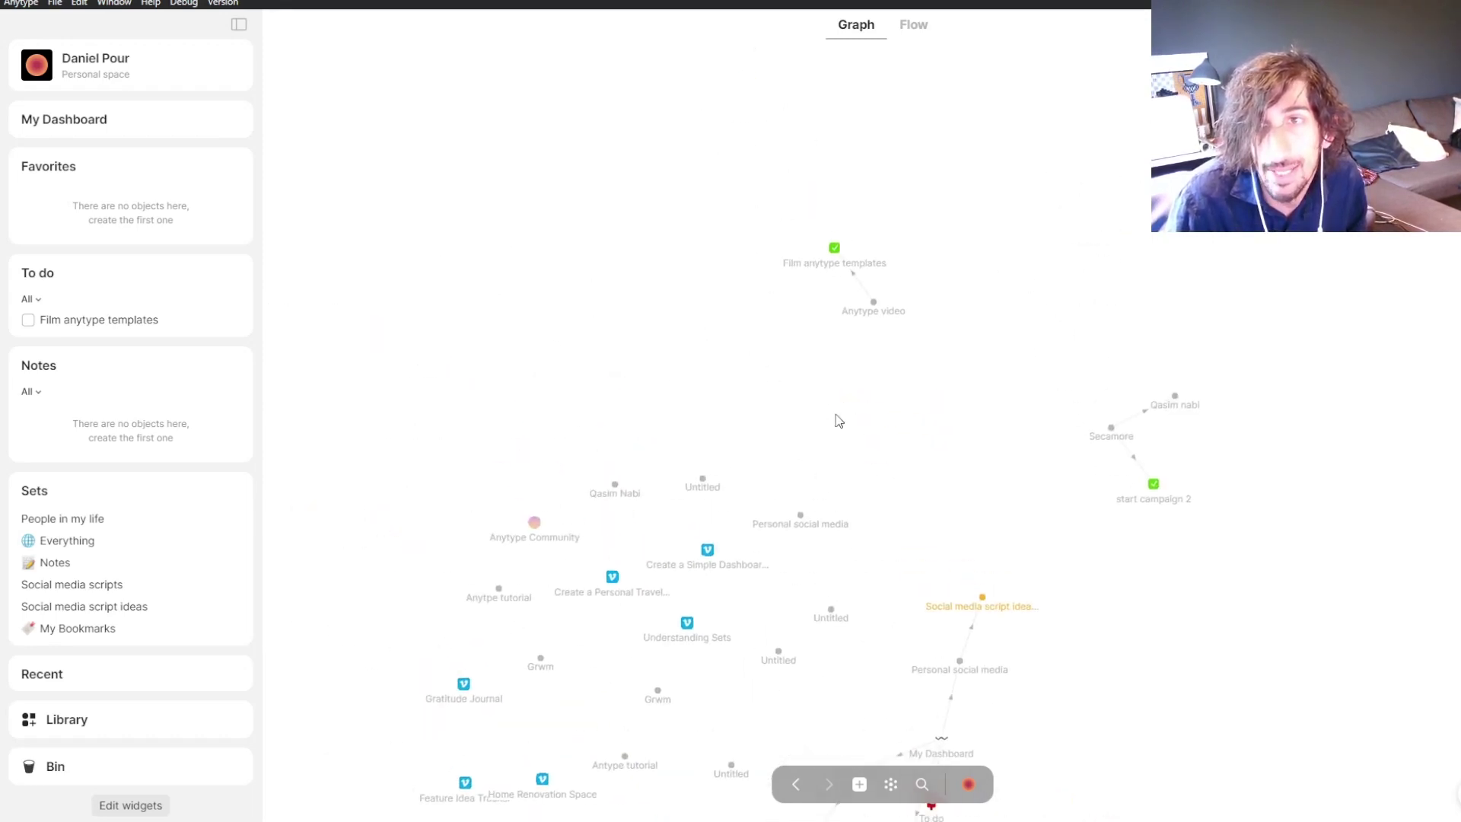
scroll(849, 323, "up", 10)
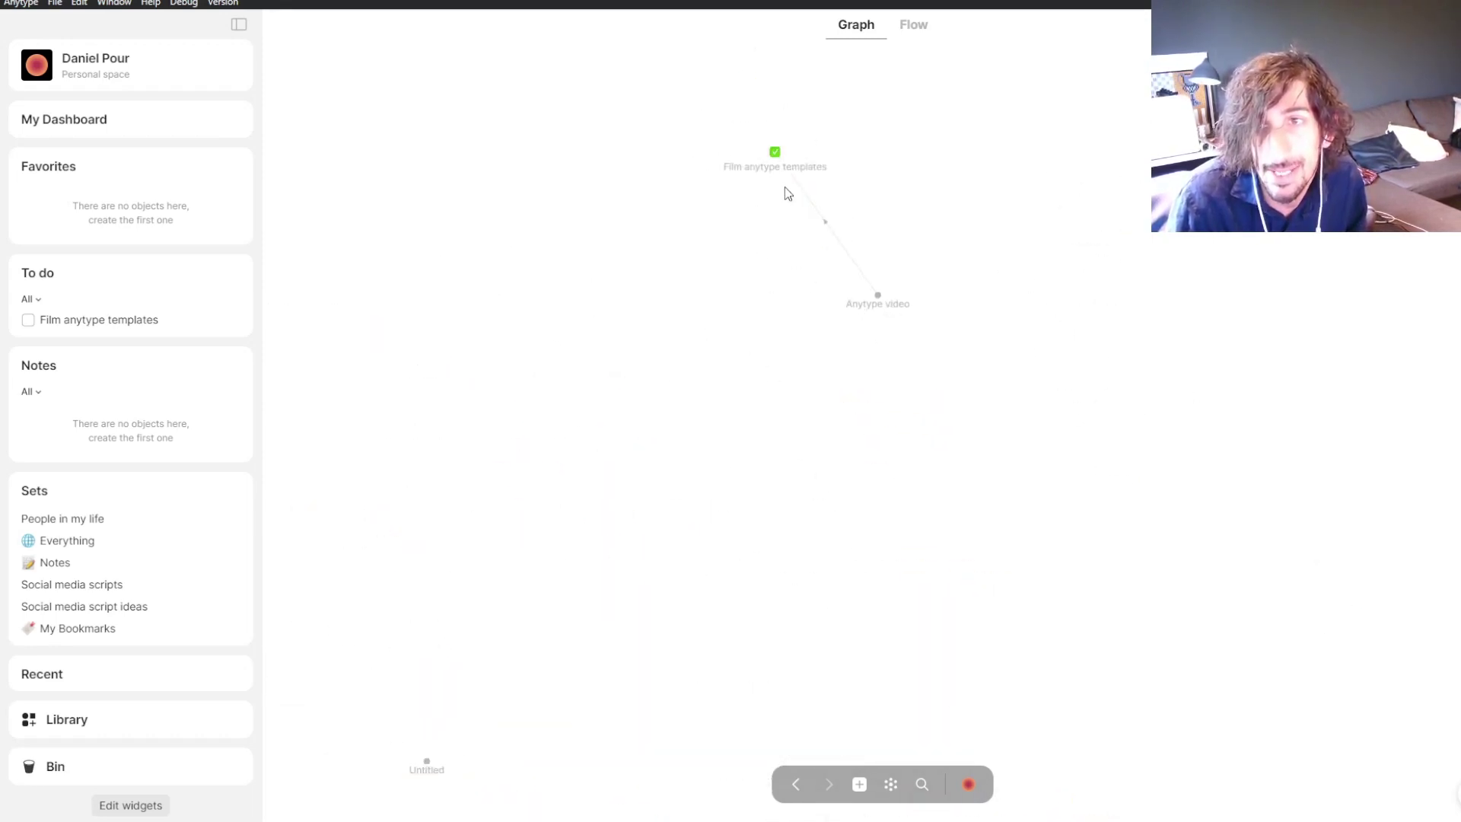
scroll(848, 366, "down", 4)
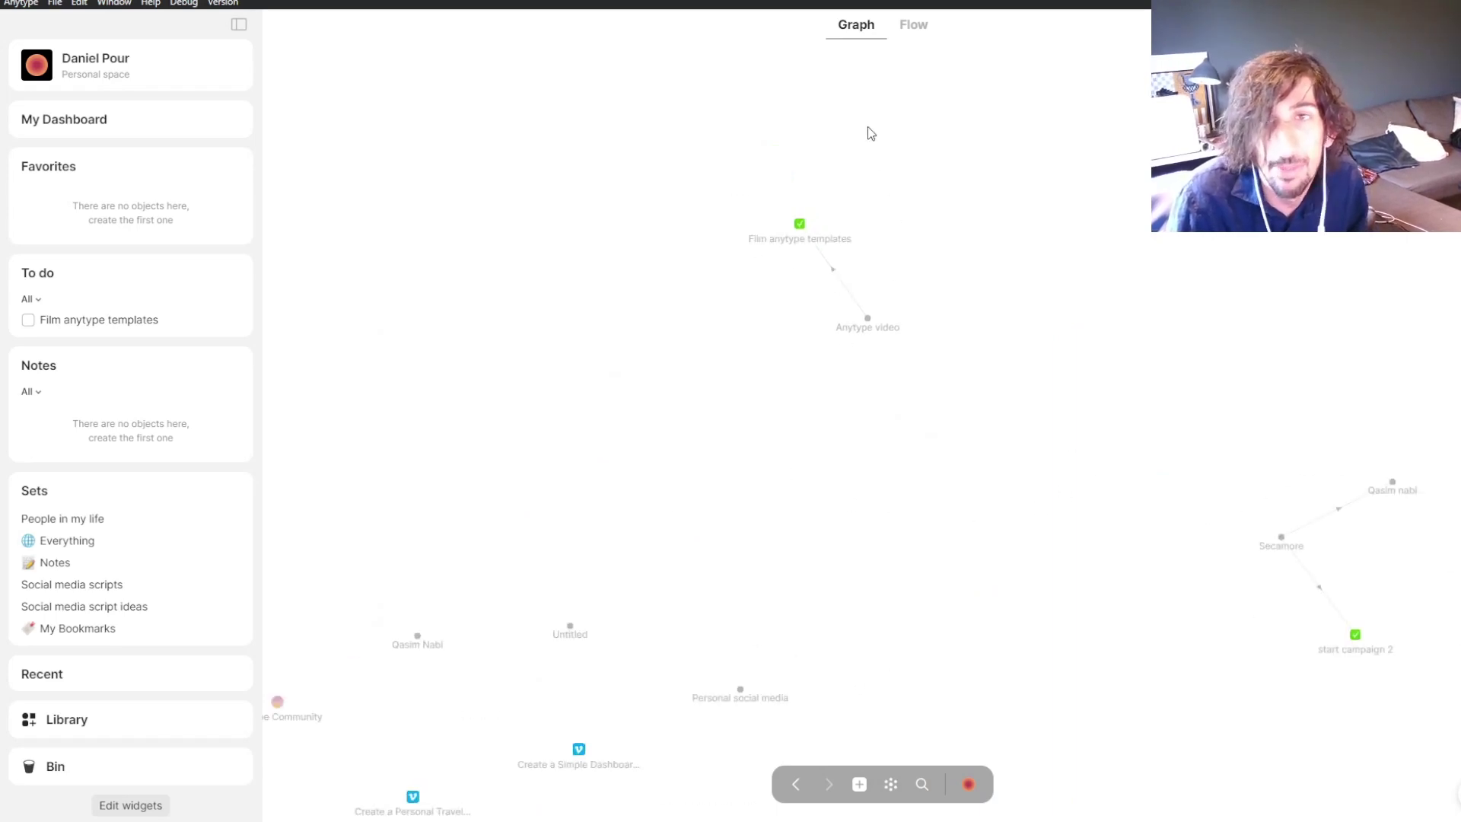
- Add a new template titled 'Blank' to the Social media script type in the Library
left_click(79, 131)
double_click(1025, 319)
left_click(1024, 319)
left_click(603, 255)
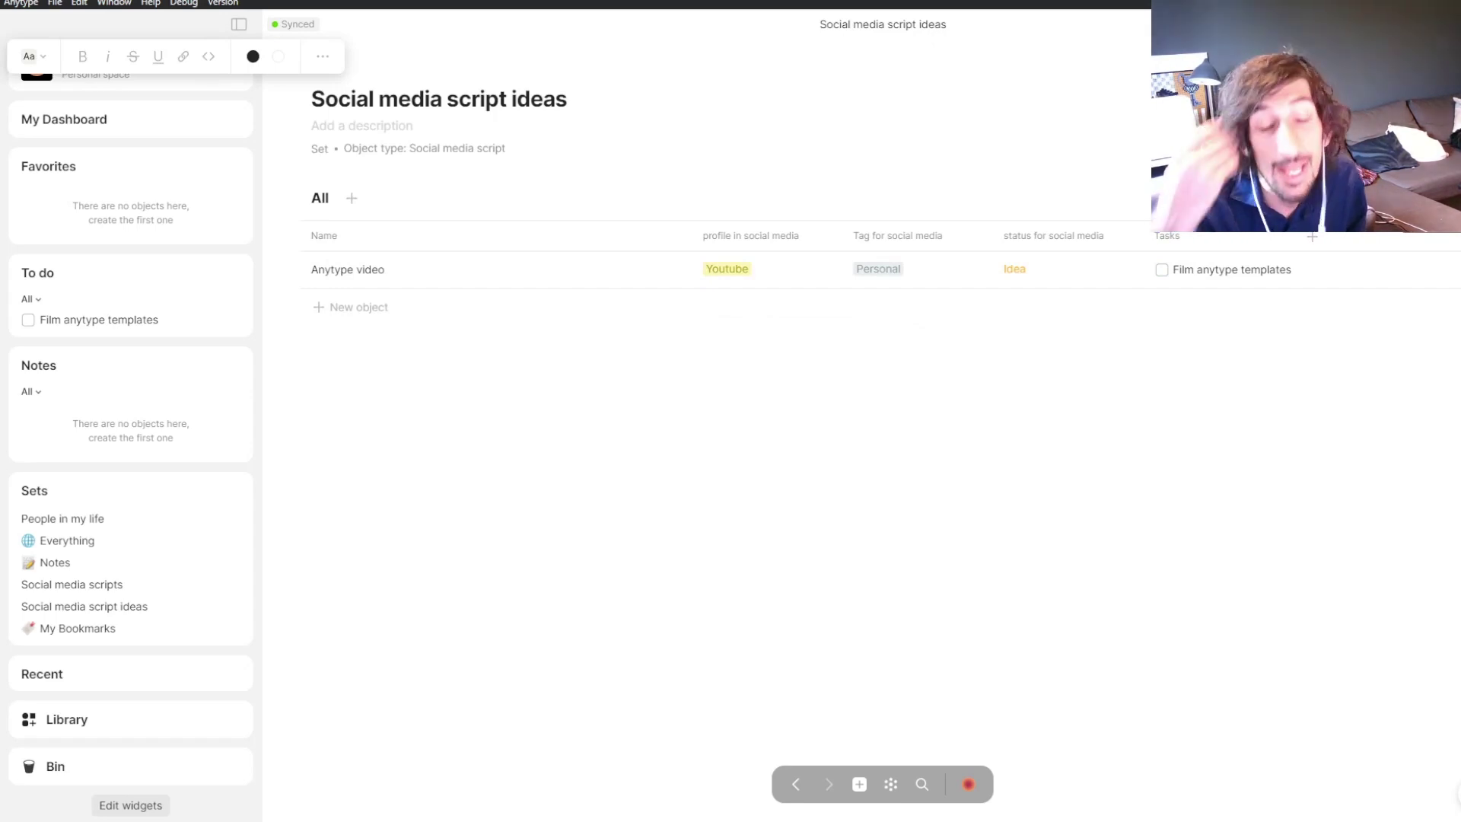
left_click(114, 714)
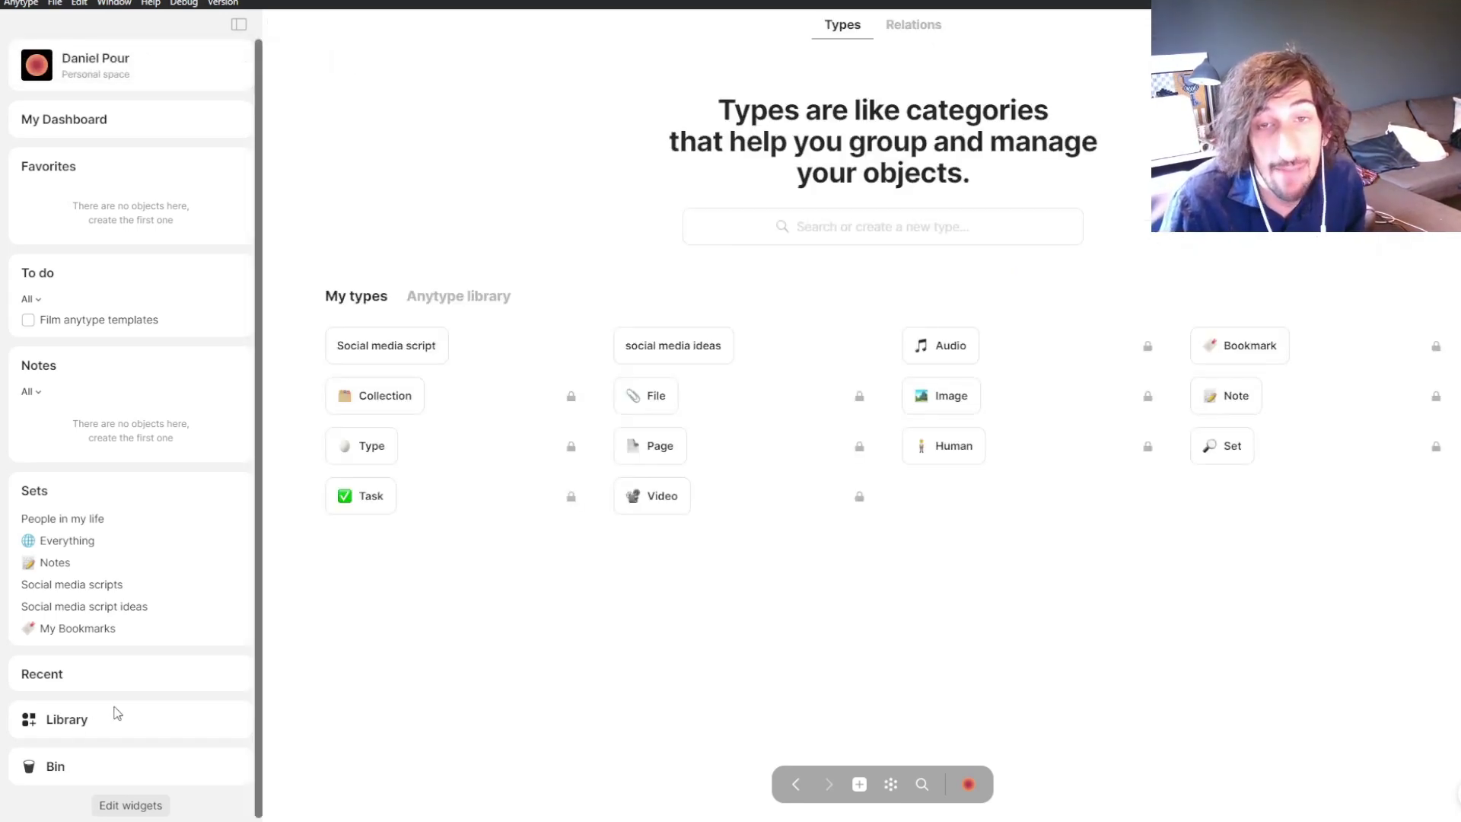
left_click(397, 345)
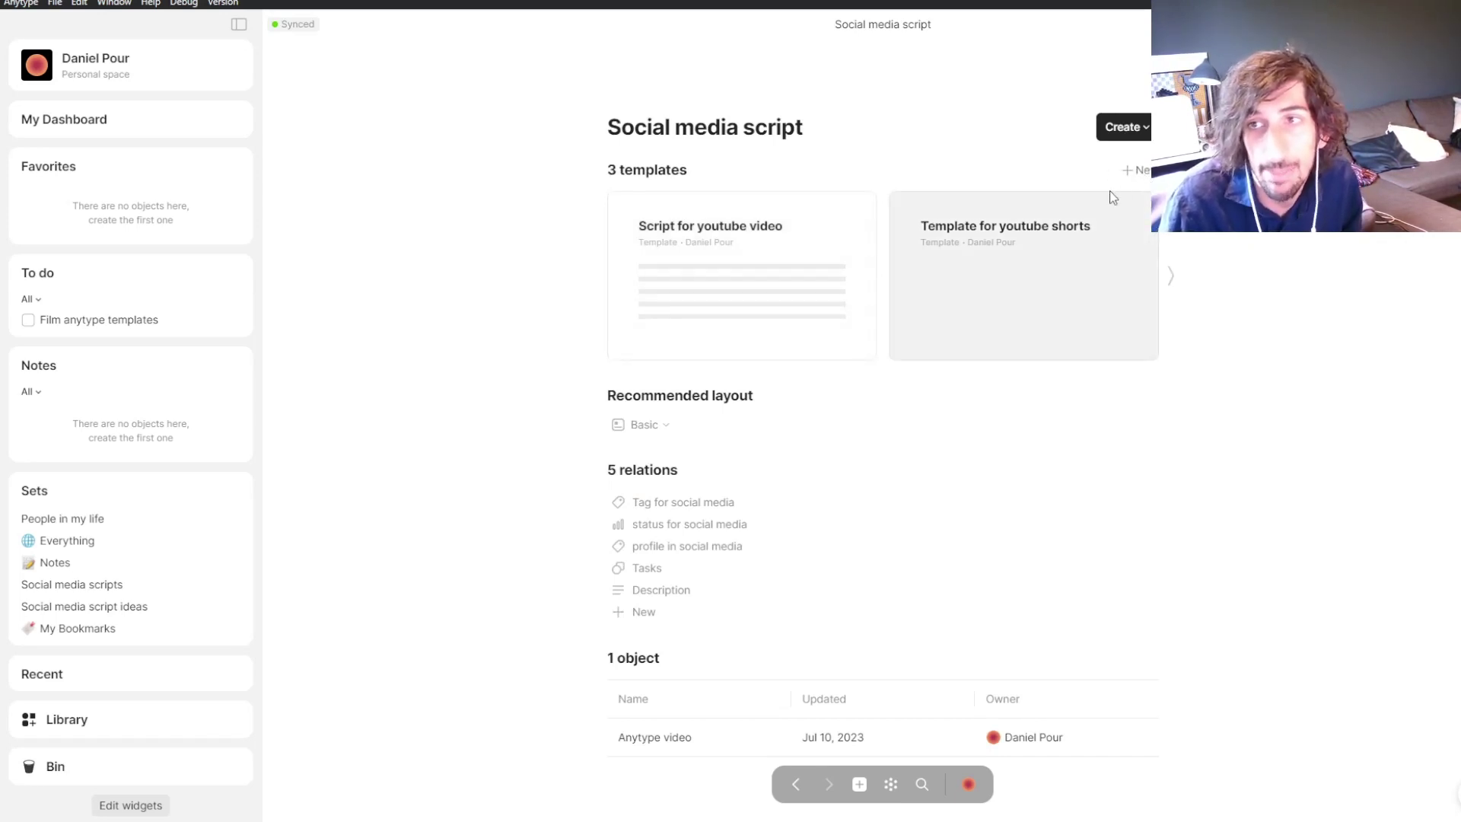
left_click(1129, 171)
type("Blank")
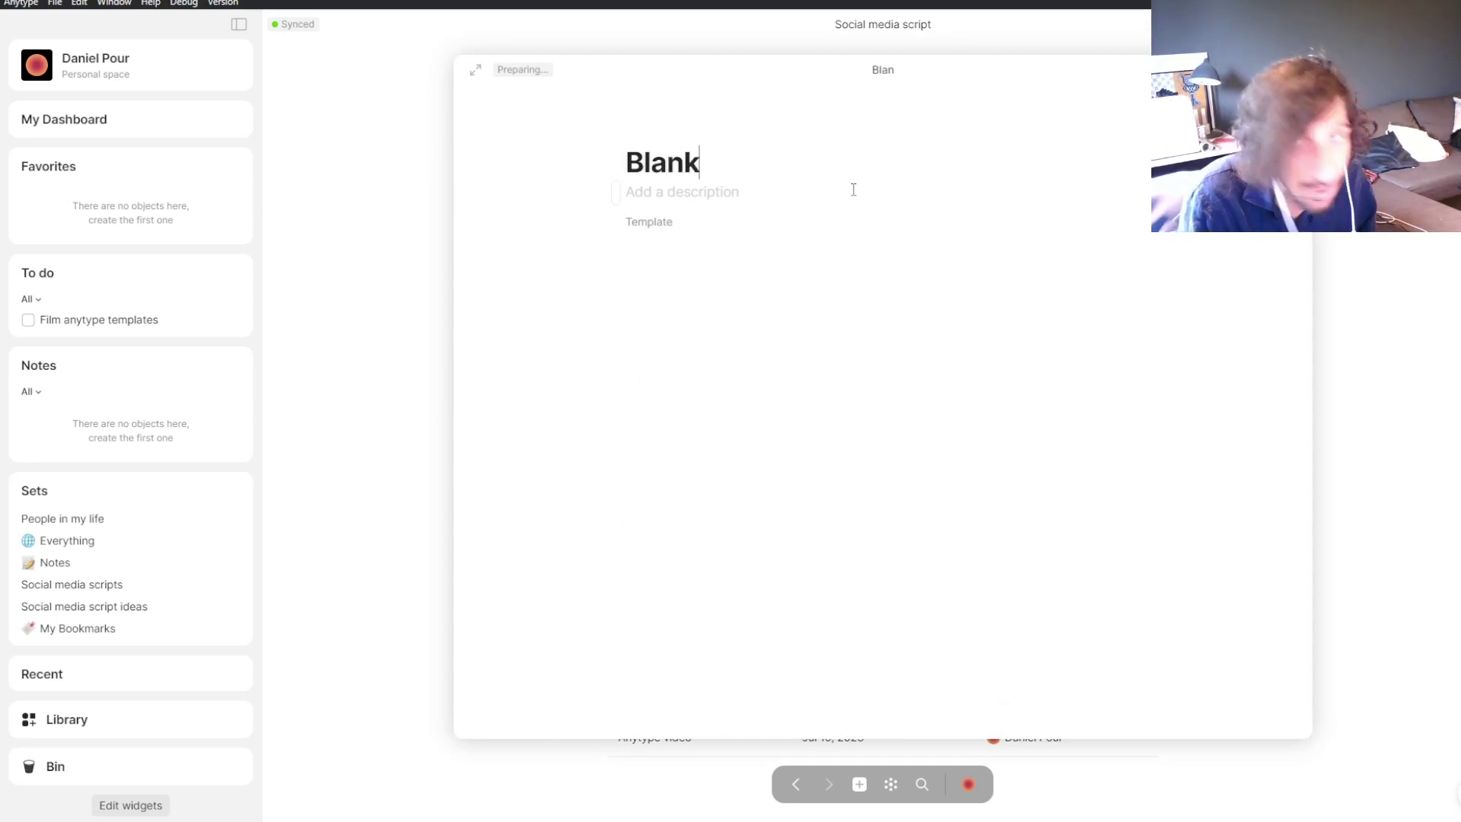
left_click(369, 261)
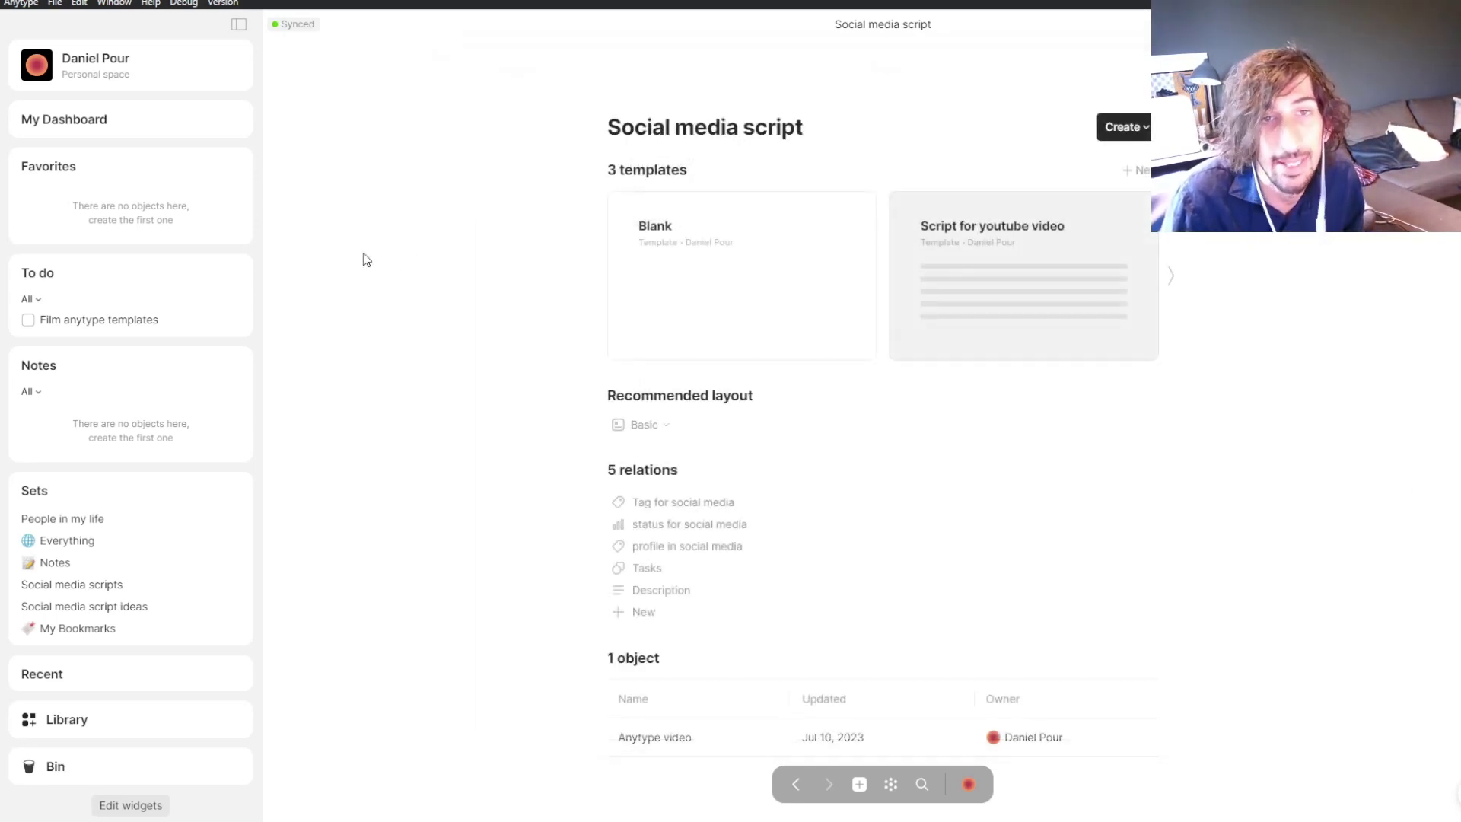
- Open the Template for youtube shorts from the Social media script type in the Library
left_click(94, 127)
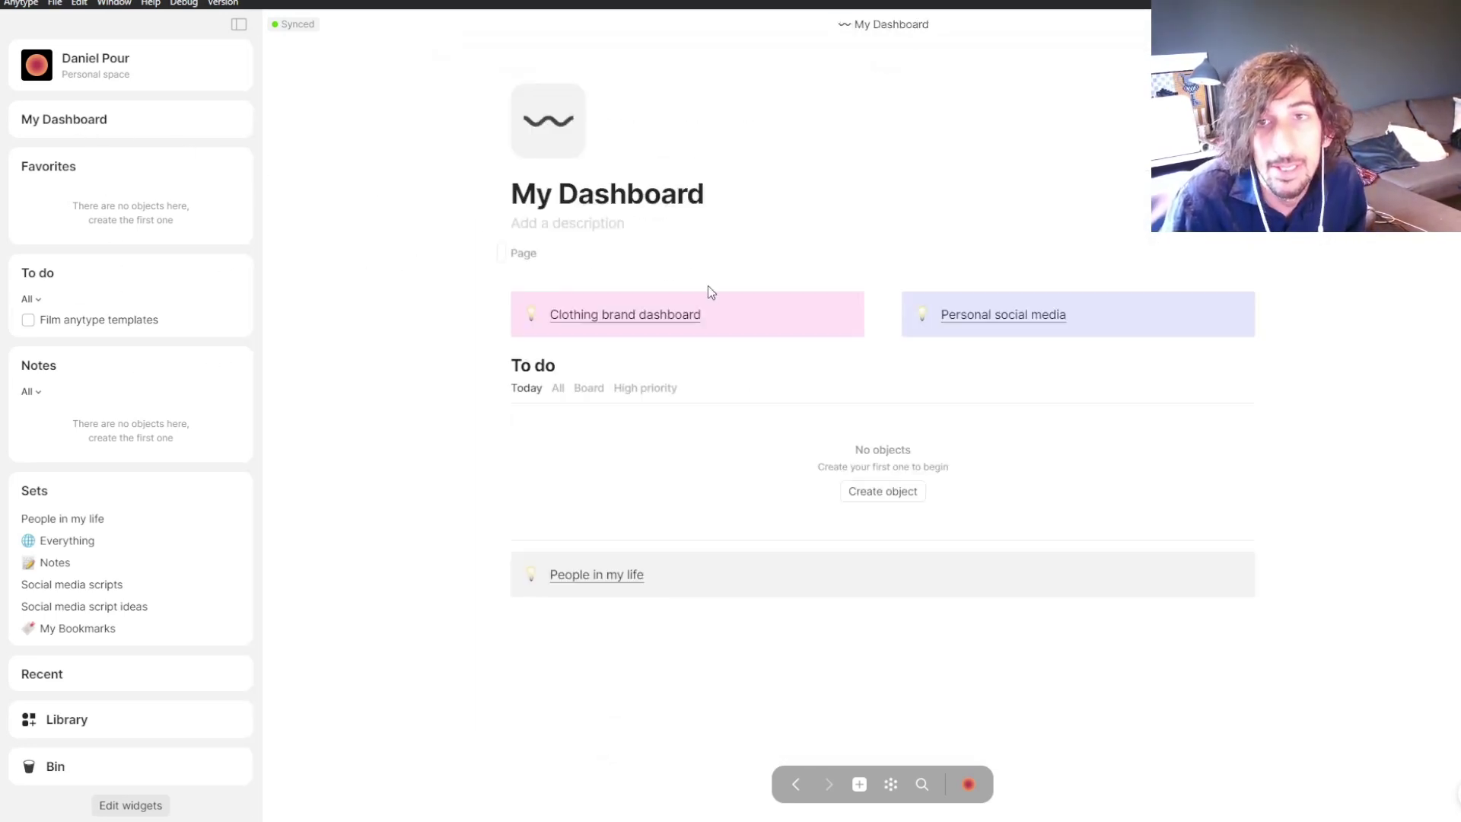
left_click(1001, 315)
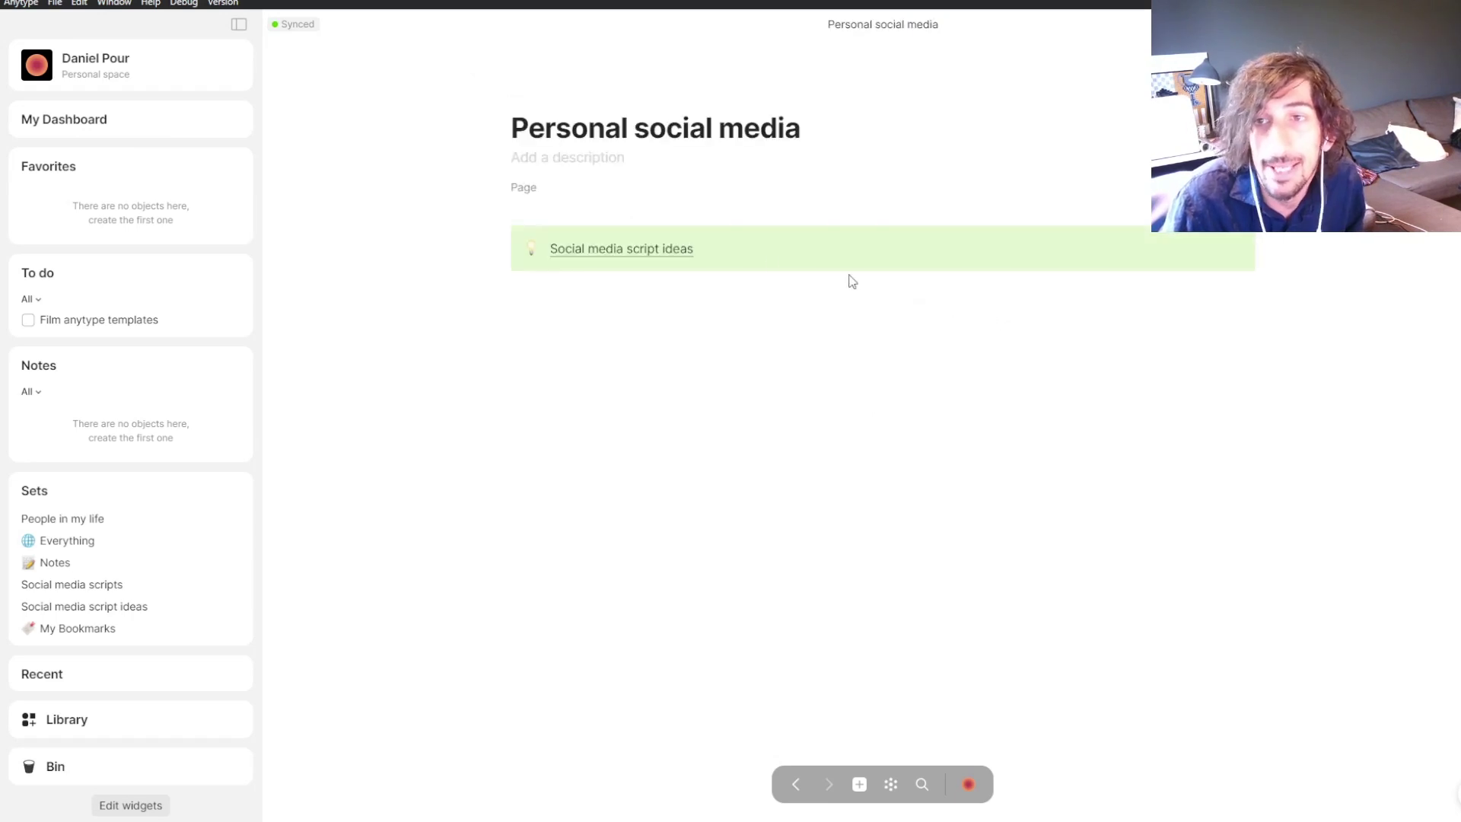
left_click(621, 242)
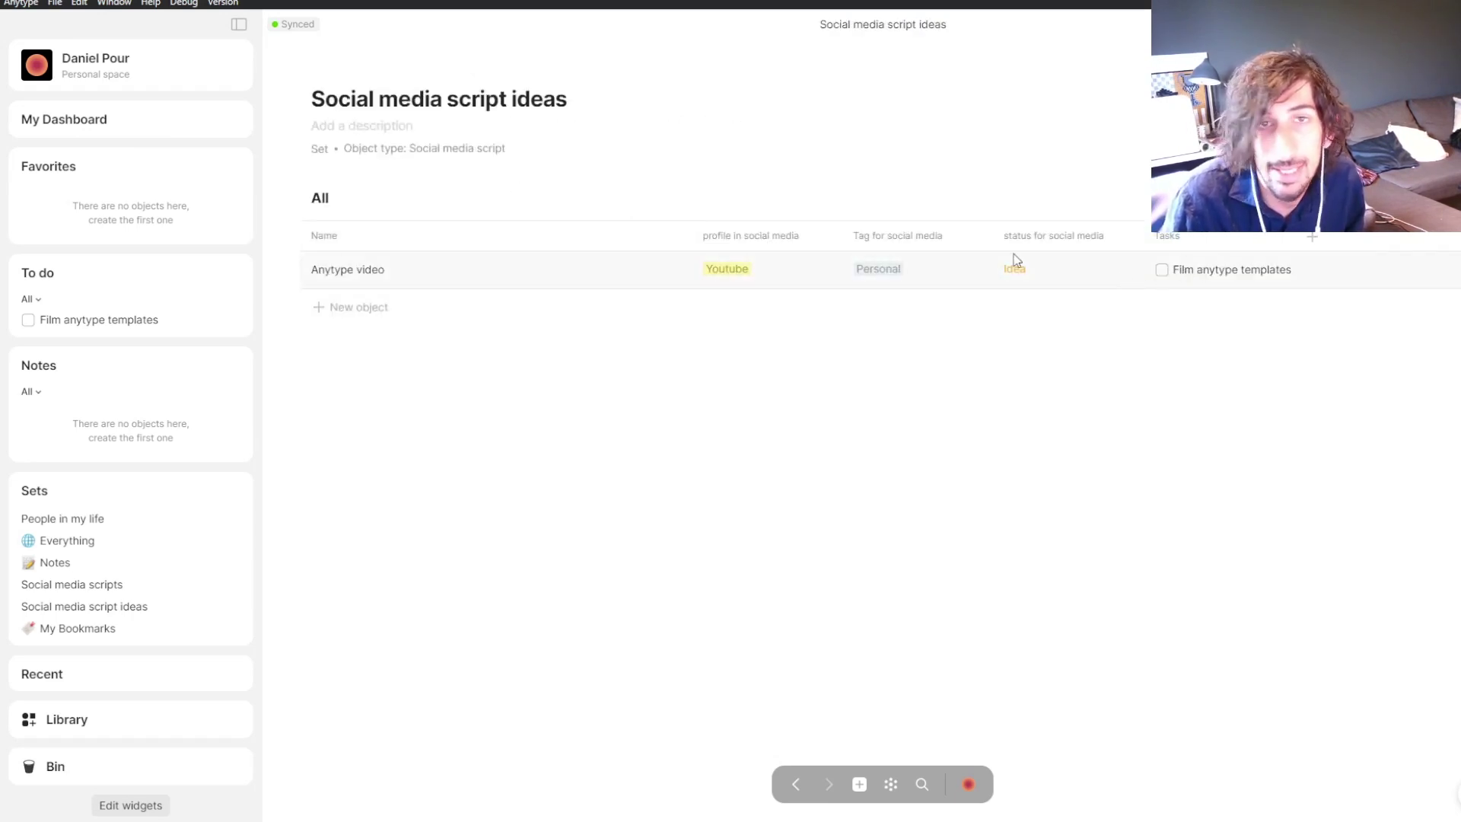
left_click(102, 126)
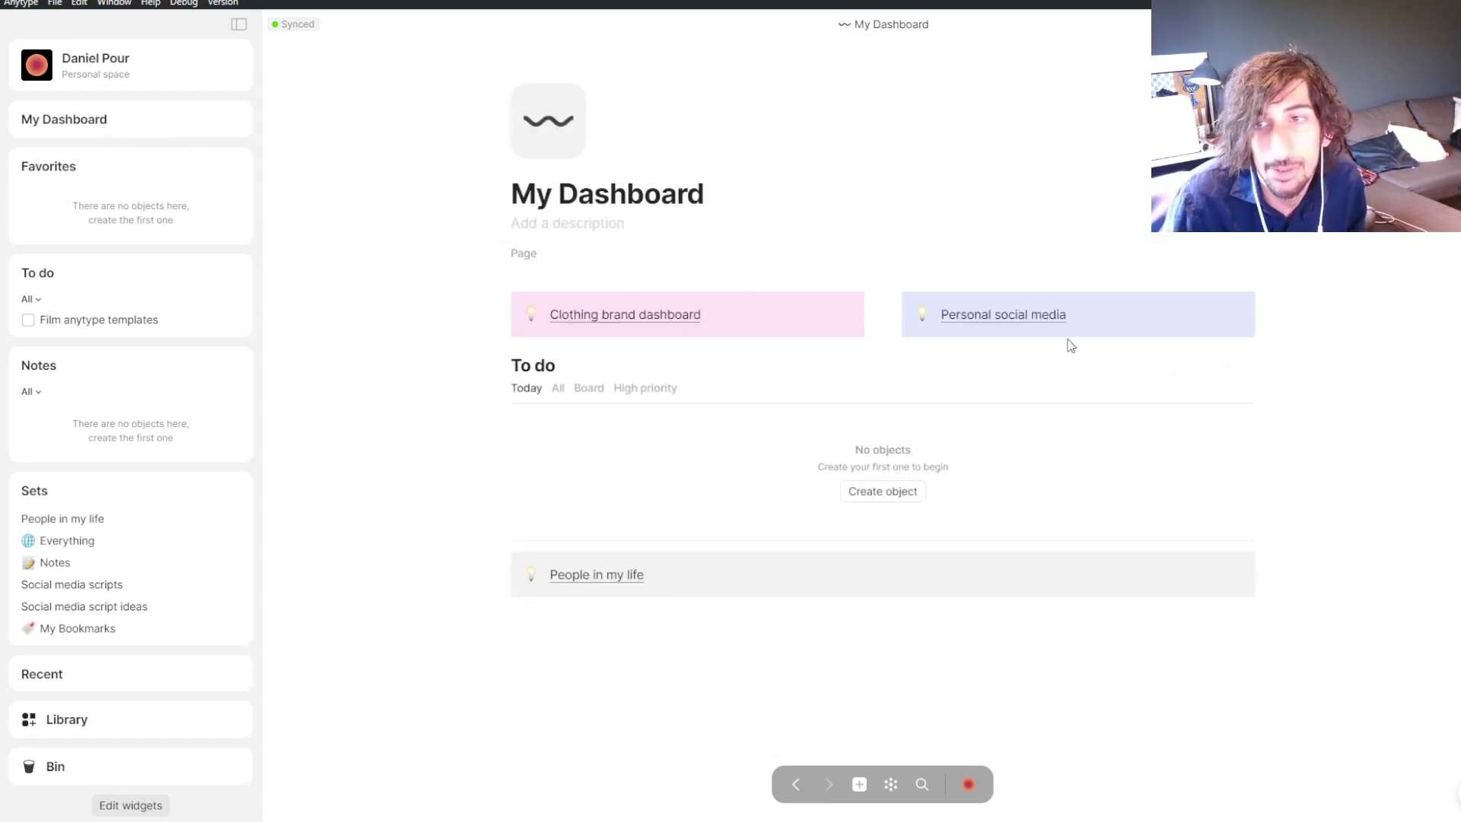
left_click(79, 716)
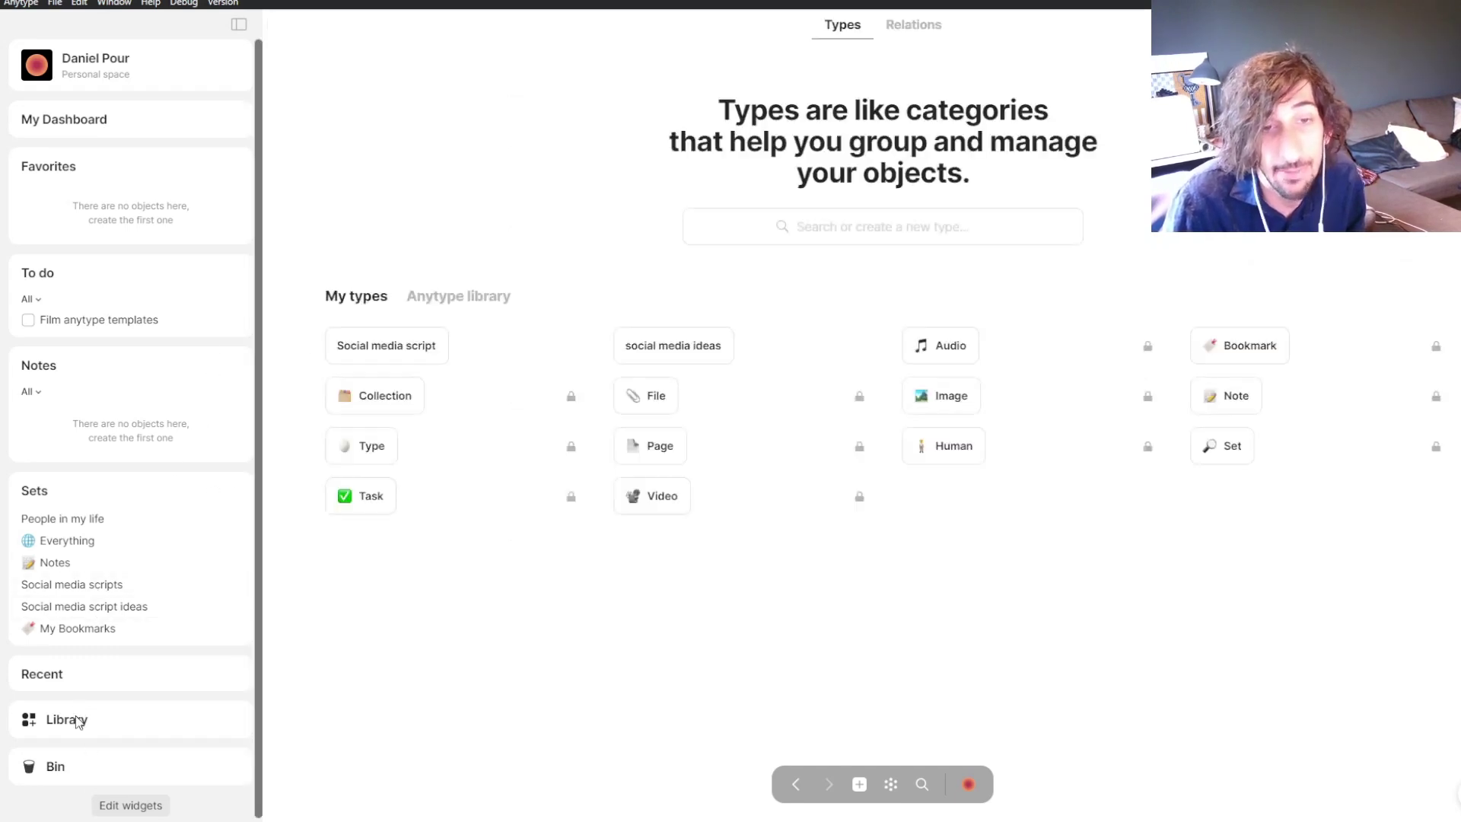
left_click(394, 342)
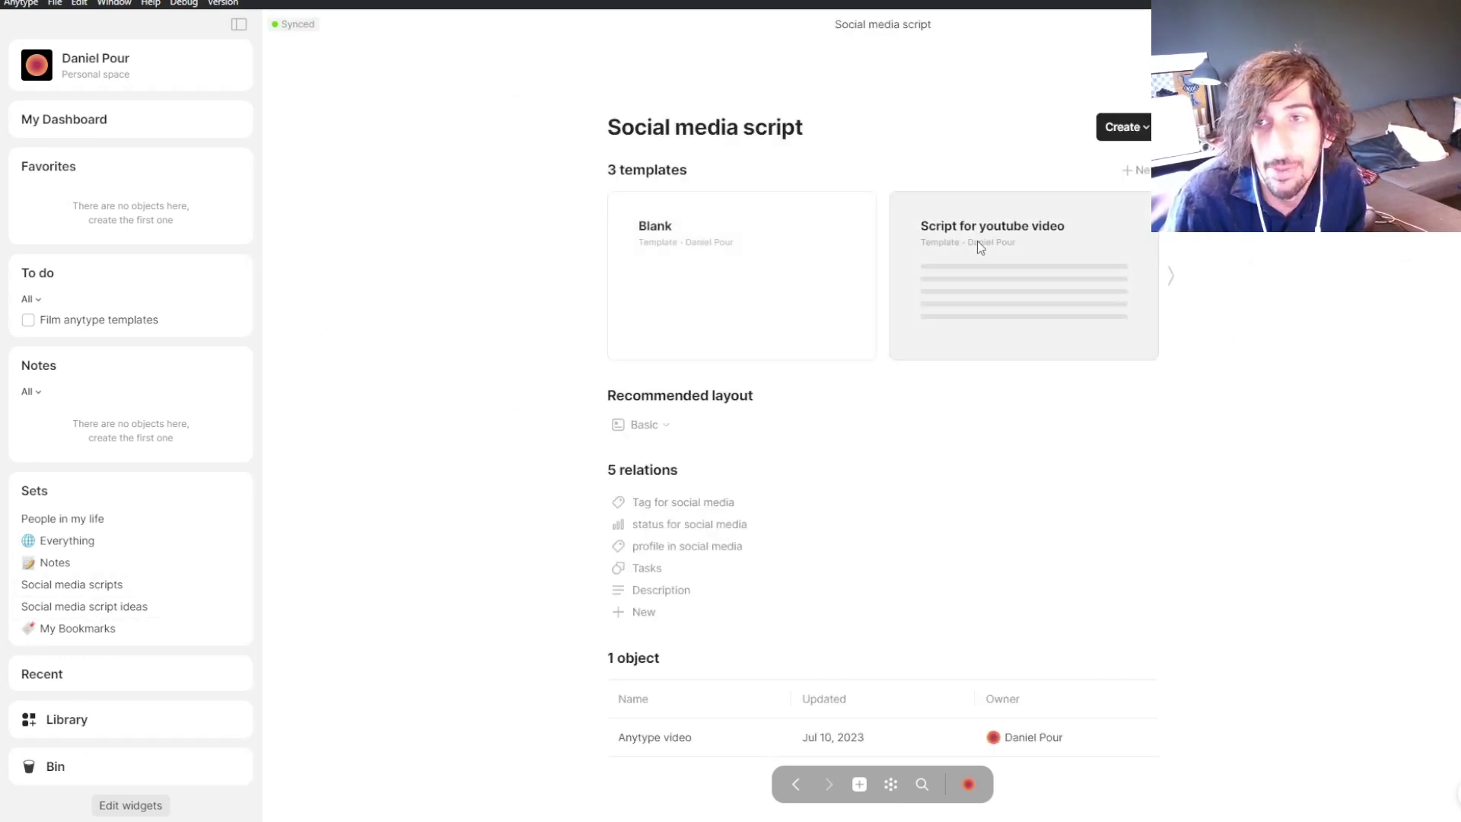
left_click(1172, 273)
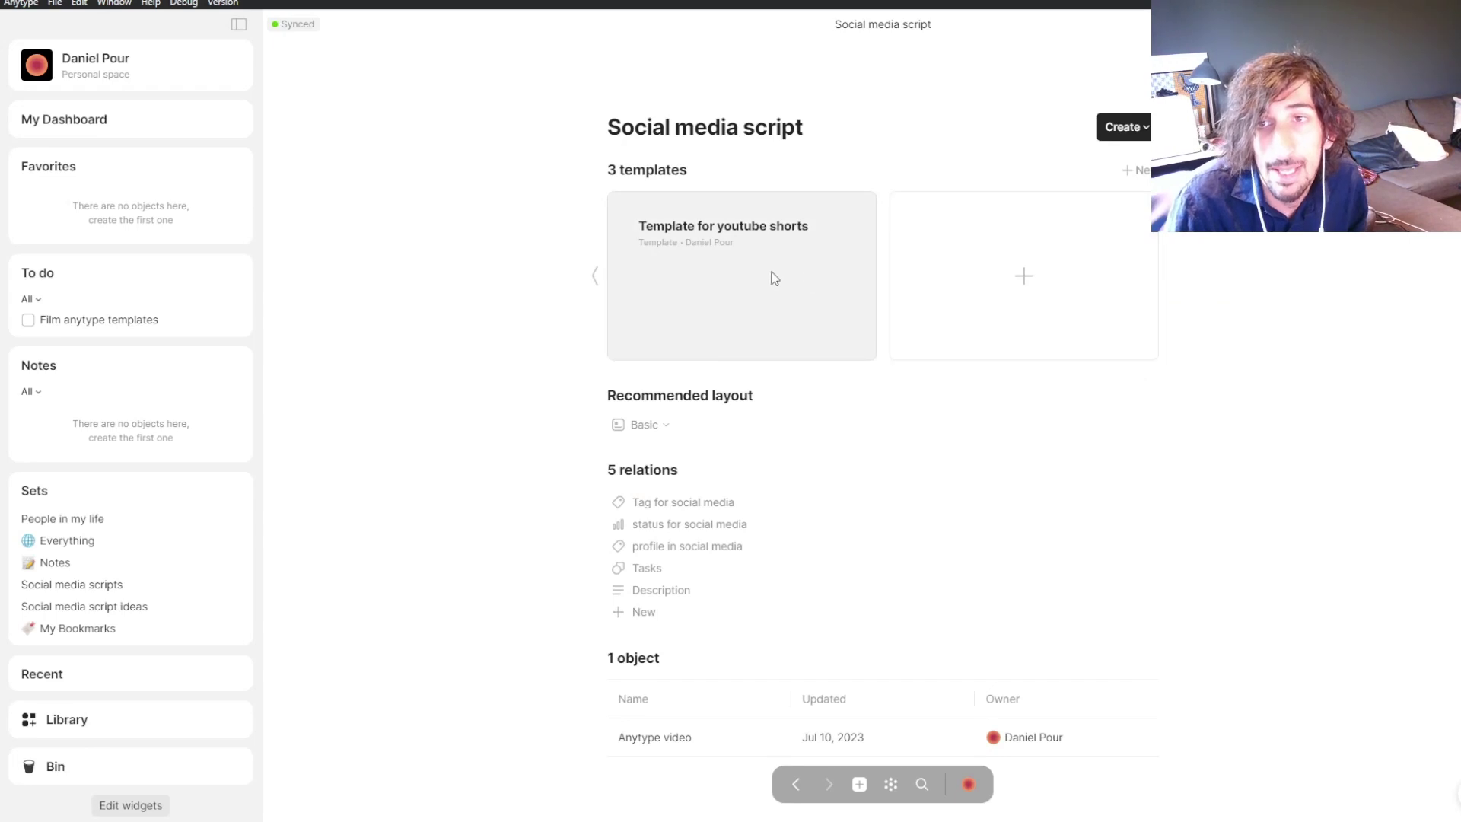
left_click(774, 278)
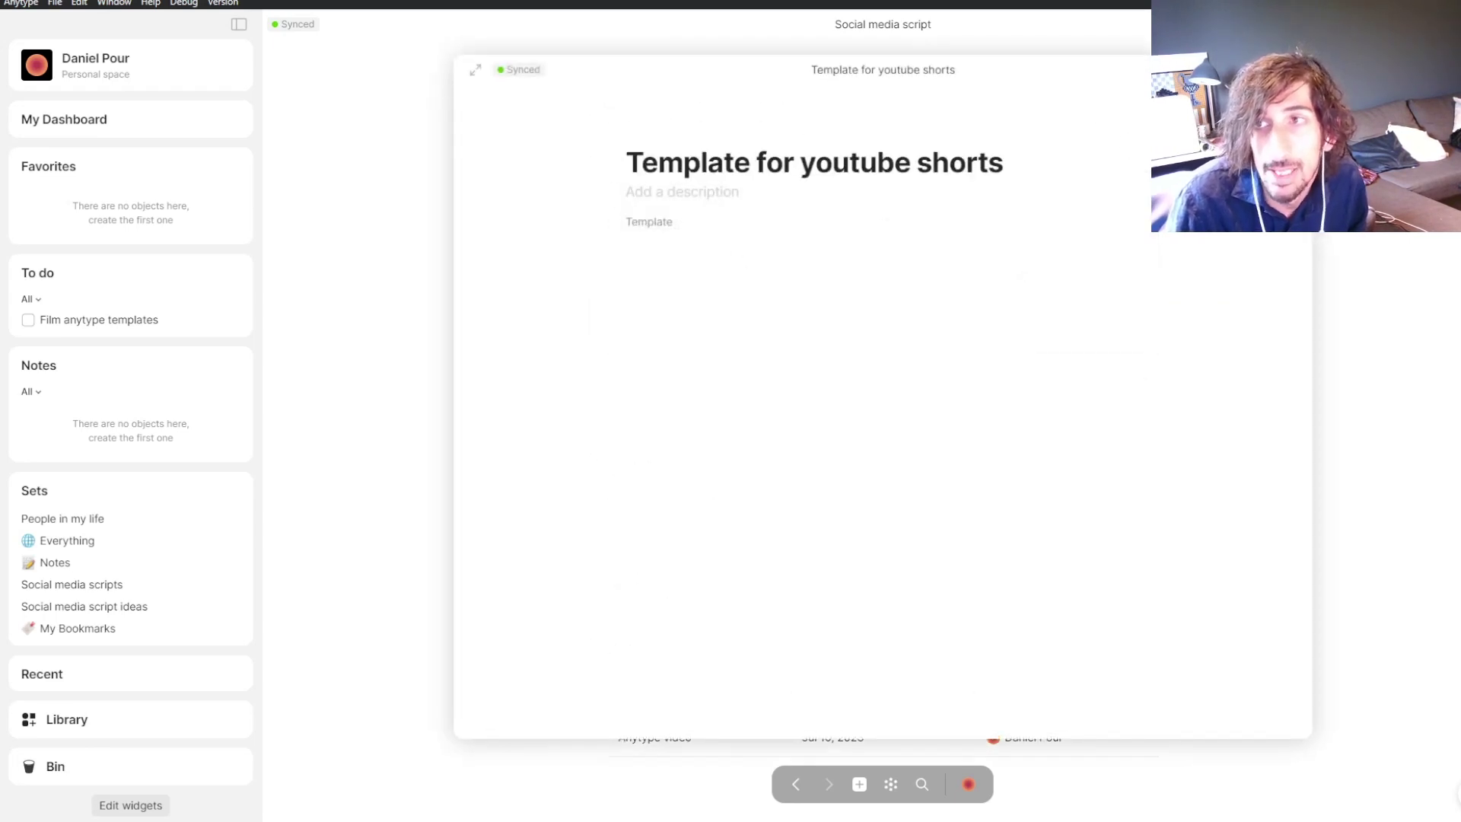
- Set the template's tag to Personal, status to Idea, and a new profile 'youtube shorts'
key("ctrl+shift+r")
left_click(1086, 411)
left_click(1092, 437)
left_click(1075, 422)
left_click(1086, 459)
left_click(1081, 452)
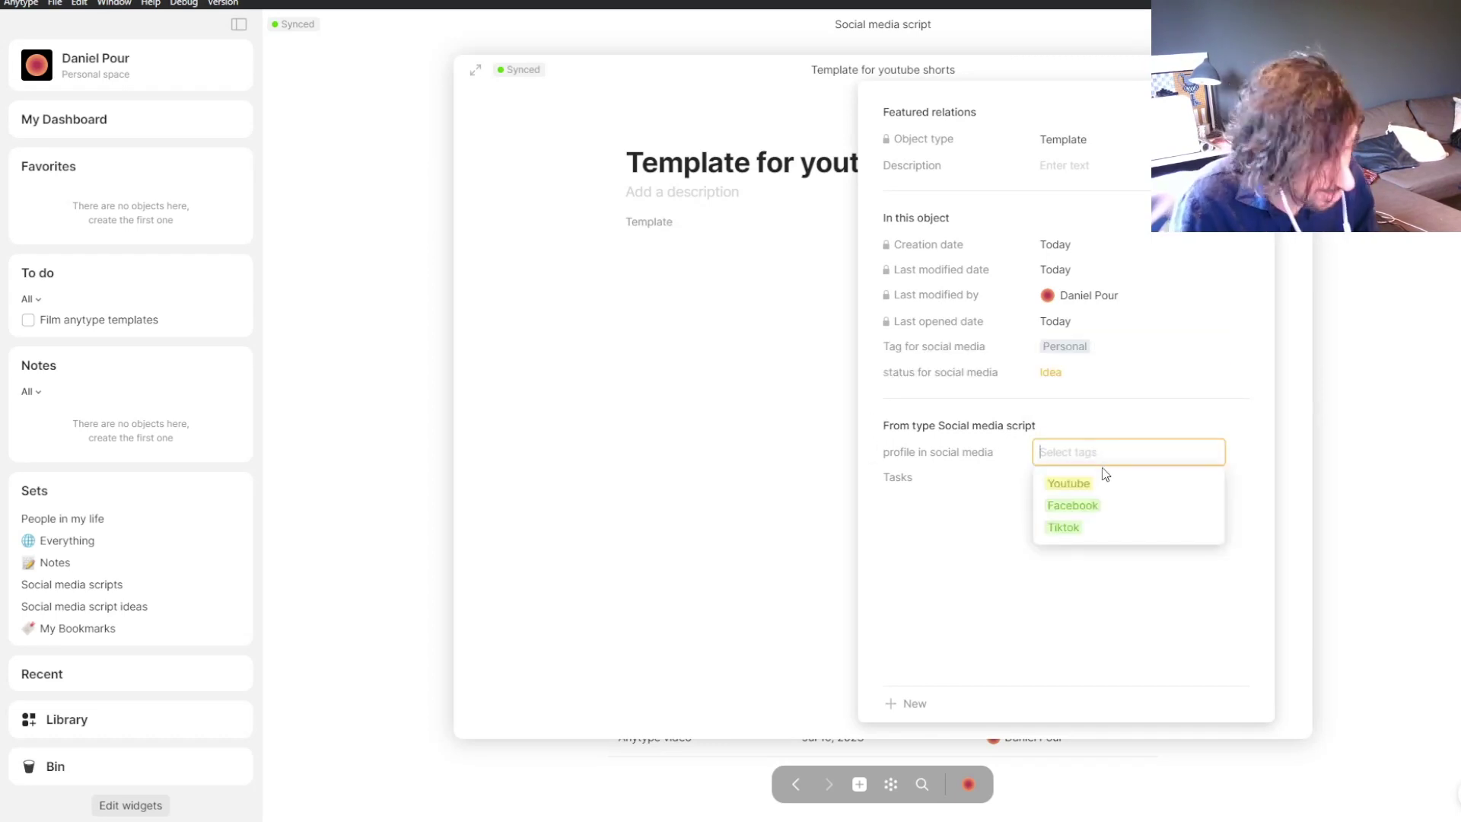
type("youtube shorts")
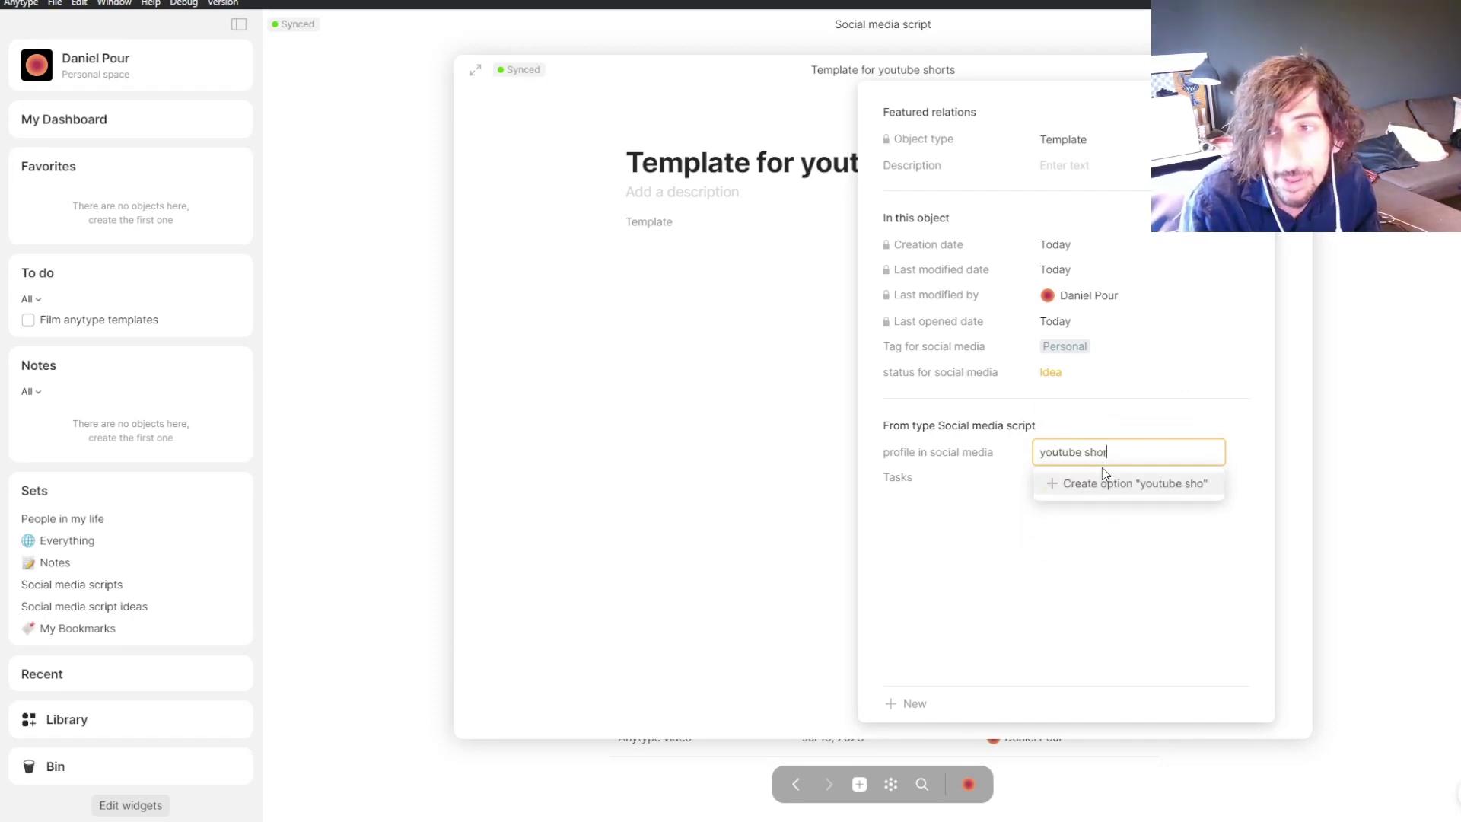
left_click(1139, 483)
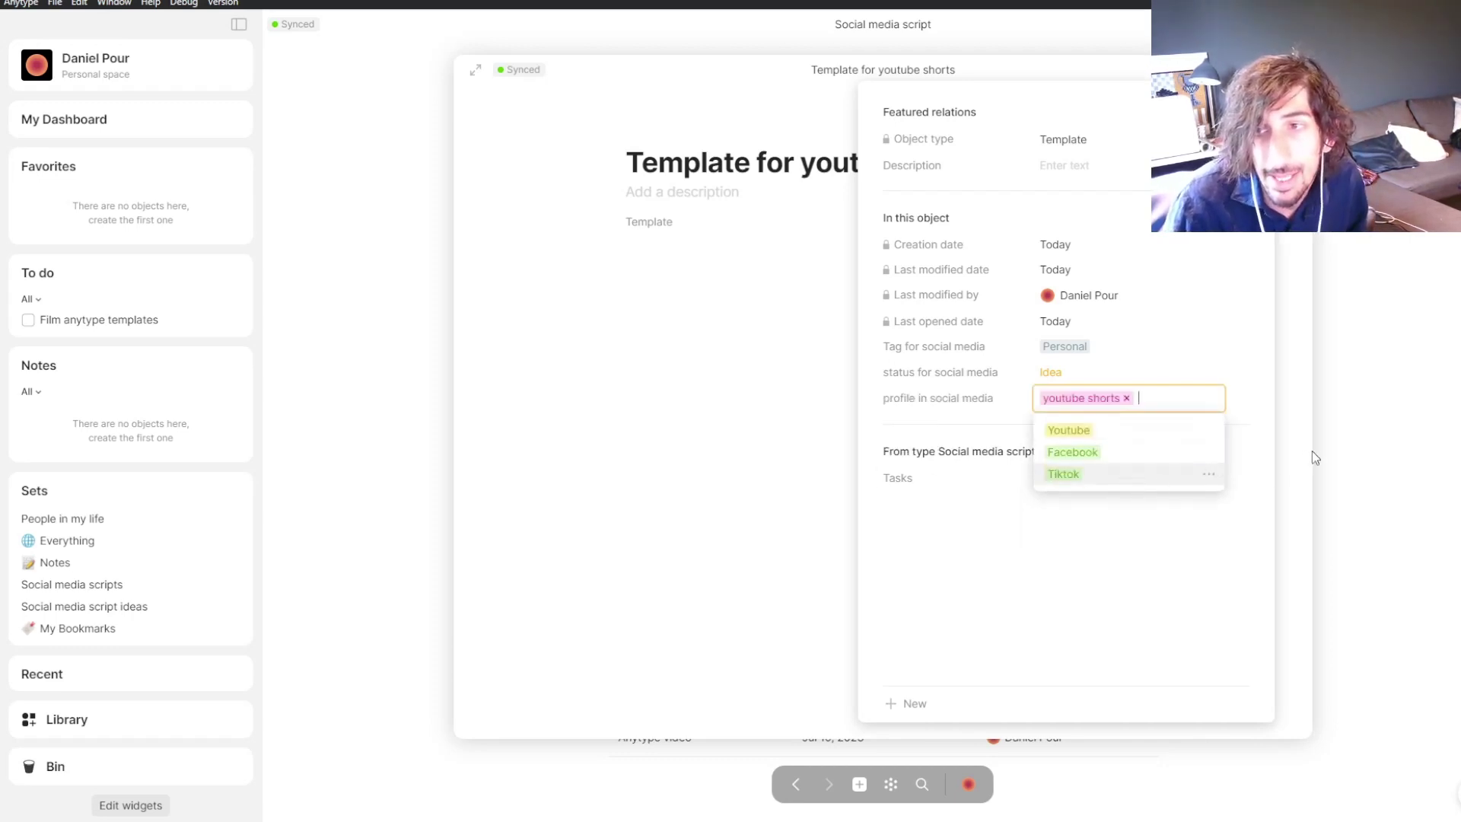
left_click(1364, 446)
left_click(1363, 444)
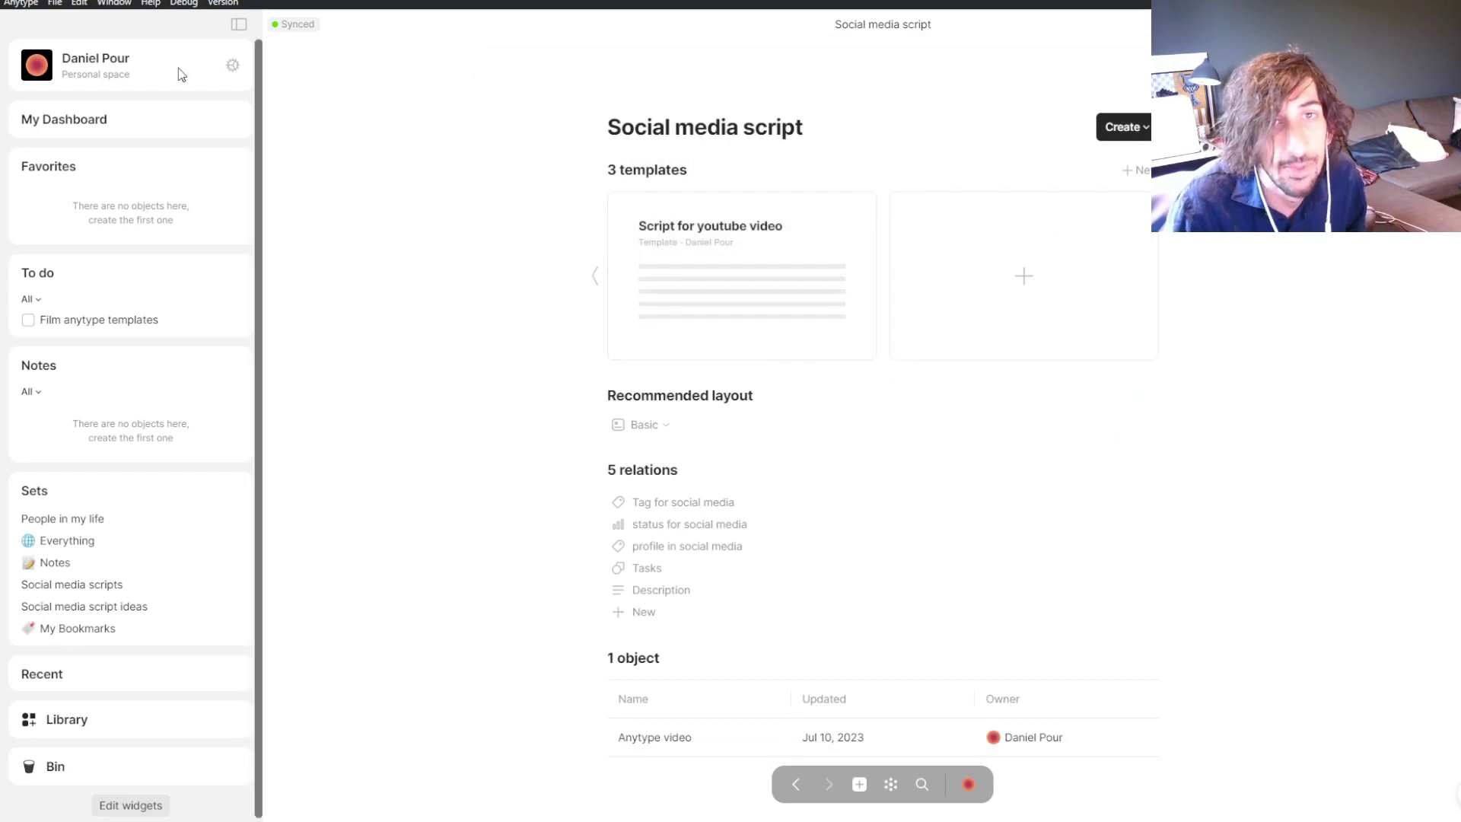
- Create an 'Anytype video' entry from the youtube shorts template in Social media script ideas
left_click(168, 122)
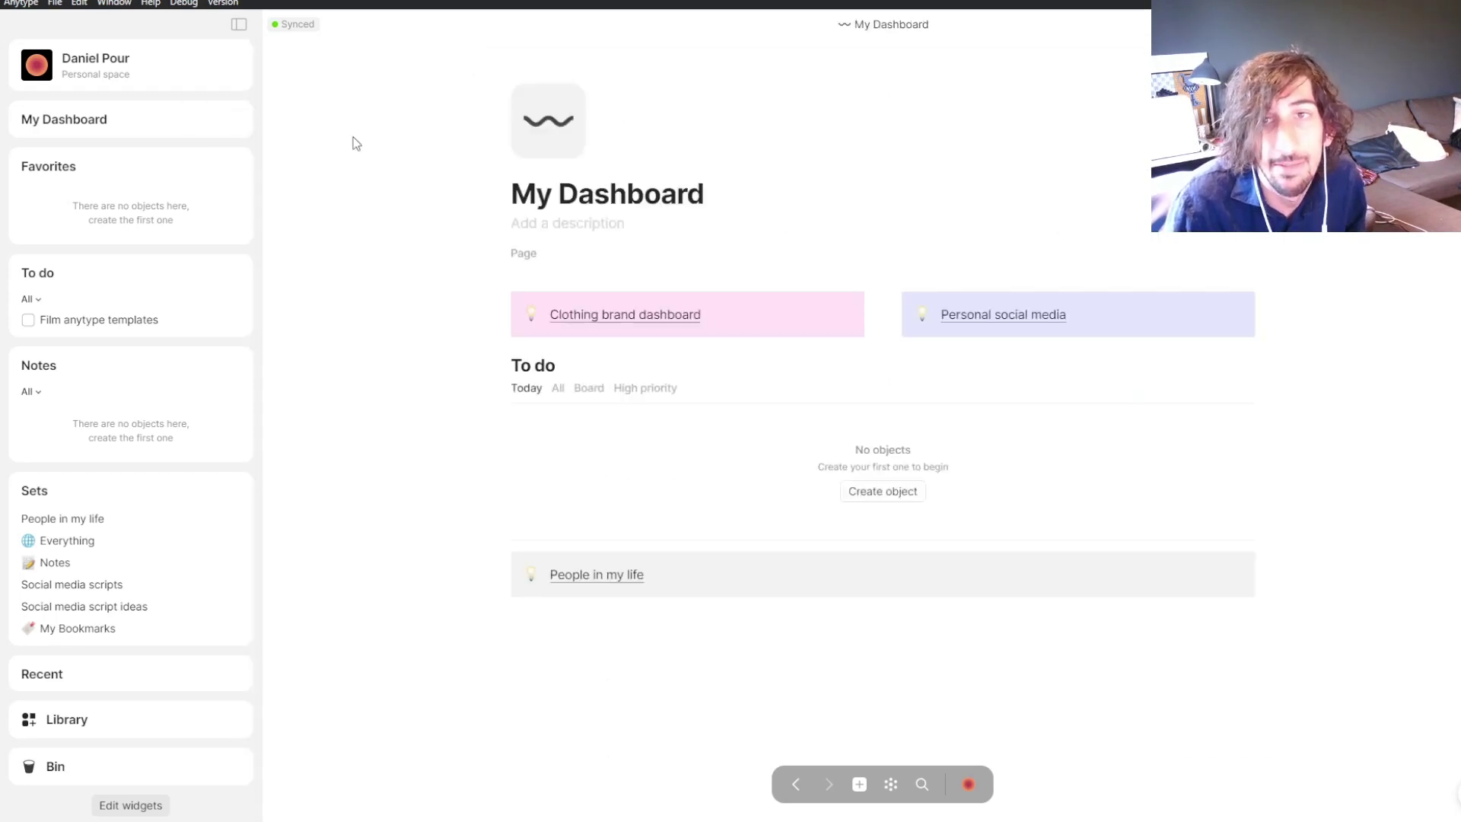
left_click(1047, 320)
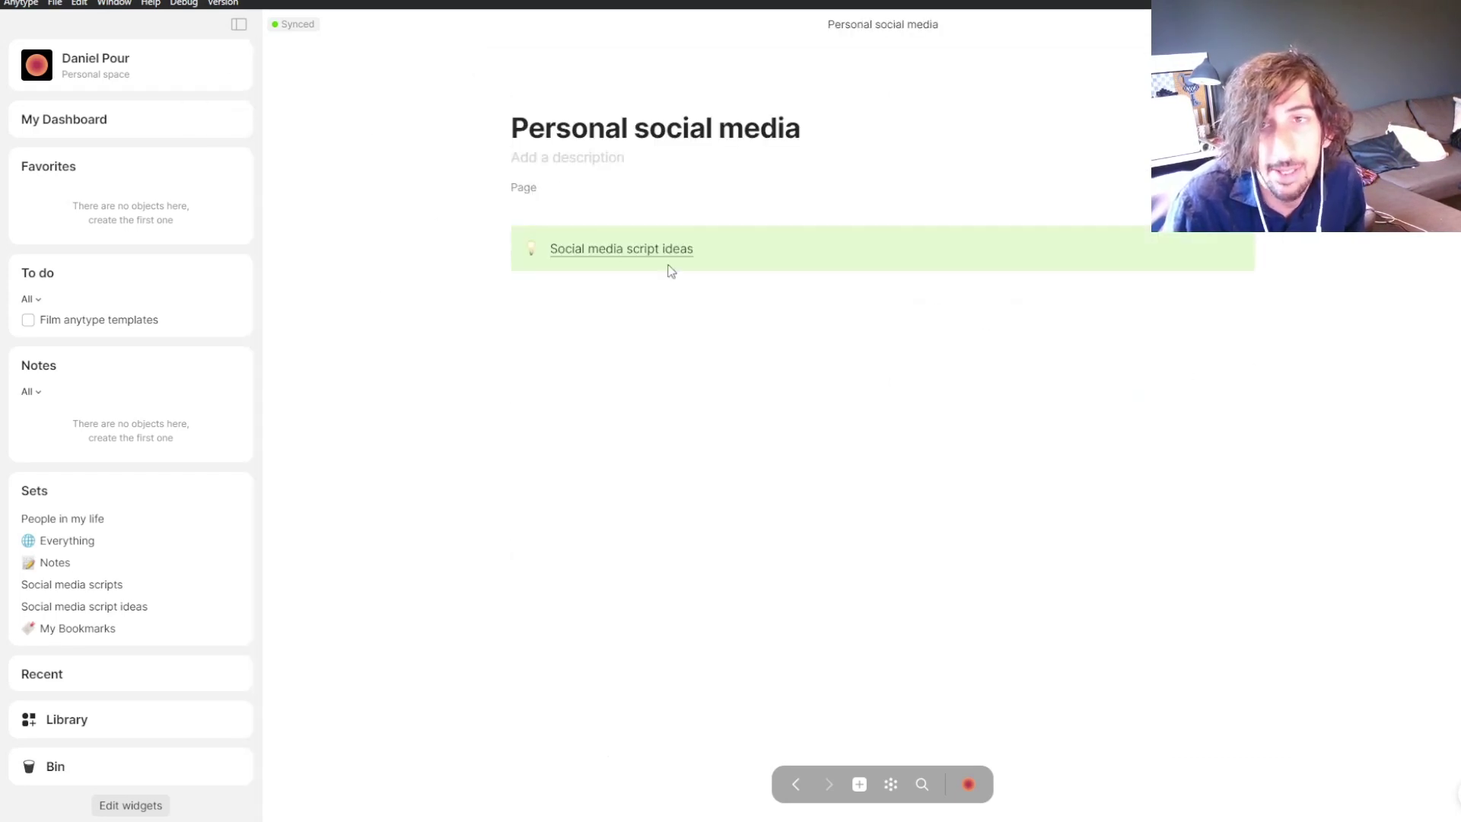
left_click(606, 248)
mouse_move(1370, 278)
left_click(1347, 295)
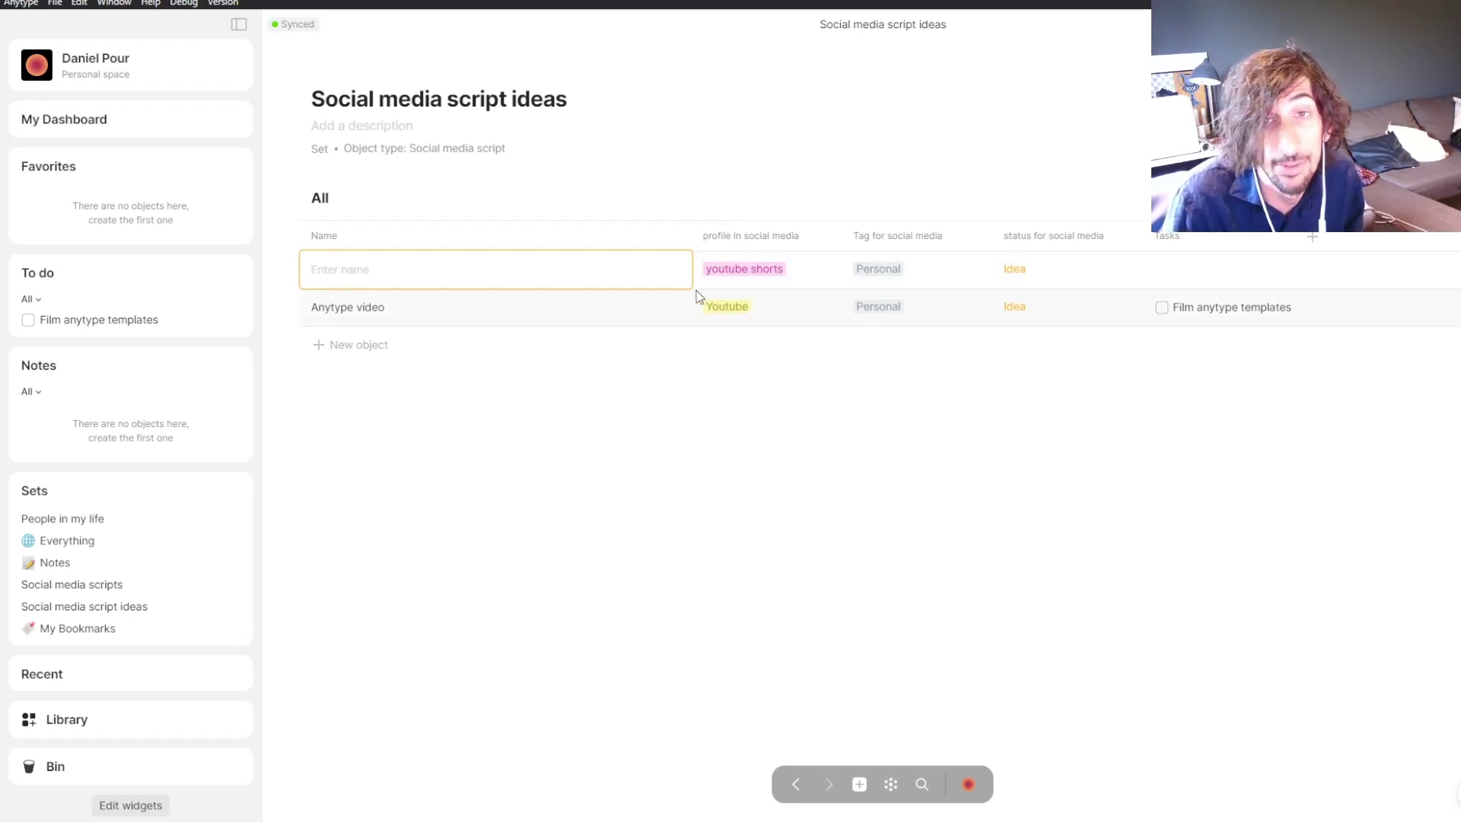
type("Anyty")
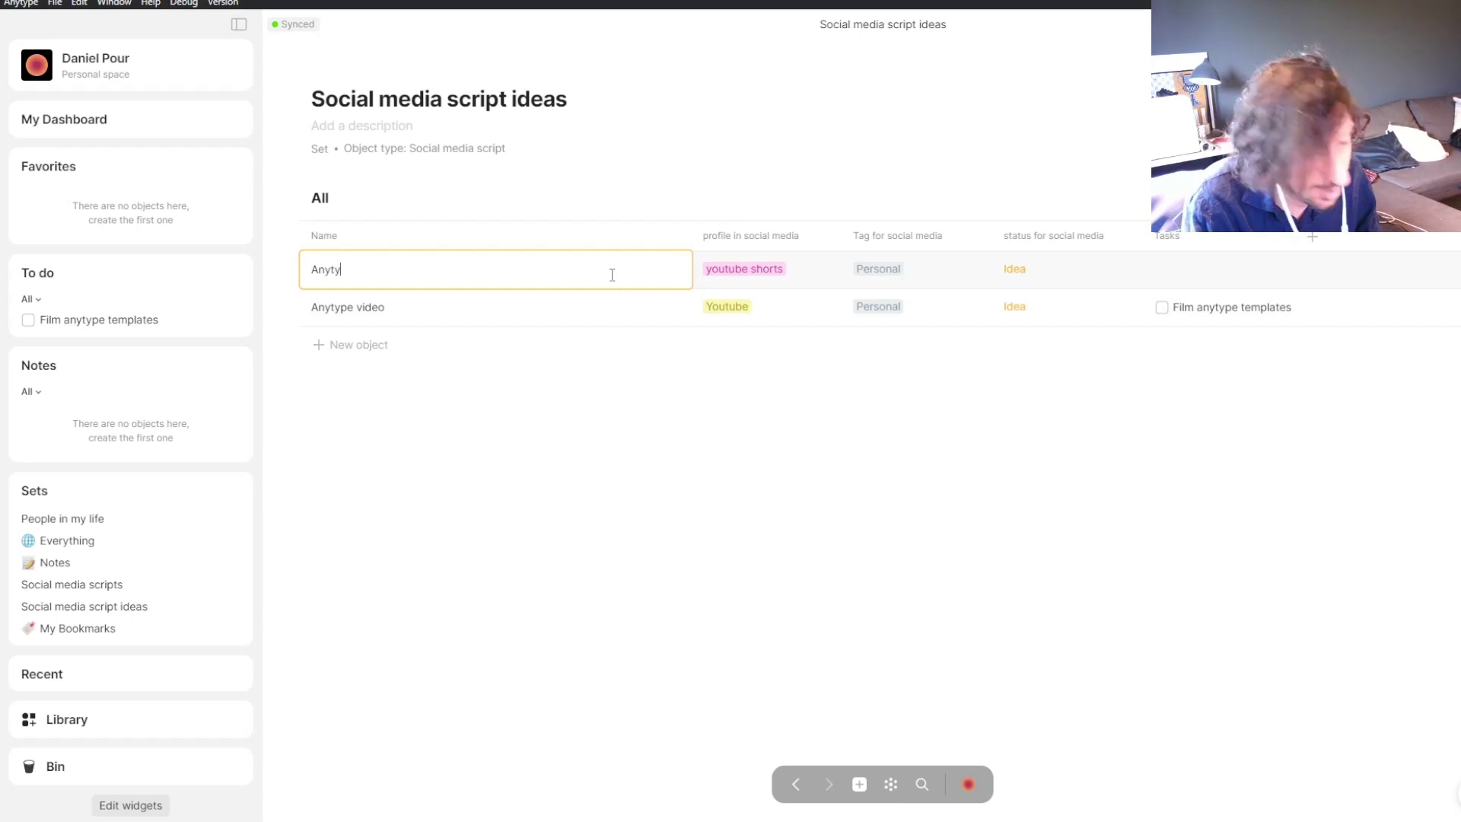
type("pe video")
key("Return")
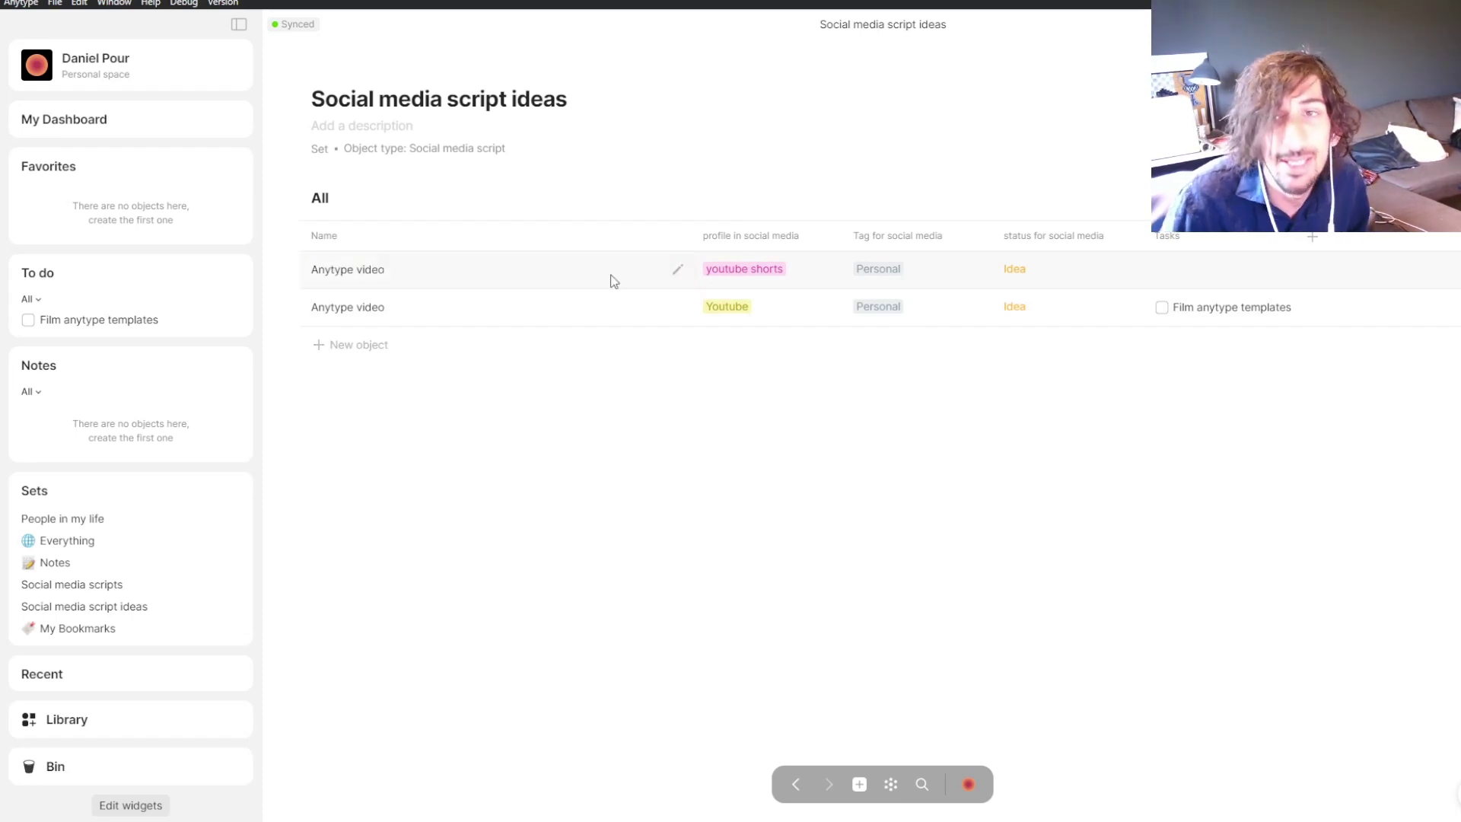